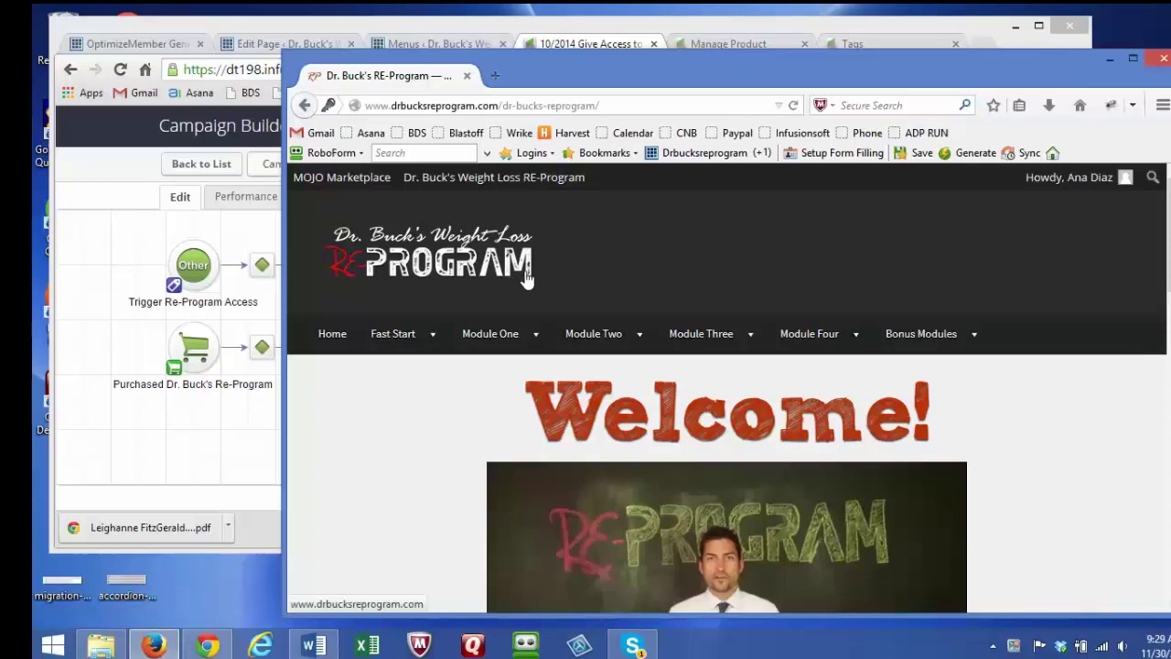
# Step: Look through the Module Two, Module Three, Module Four and Bonus Modules submenus on the member site
pyautogui.moveTo(1080, 184)
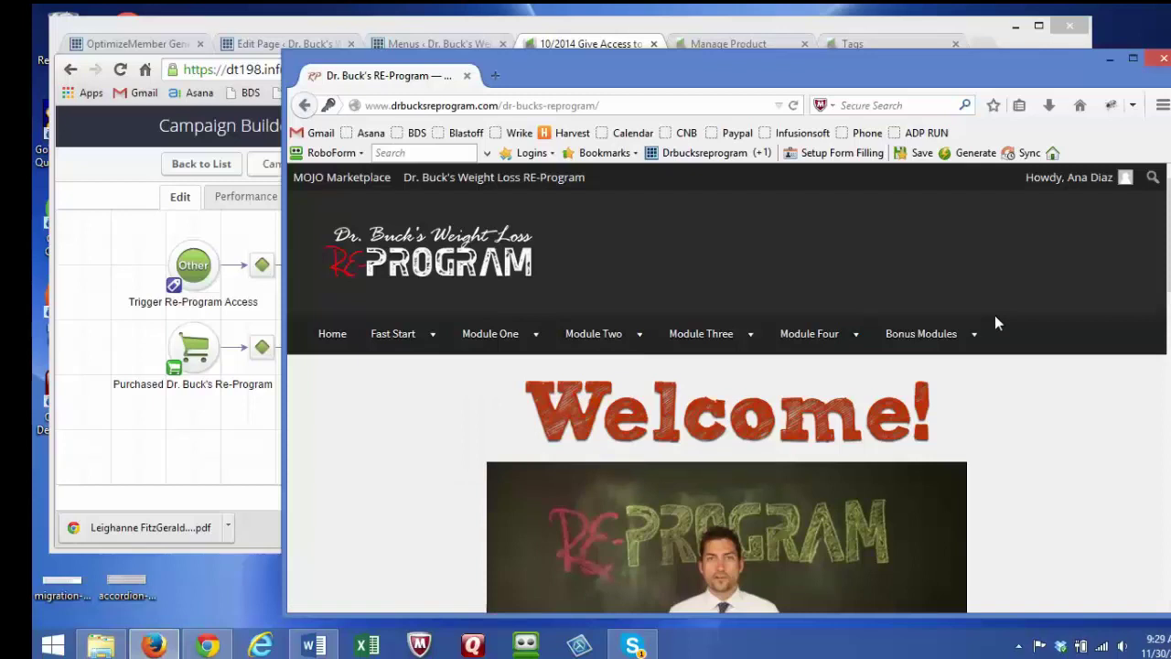
pyautogui.moveTo(936, 332)
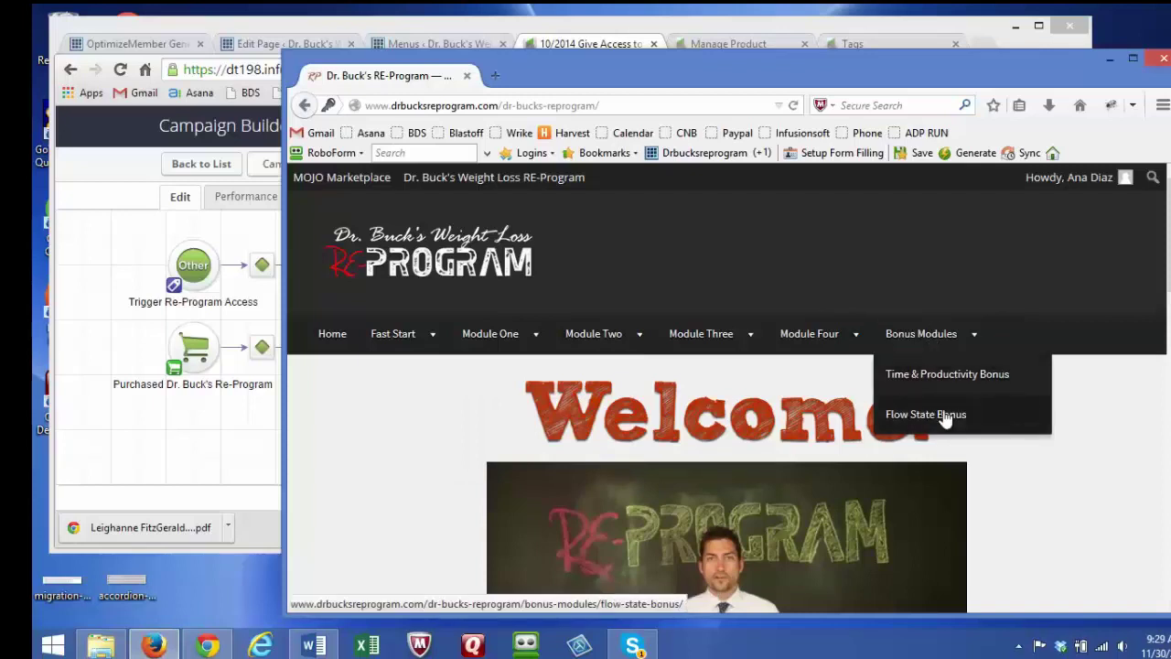
pyautogui.moveTo(593, 339)
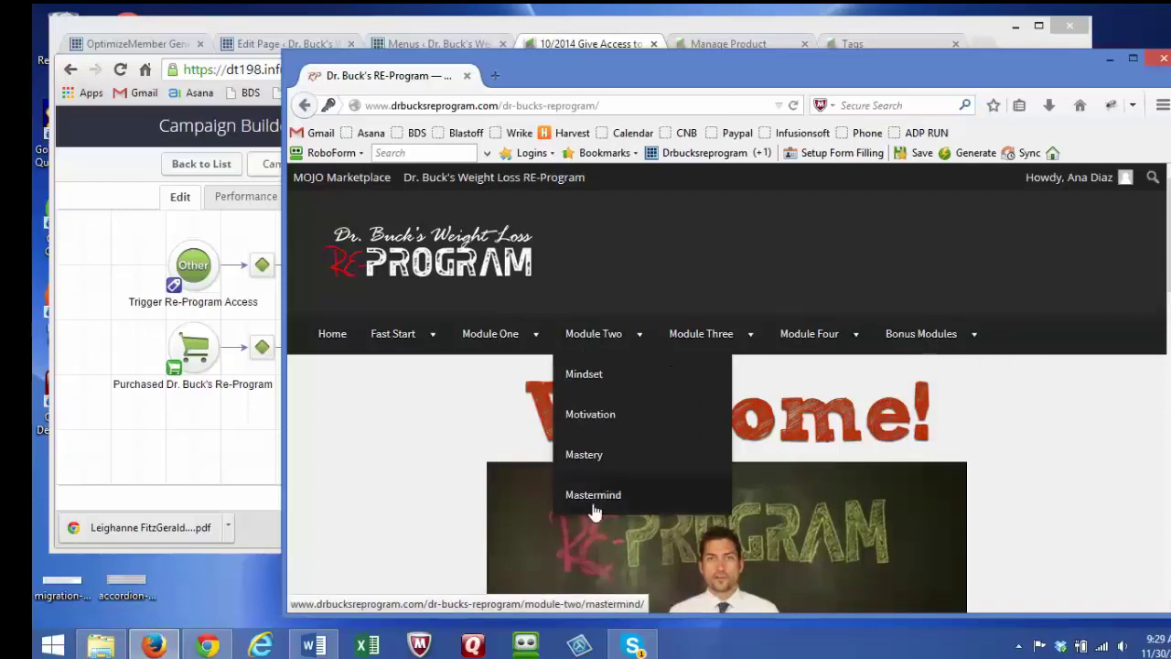
pyautogui.moveTo(711, 347)
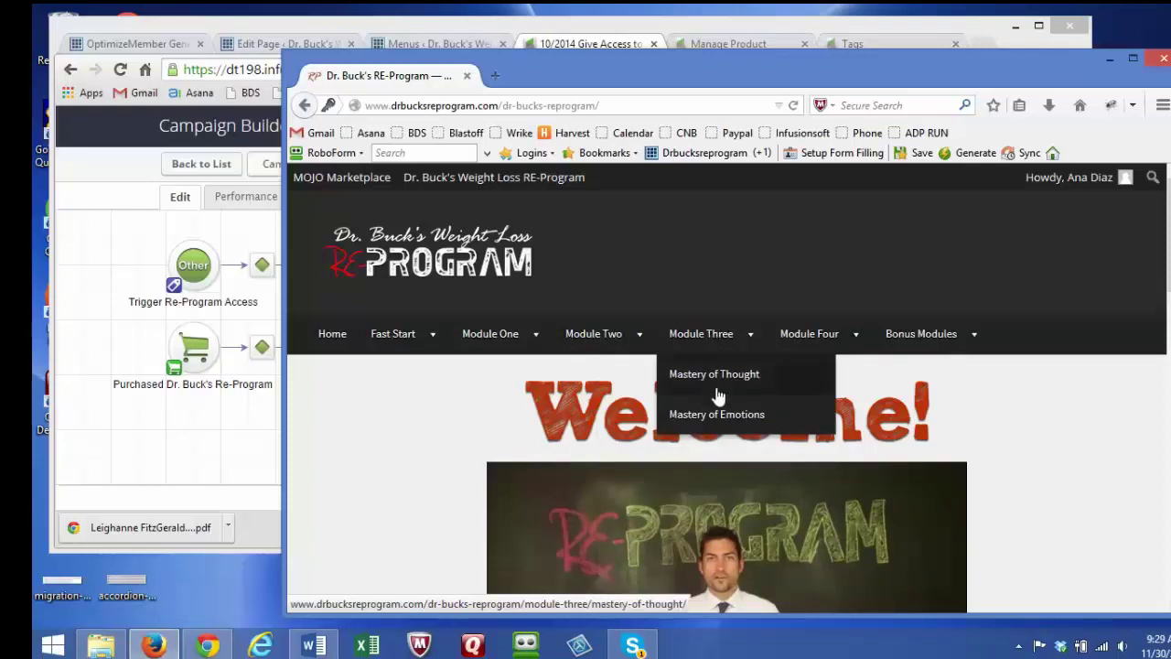
pyautogui.moveTo(811, 335)
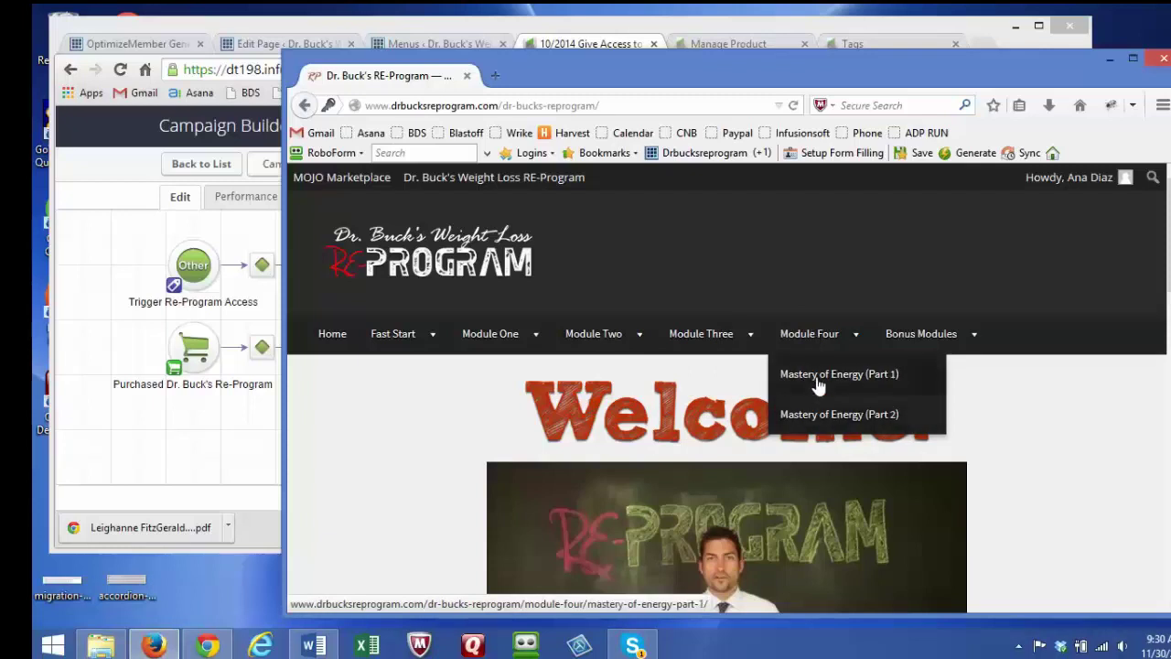
pyautogui.moveTo(979, 327)
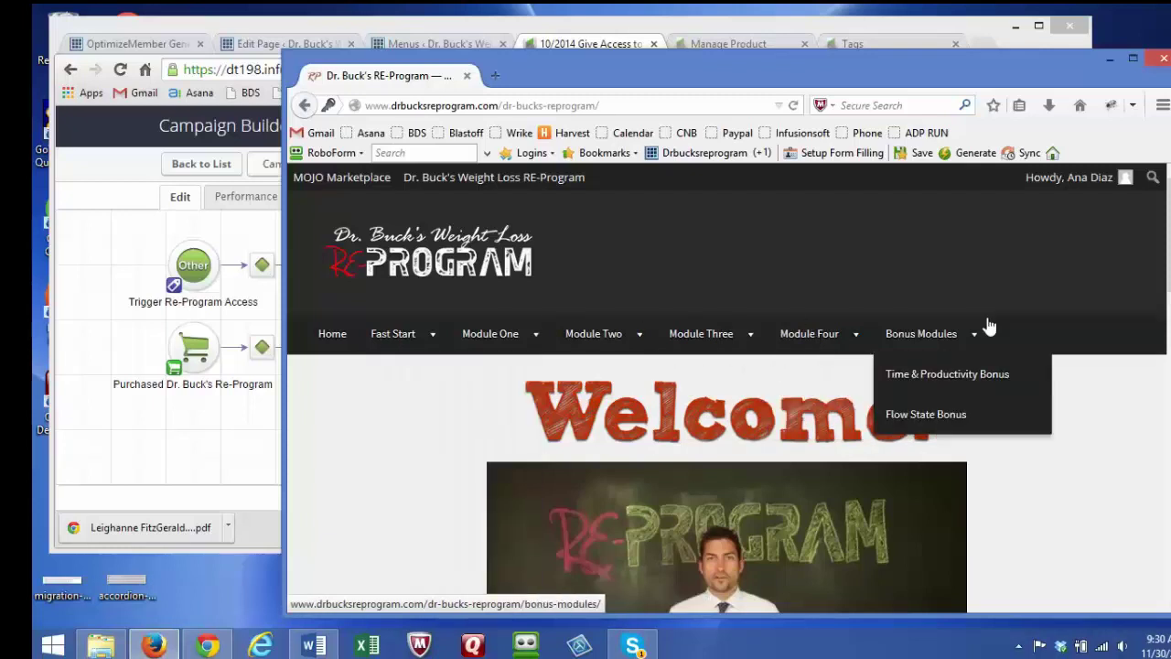
# Step: Switch to the WordPress admin in Chrome and open the OptimizeMember General Options
pyautogui.click(148, 50)
pyautogui.scroll(15, 191, 165)
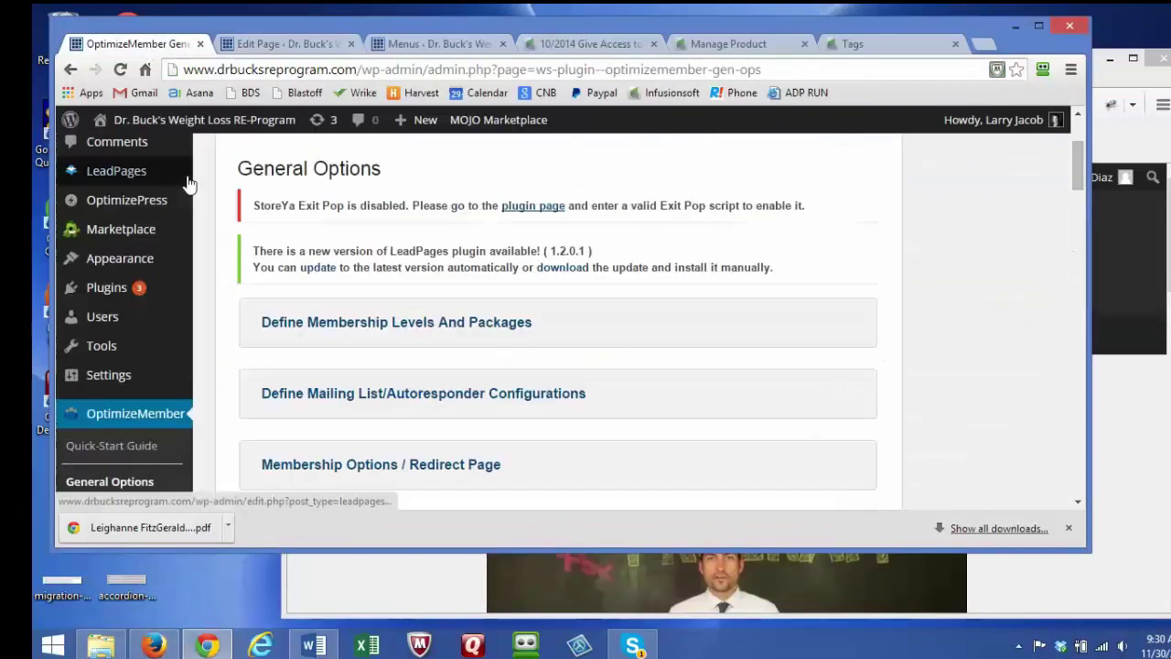
pyautogui.moveTo(205, 132)
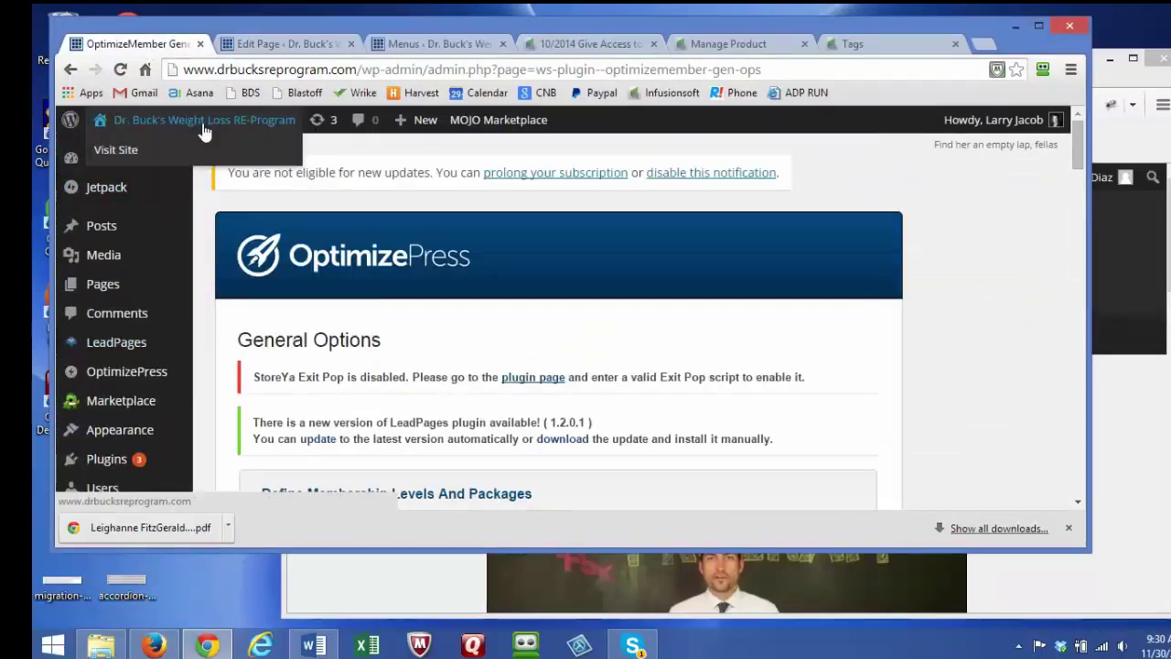
pyautogui.scroll(-1, 205, 132)
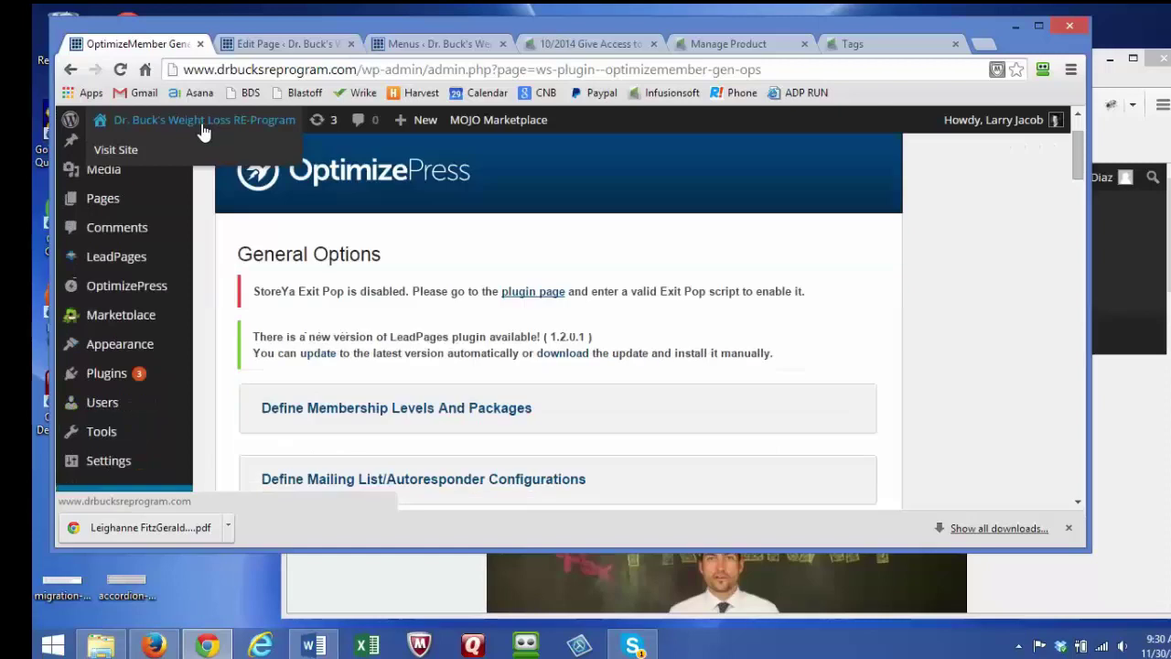
pyautogui.moveTo(131, 291)
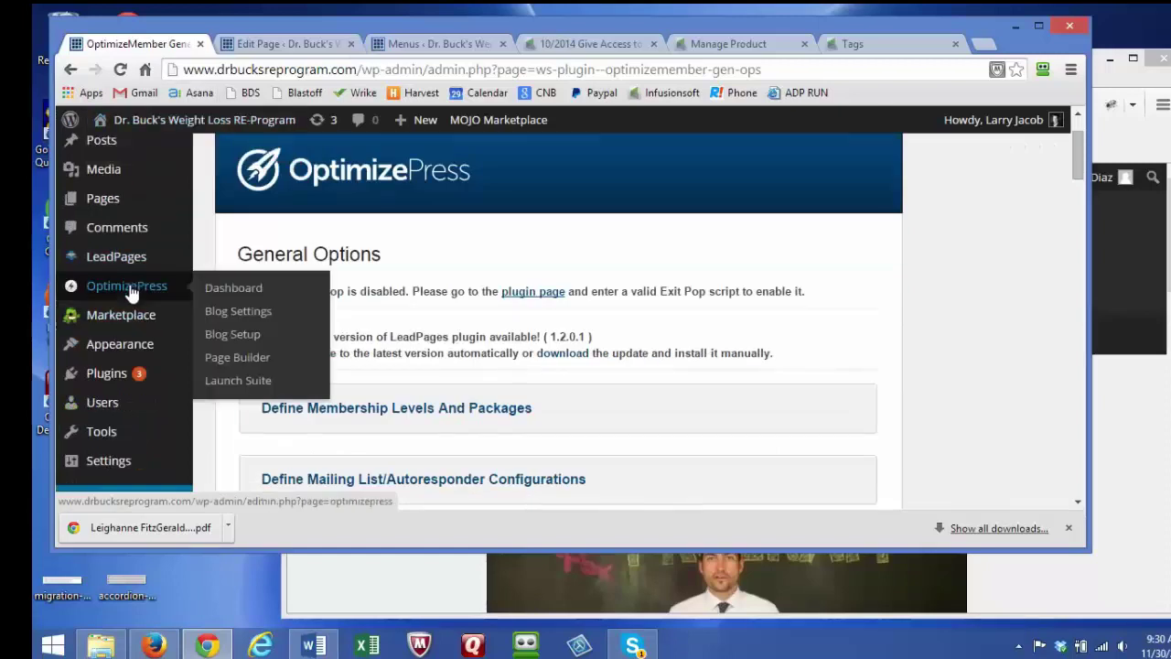
pyautogui.scroll(-2, 131, 291)
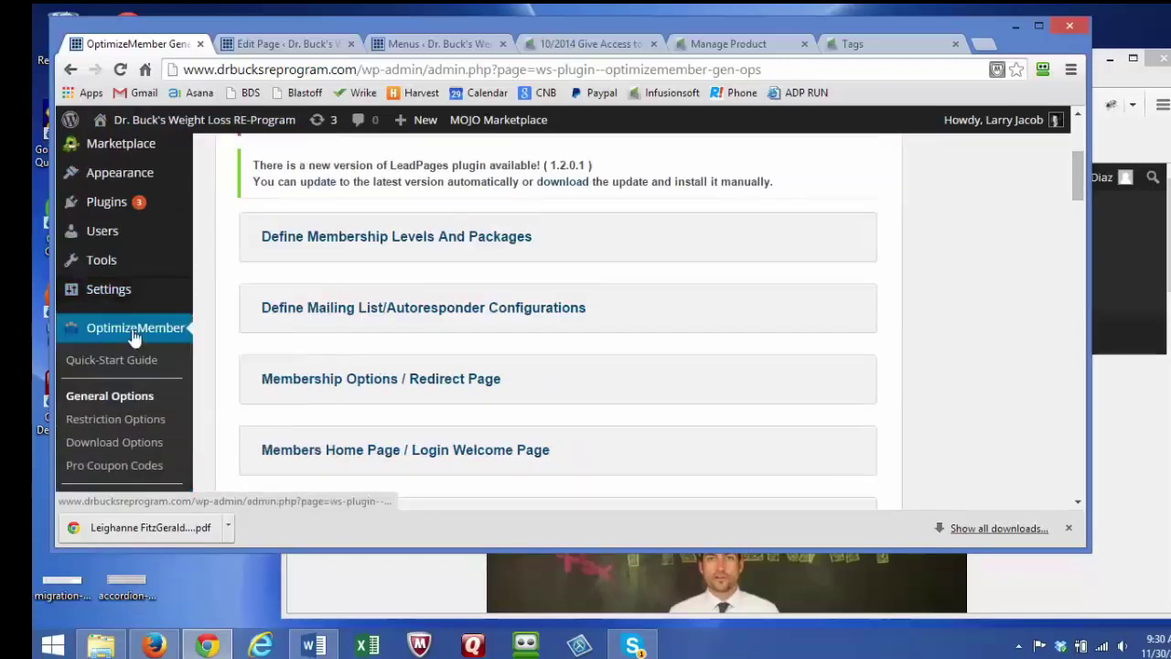
pyautogui.click(126, 393)
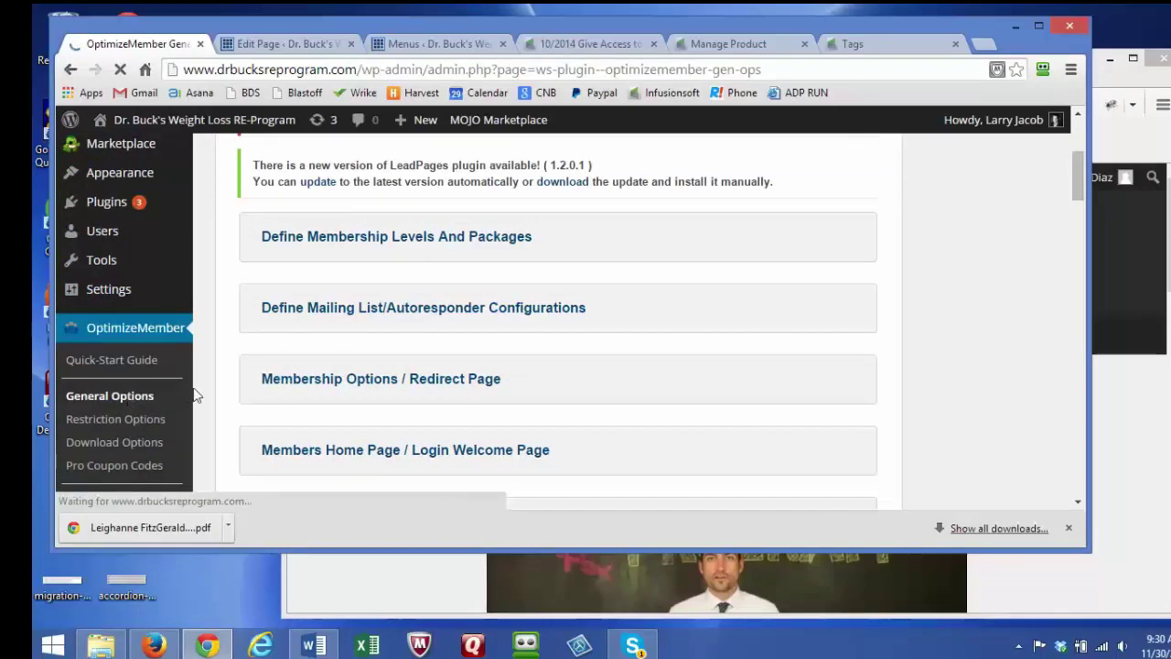
# Step: Expand Define Membership Levels And Packages and review the labels for Level #0 through Level #5
pyautogui.scroll(-2, 599, 358)
pyautogui.scroll(1, 599, 352)
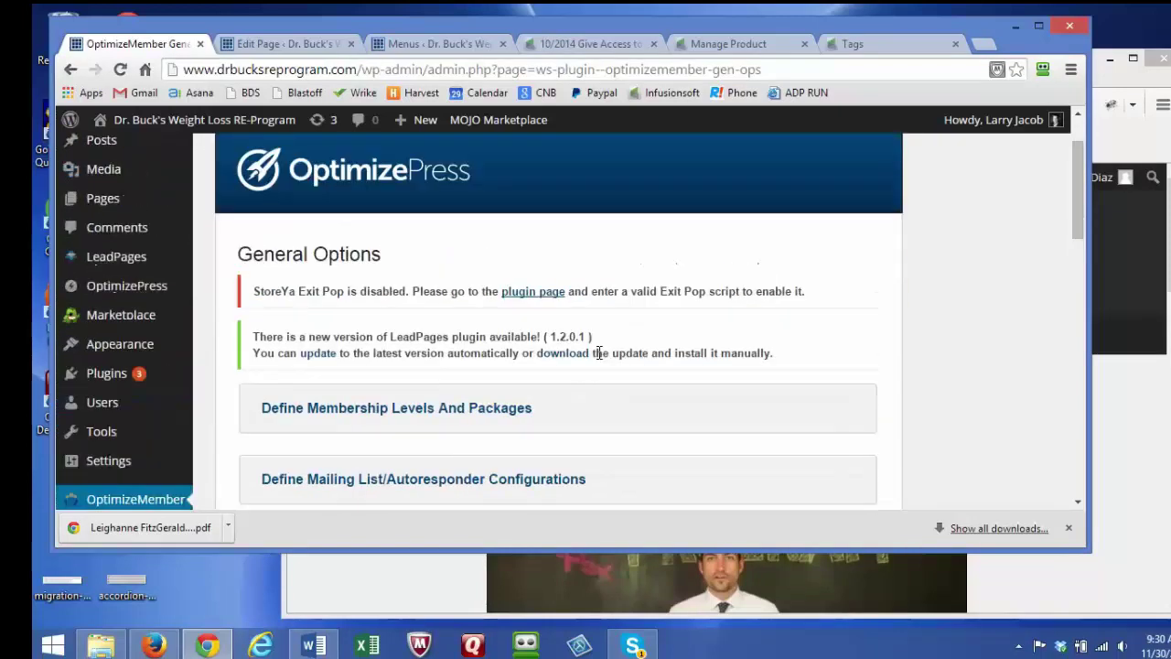
pyautogui.scroll(-1, 594, 349)
pyautogui.click(410, 333)
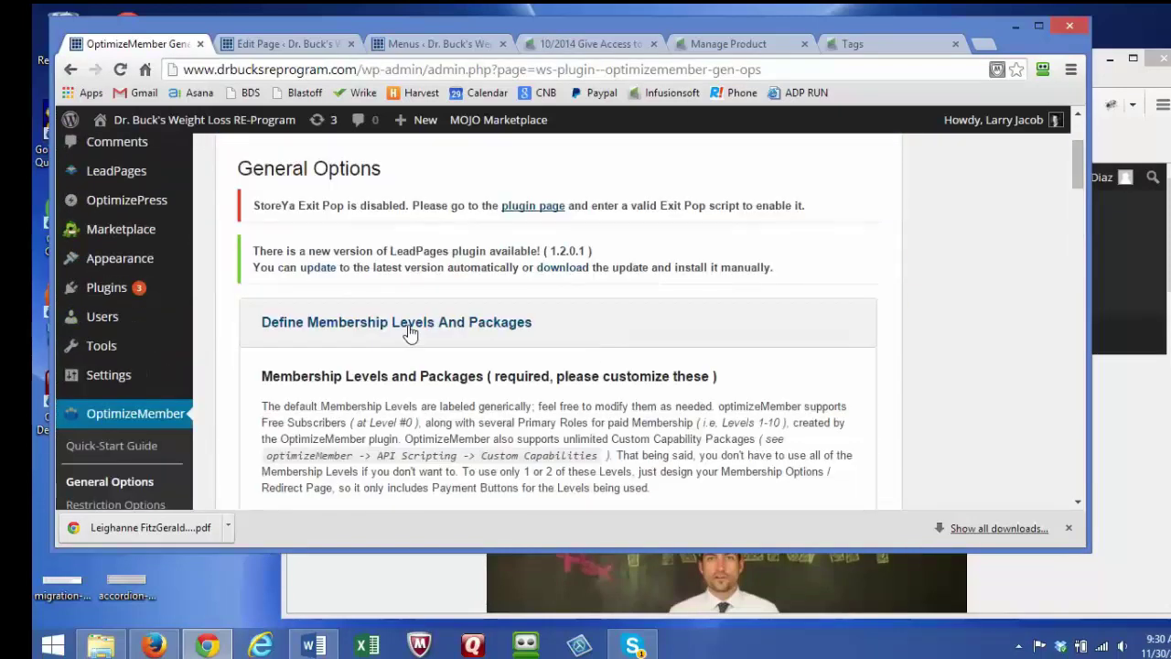
pyautogui.scroll(-2, 410, 333)
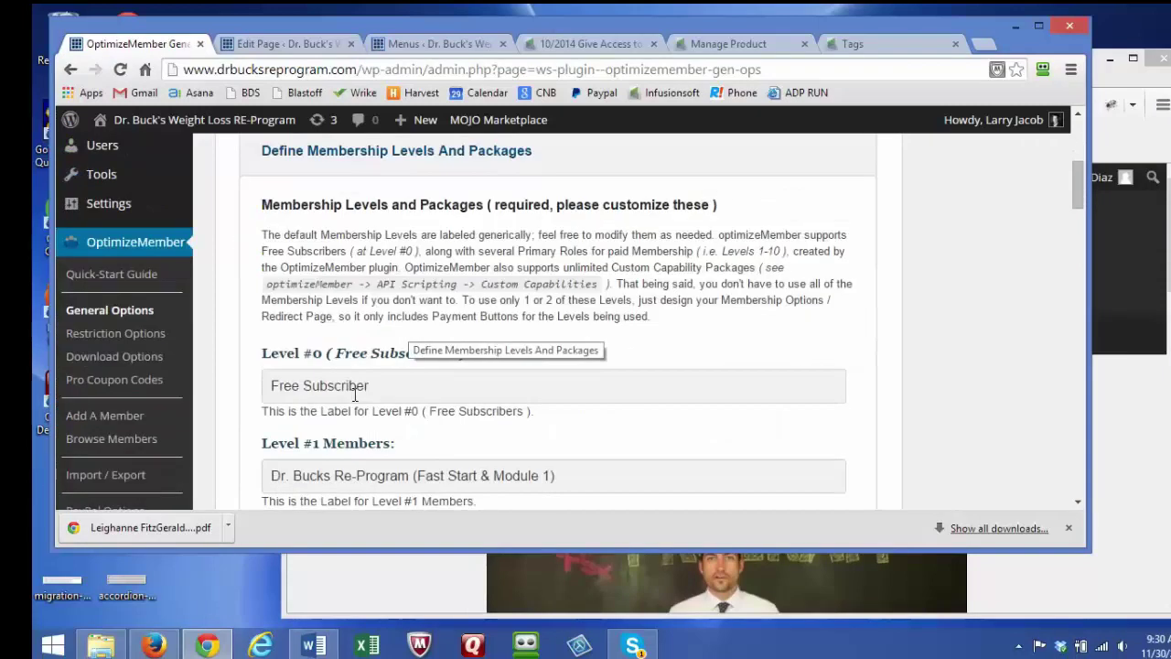
pyautogui.scroll(-1, 402, 390)
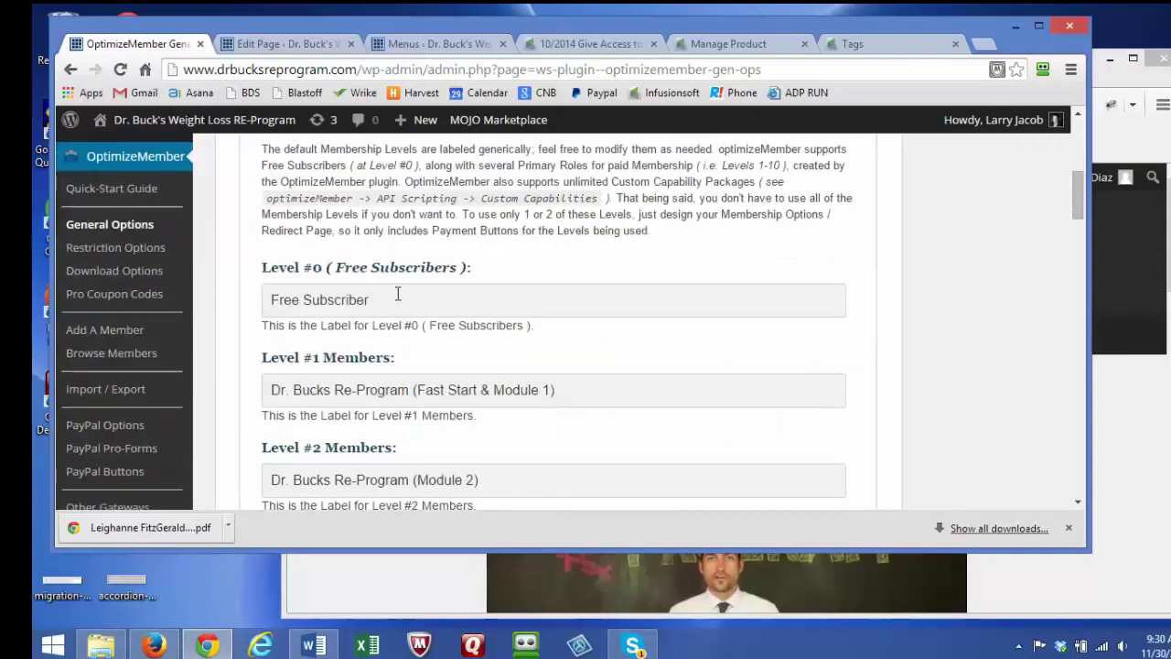
pyautogui.moveTo(397, 292); pyautogui.dragTo(264, 294)
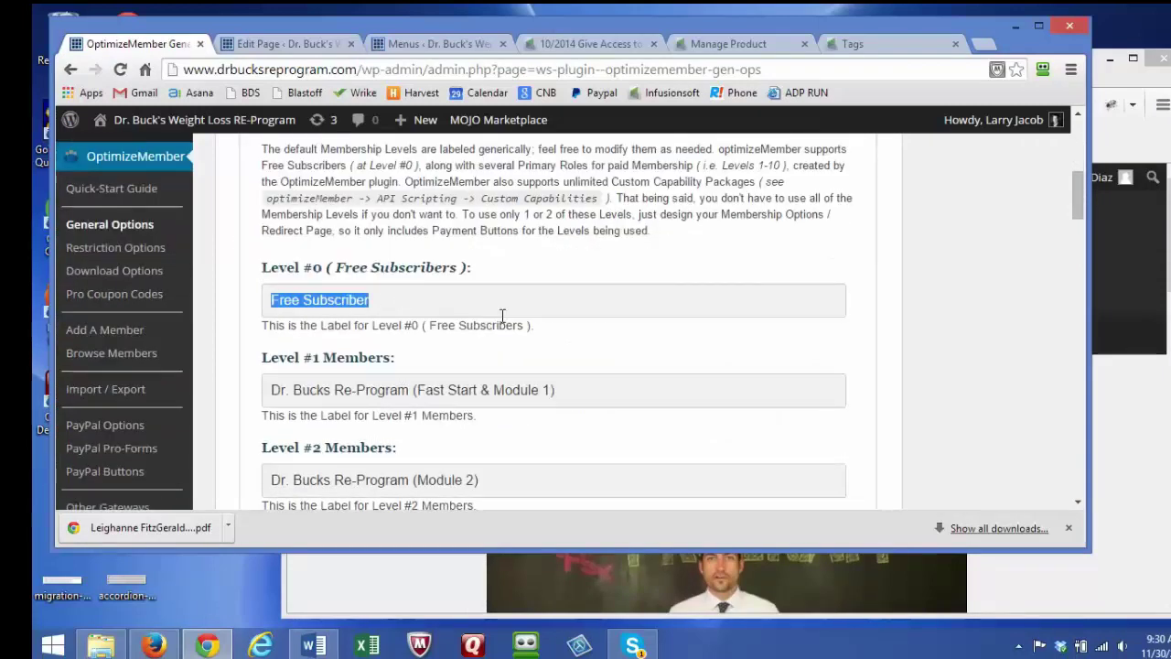
pyautogui.scroll(-1, 514, 350)
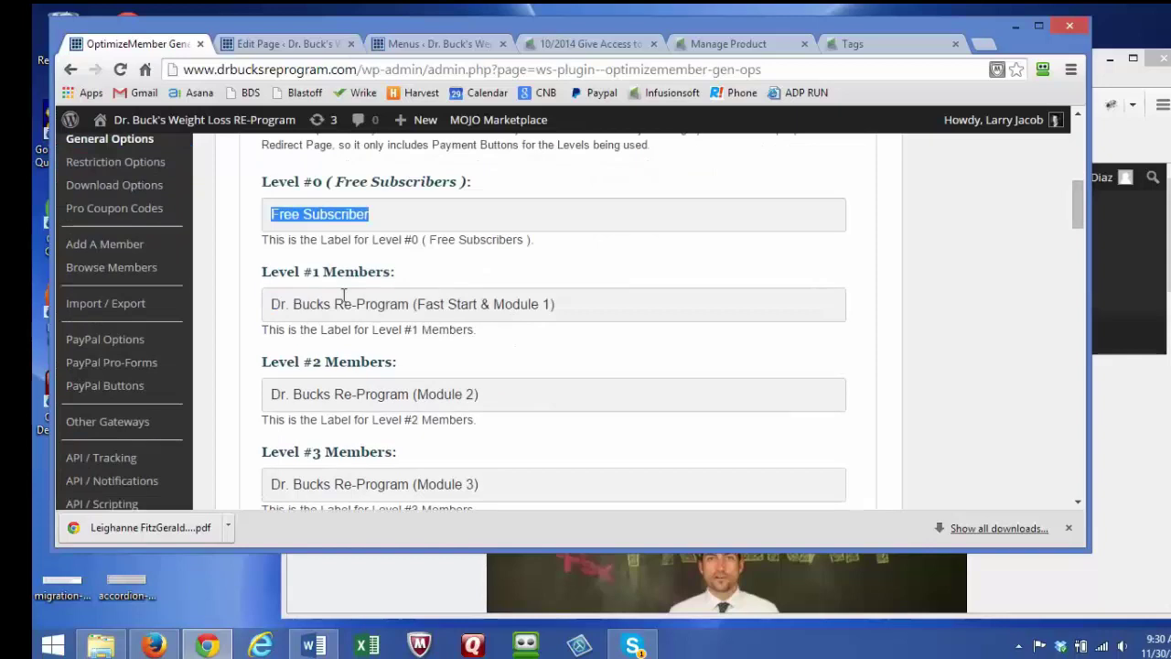
pyautogui.scroll(-2, 284, 295)
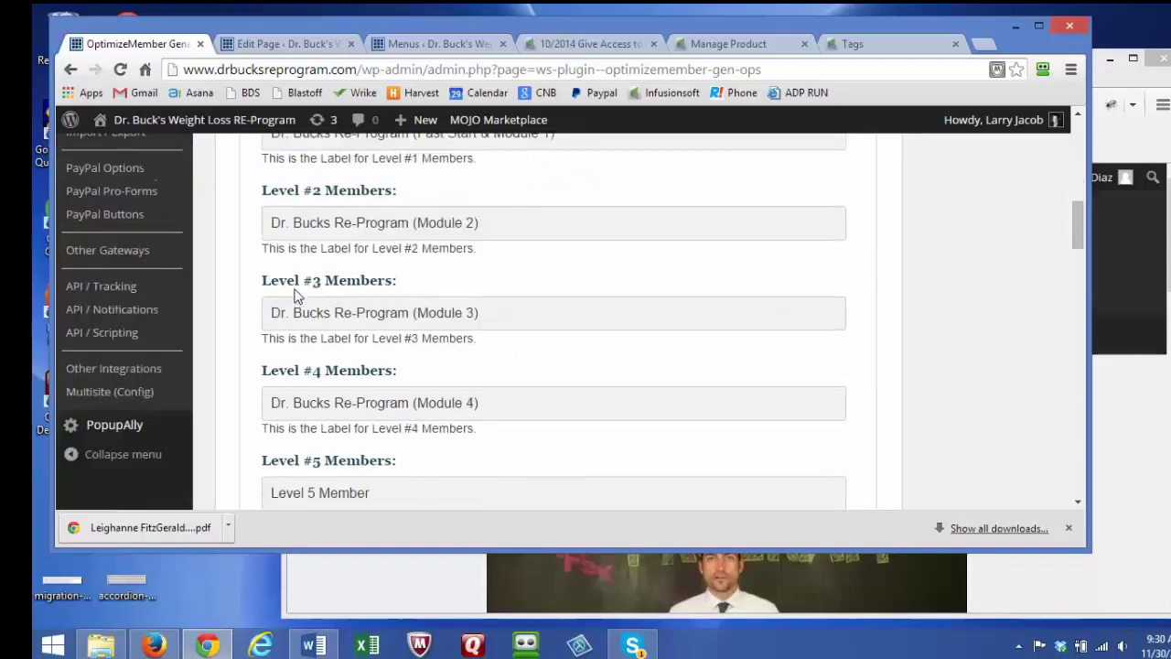
pyautogui.scroll(1, 294, 295)
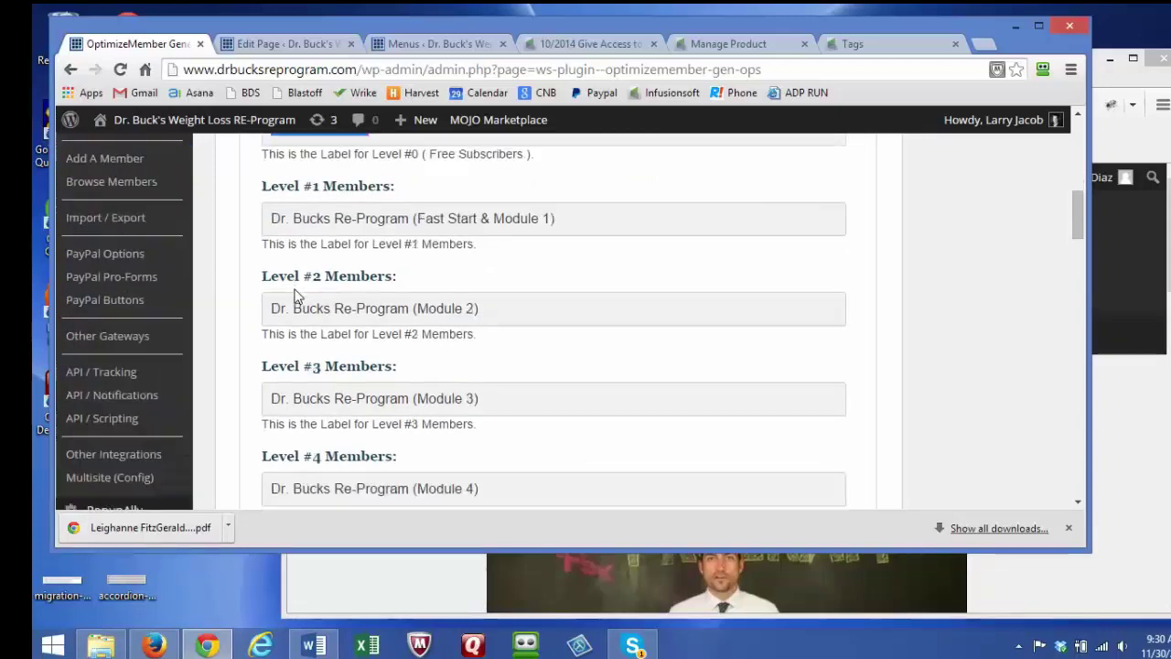
# Step: Compare the member site's Module One menu in Firefox with the membership level labels in the WordPress admin
pyautogui.click(1151, 462)
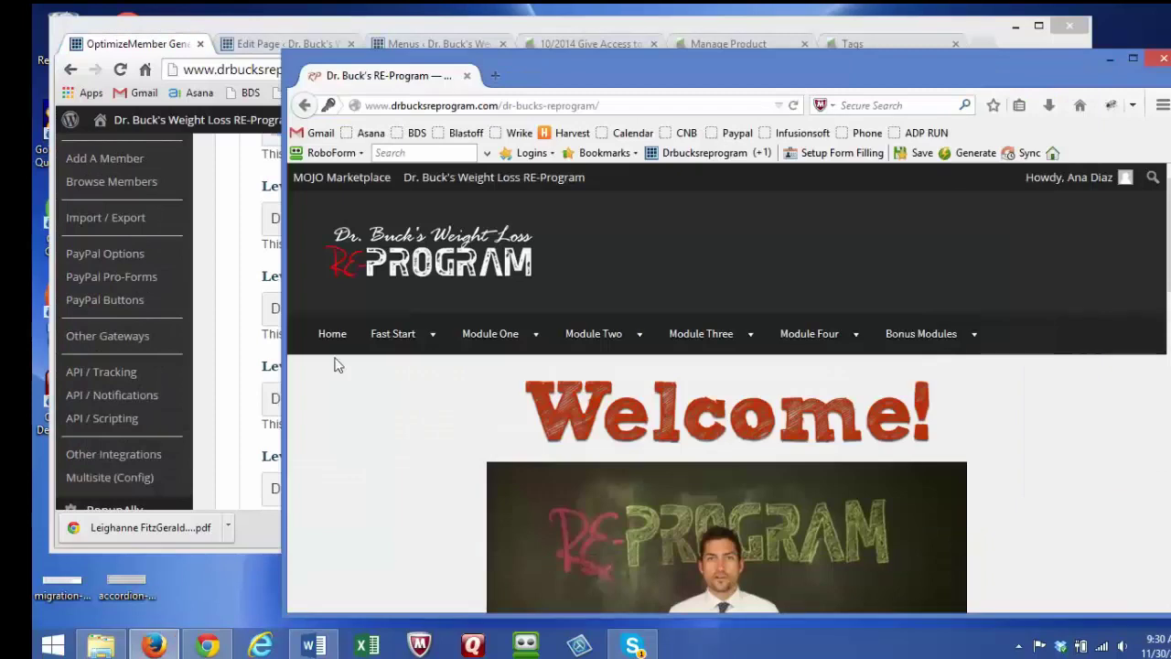
pyautogui.moveTo(465, 351)
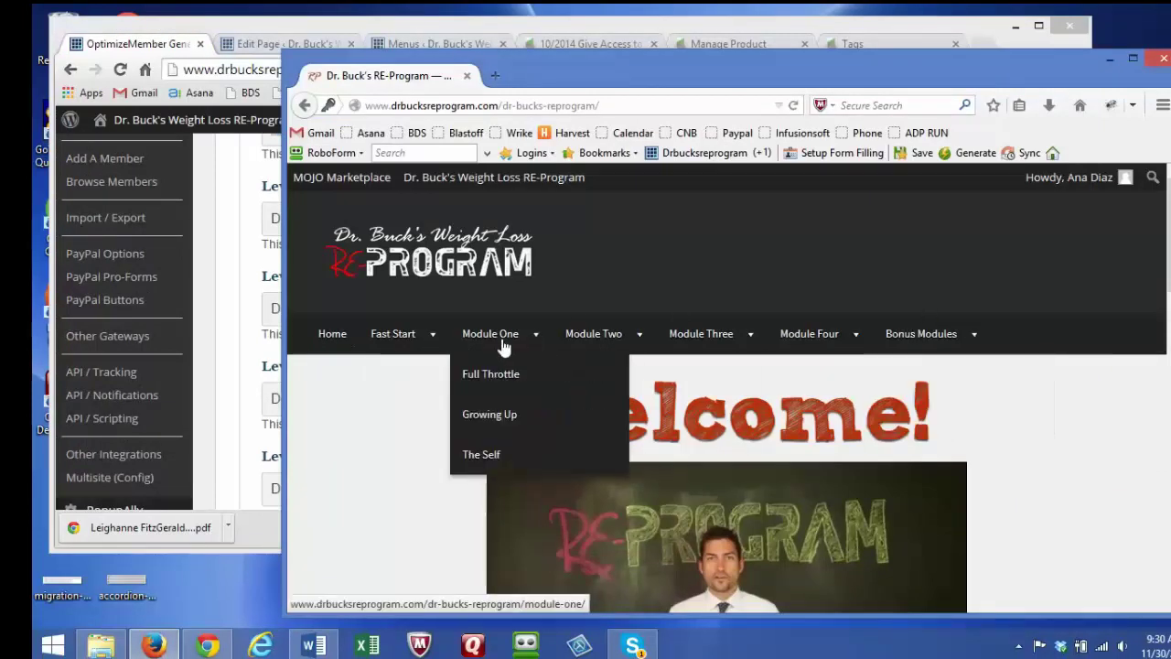
pyautogui.click(263, 300)
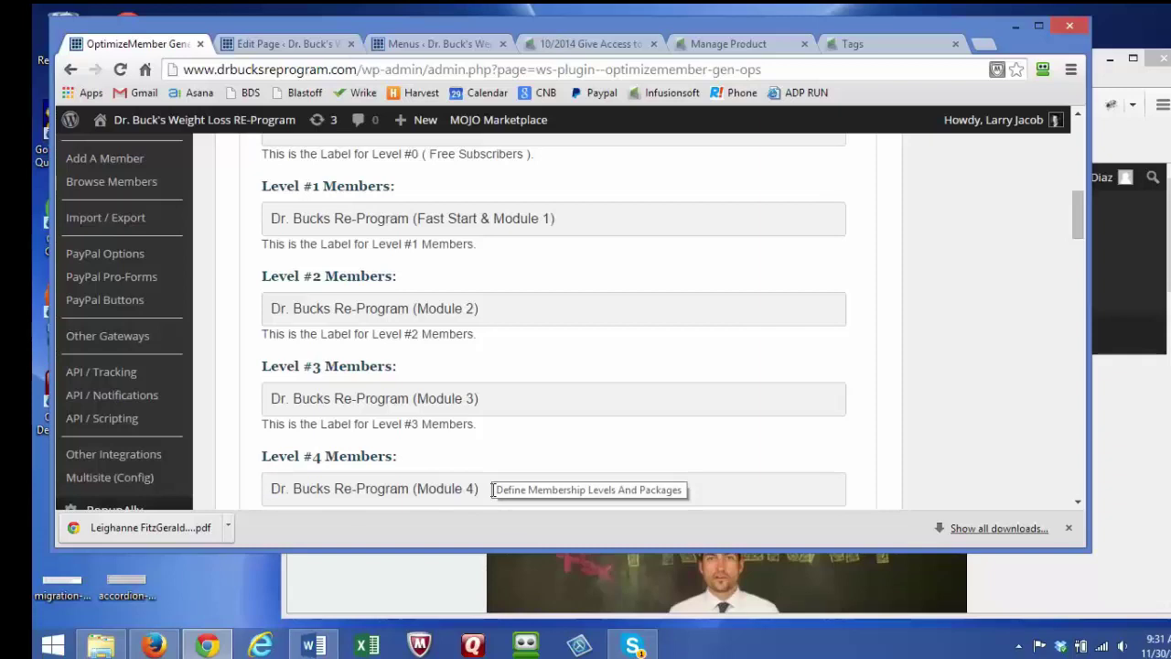
pyautogui.scroll(8, 492, 490)
pyautogui.scroll(-7, 492, 490)
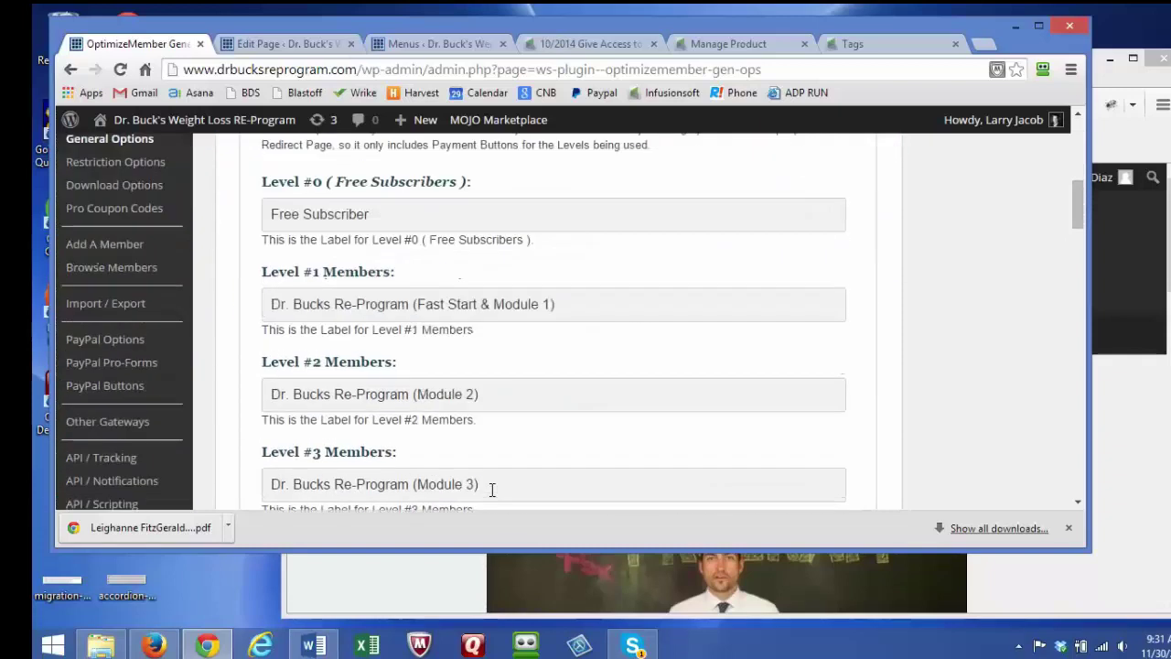
# Step: Collapse the Define Membership Levels And Packages section
pyautogui.scroll(4, 492, 490)
pyautogui.scroll(2, 559, 359)
pyautogui.scroll(-1, 559, 359)
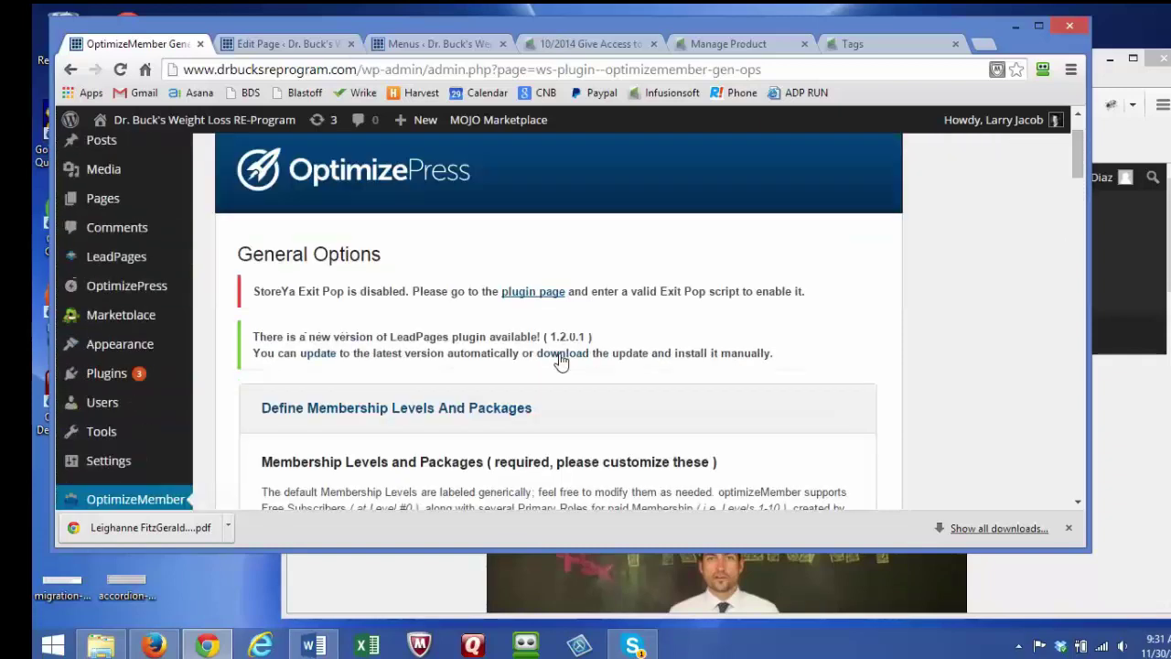
pyautogui.click(539, 411)
pyautogui.scroll(1, 540, 410)
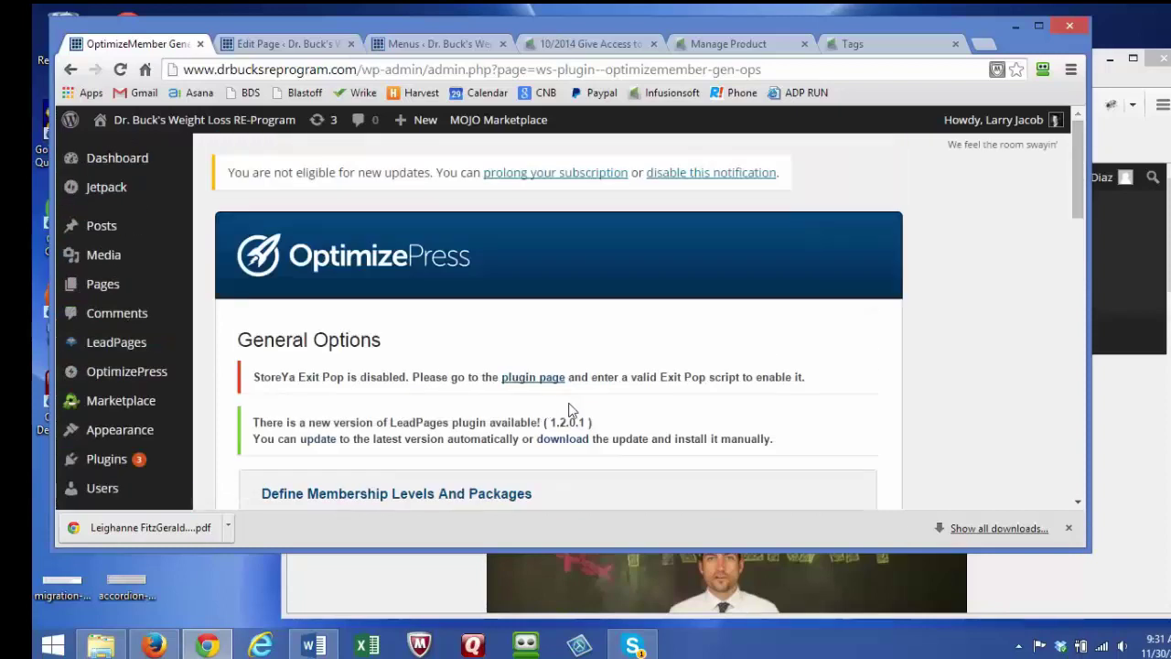
pyautogui.scroll(-2, 556, 410)
pyautogui.scroll(2, 560, 410)
# Step: Go from the Module Two editor to the list of all pages and open the Module One page for editing
pyautogui.click(320, 46)
pyautogui.scroll(3, 380, 311)
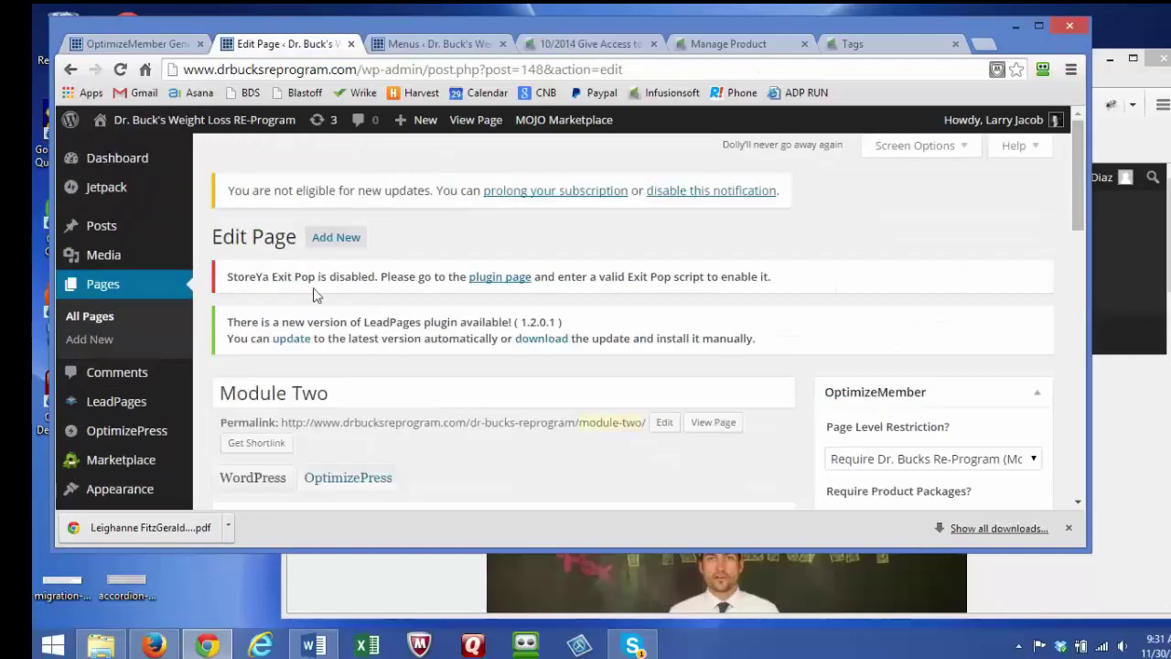
pyautogui.click(119, 285)
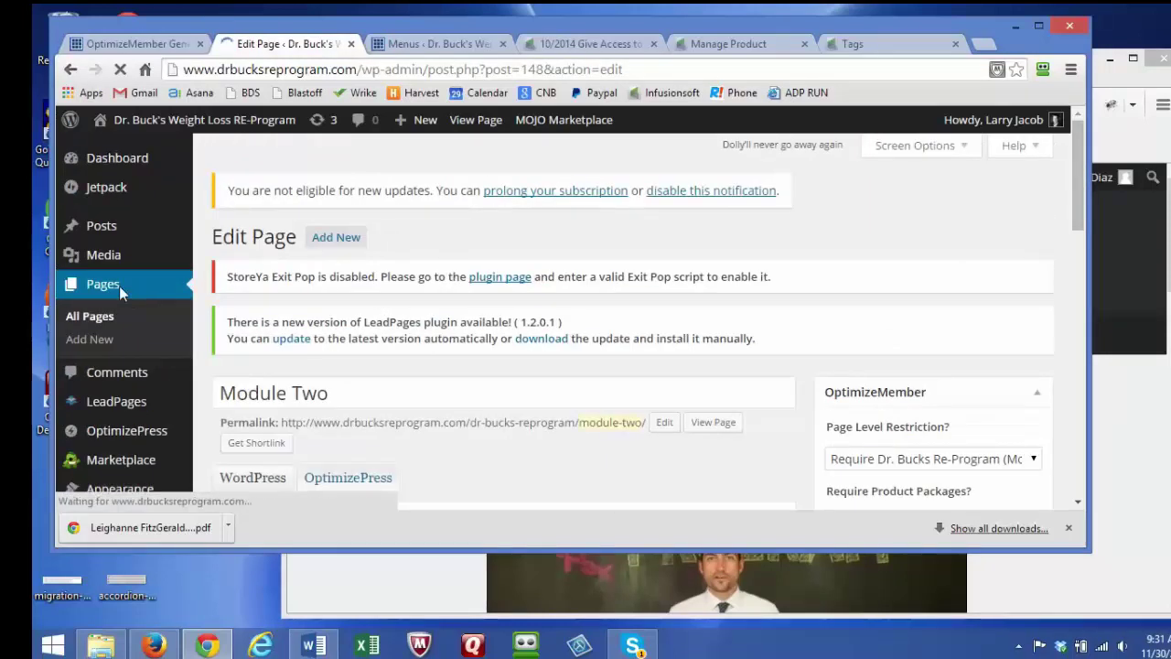
pyautogui.scroll(-4, 559, 289)
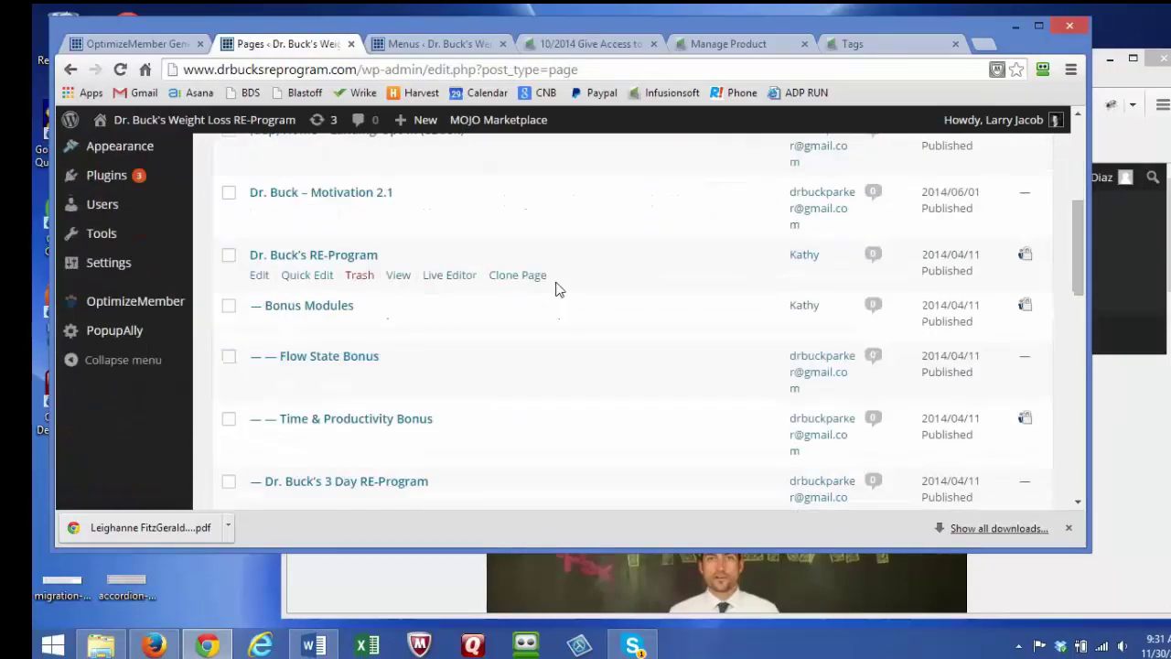
pyautogui.scroll(-10, 559, 289)
pyautogui.scroll(1, 559, 289)
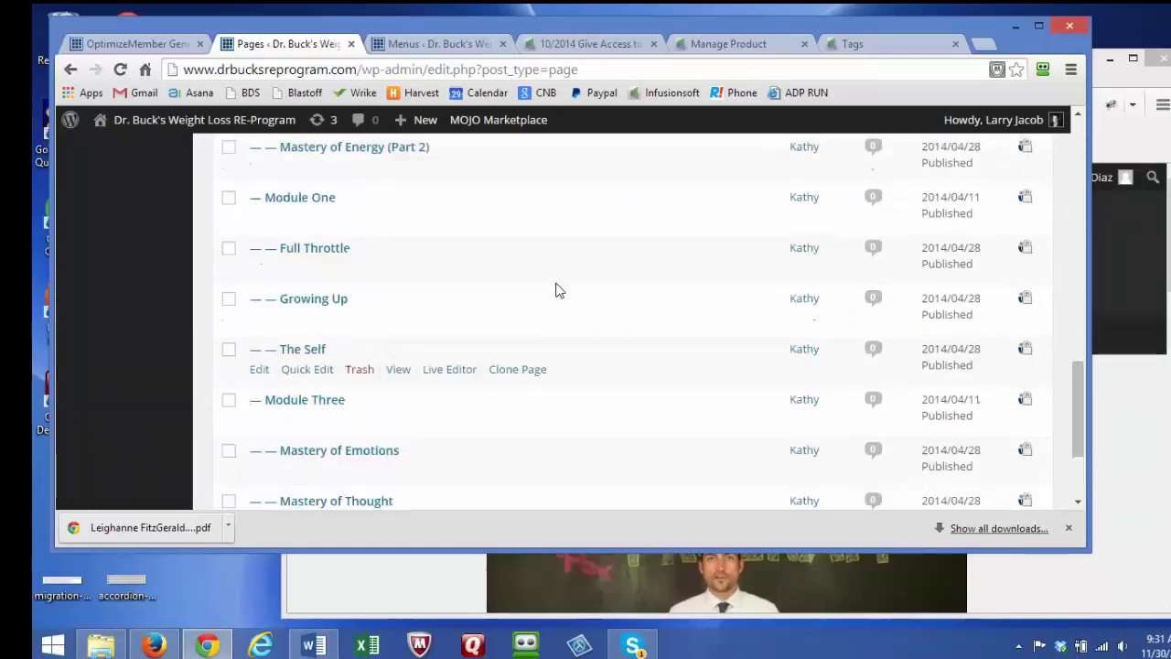
pyautogui.scroll(2, 559, 289)
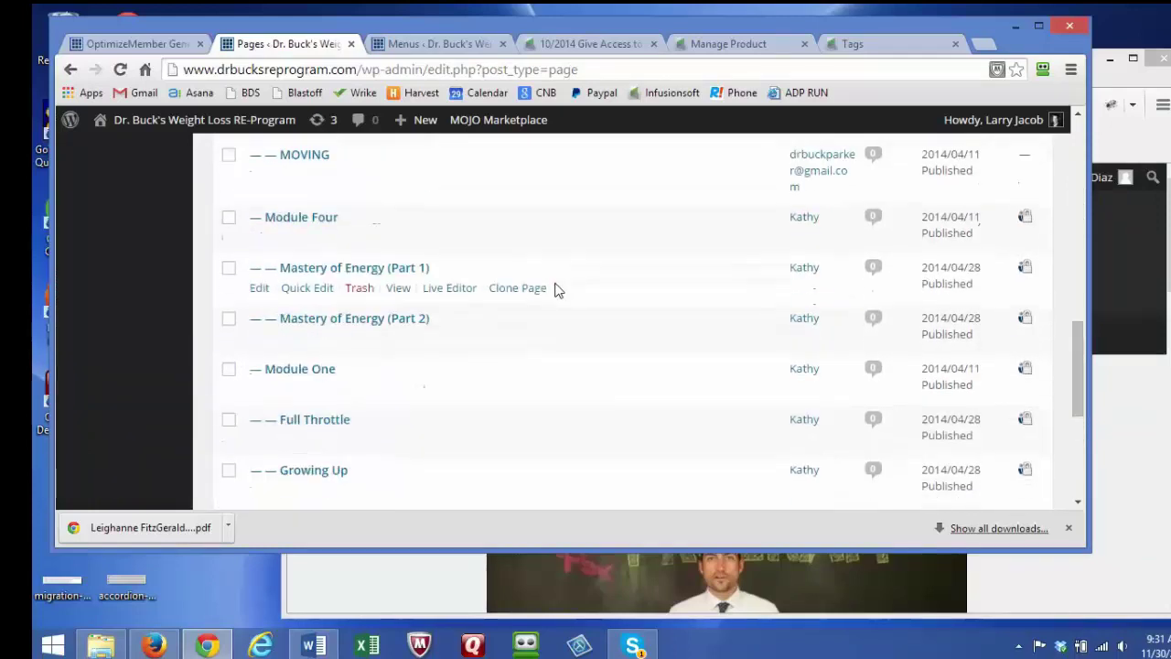
pyautogui.click(305, 369)
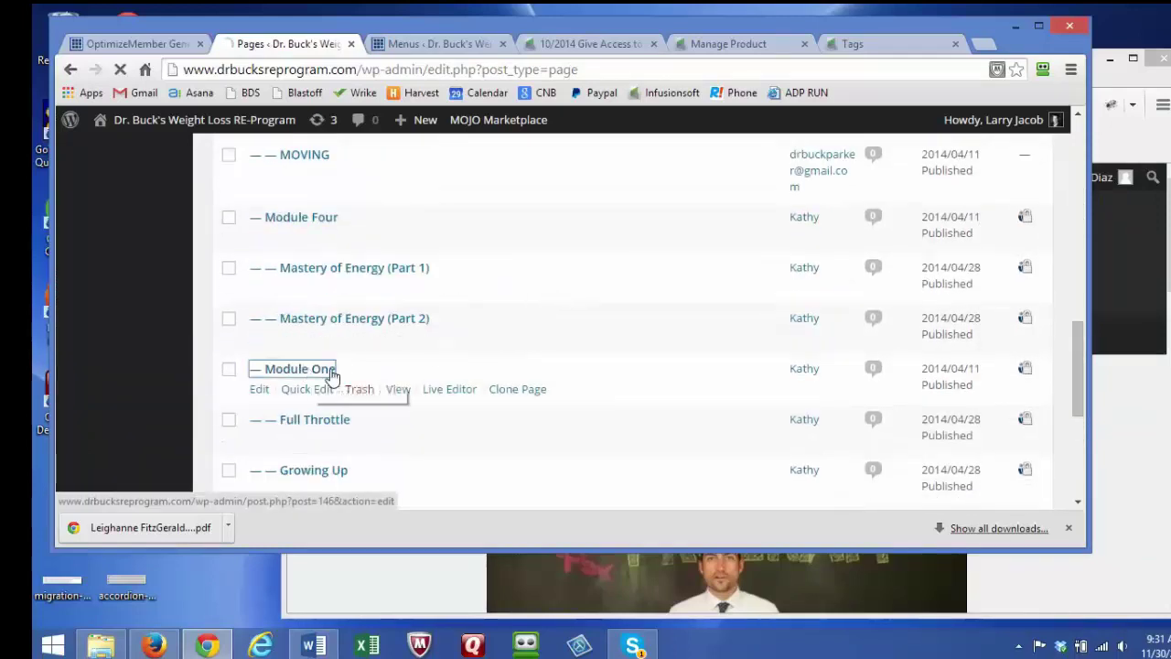
# Step: Check the Module One and Fast Start menu items on the member site, and return to the Module One page editor
pyautogui.click(1164, 586)
pyautogui.moveTo(507, 337)
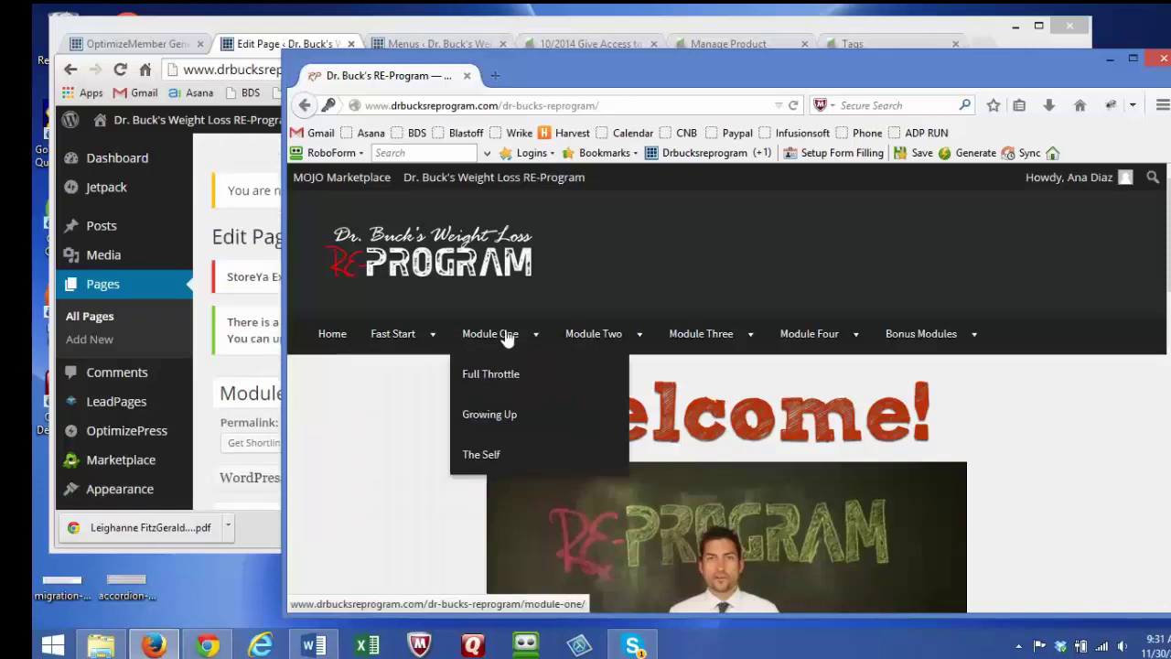
pyautogui.moveTo(403, 339)
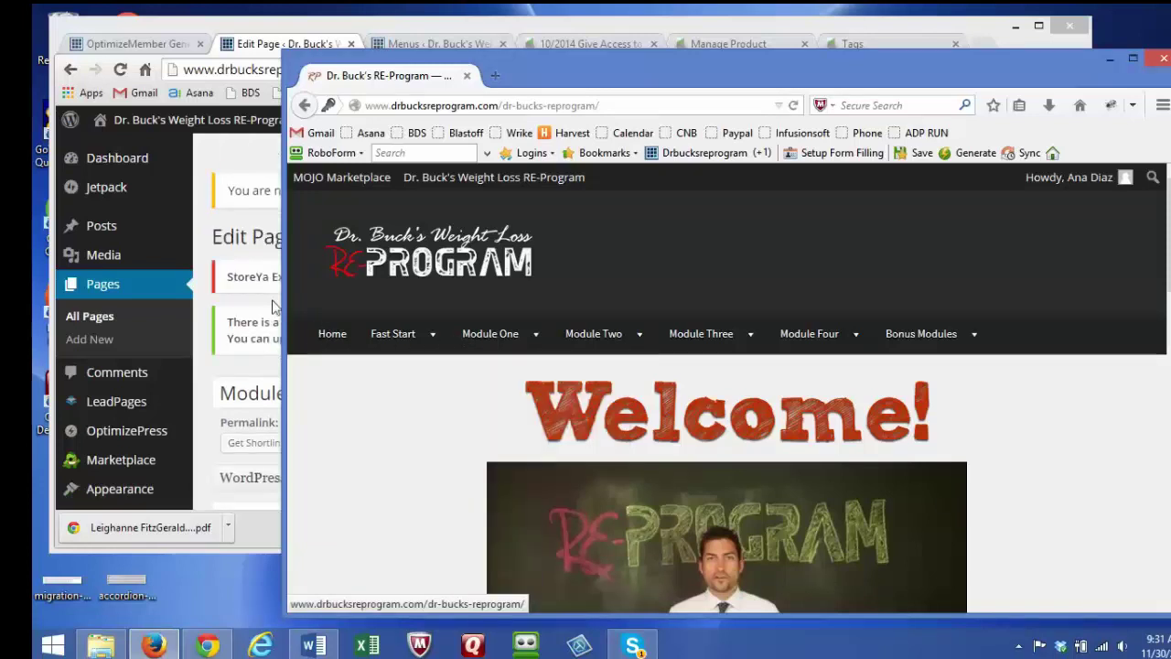
pyautogui.click(200, 219)
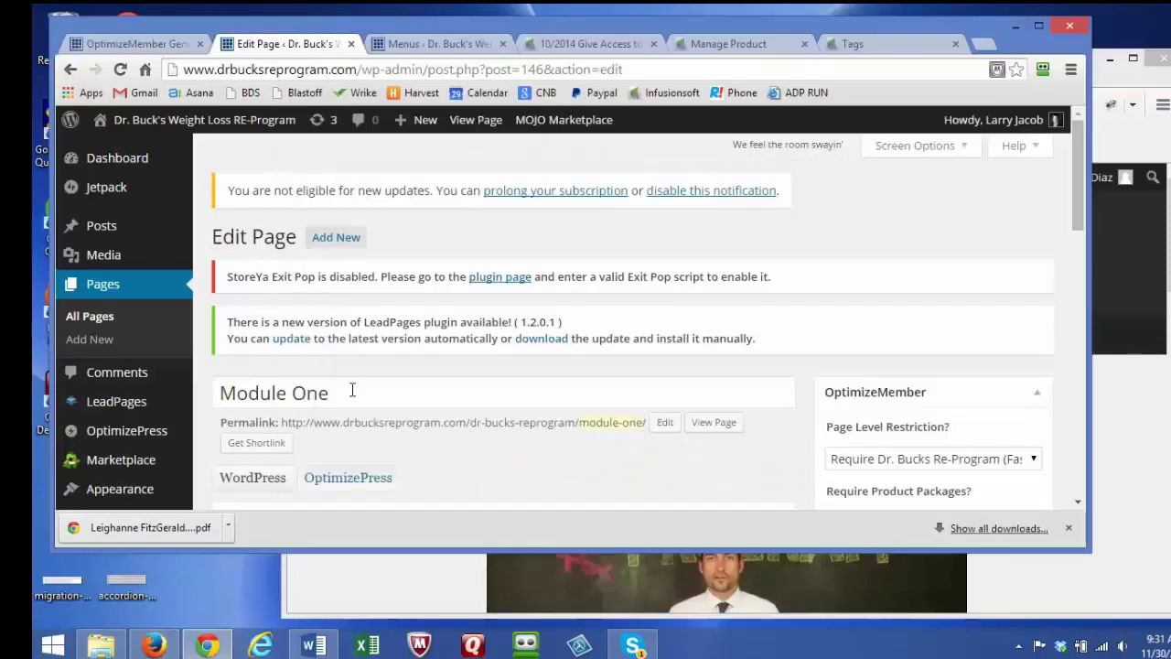
# Step: Review the Module One page's membership restrictions and content dripping settings in the Live Editor, and exit without updating
pyautogui.scroll(-3, 350, 387)
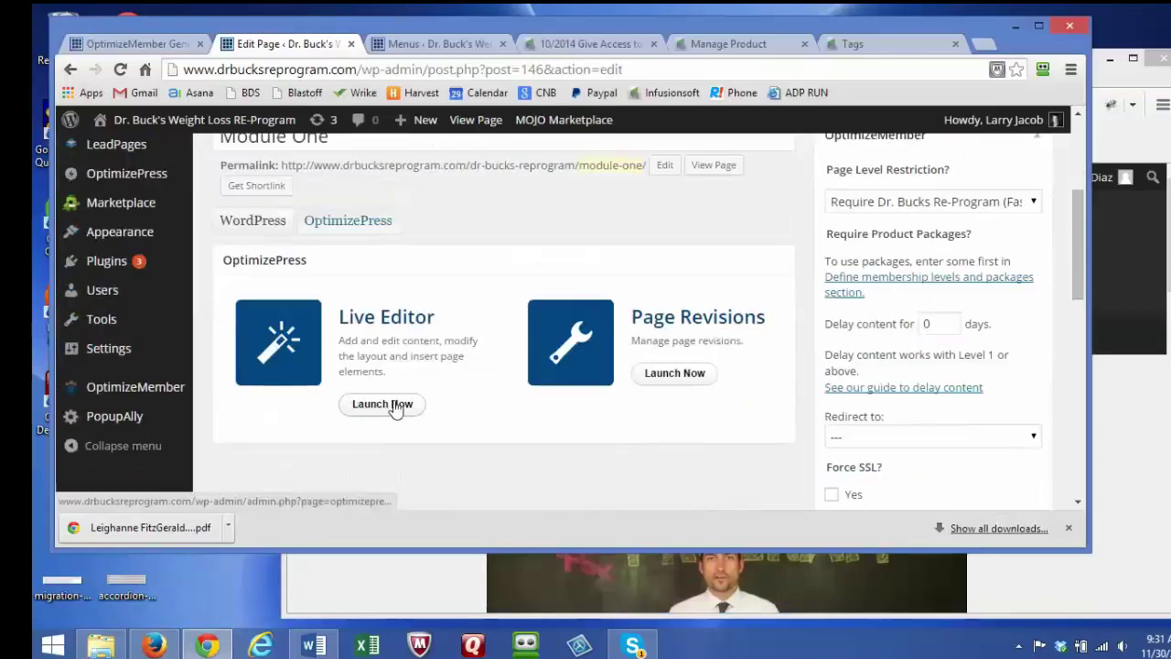
pyautogui.click(383, 404)
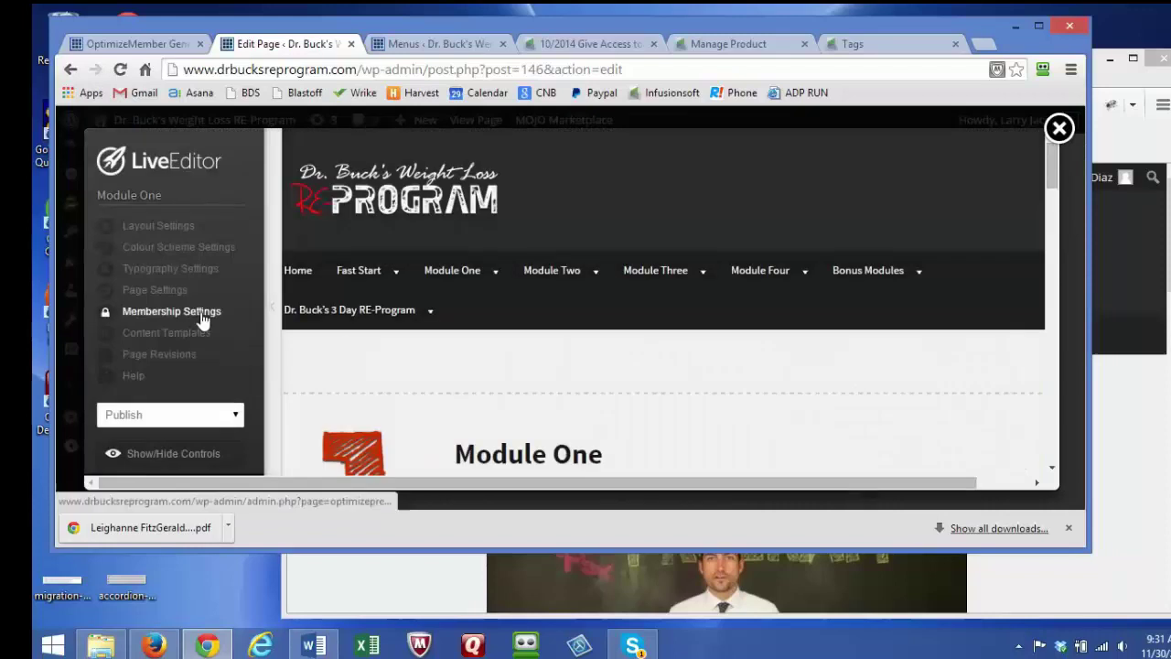
pyautogui.click(201, 319)
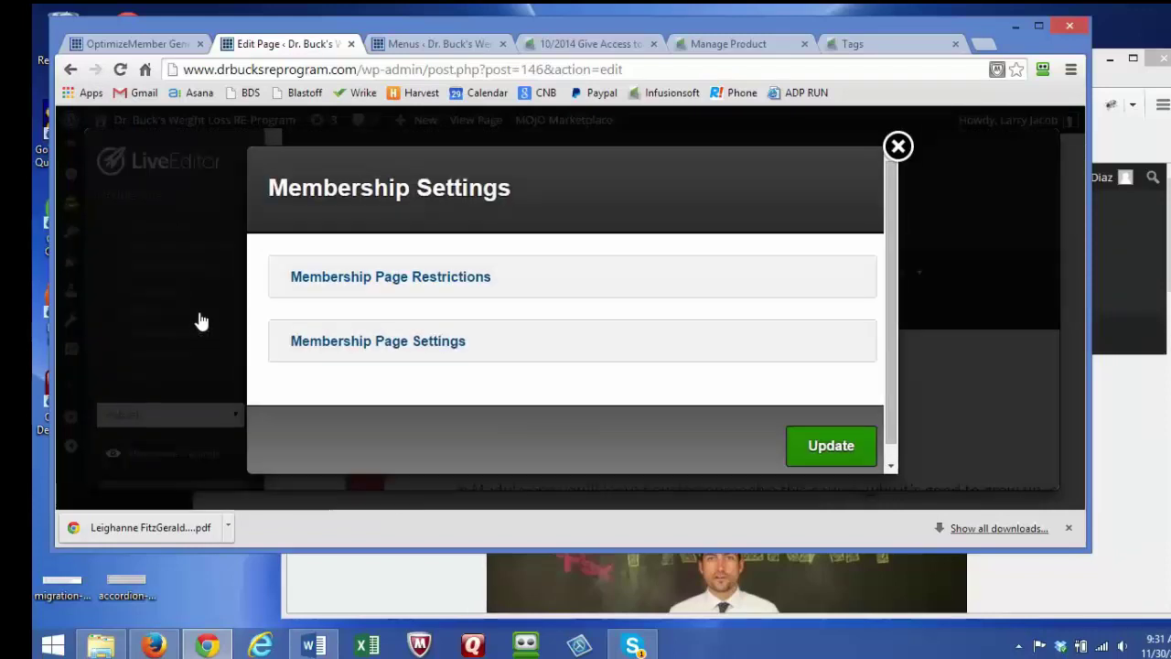
pyautogui.click(449, 276)
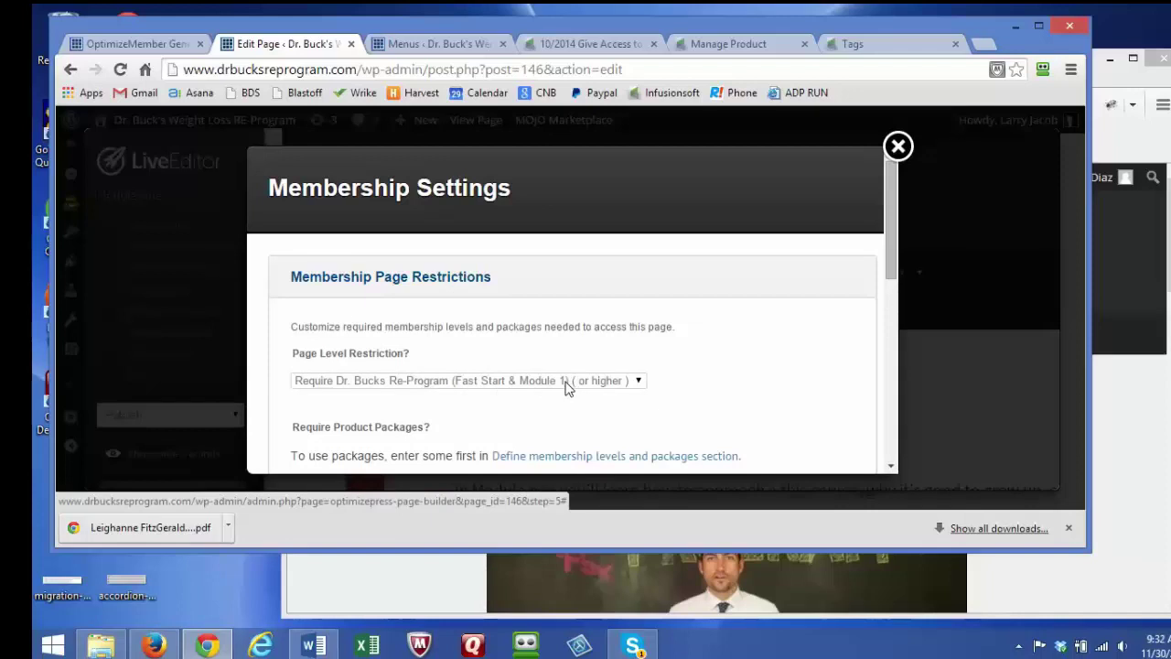
pyautogui.scroll(-3, 564, 388)
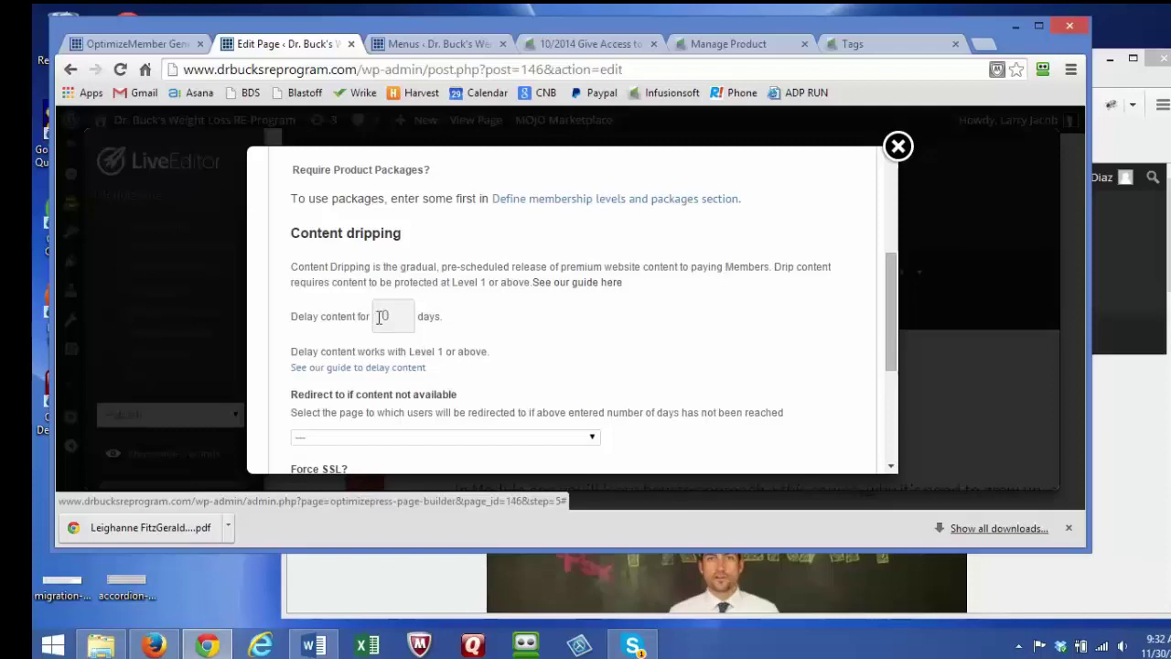
pyautogui.click(897, 147)
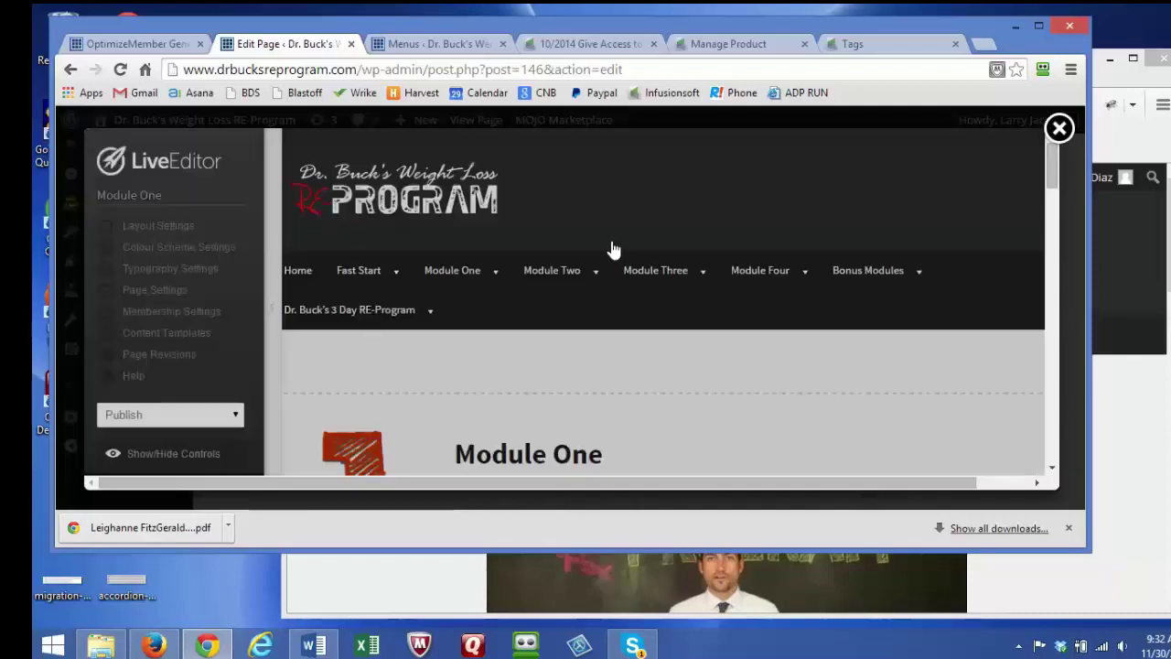
pyautogui.click(1059, 128)
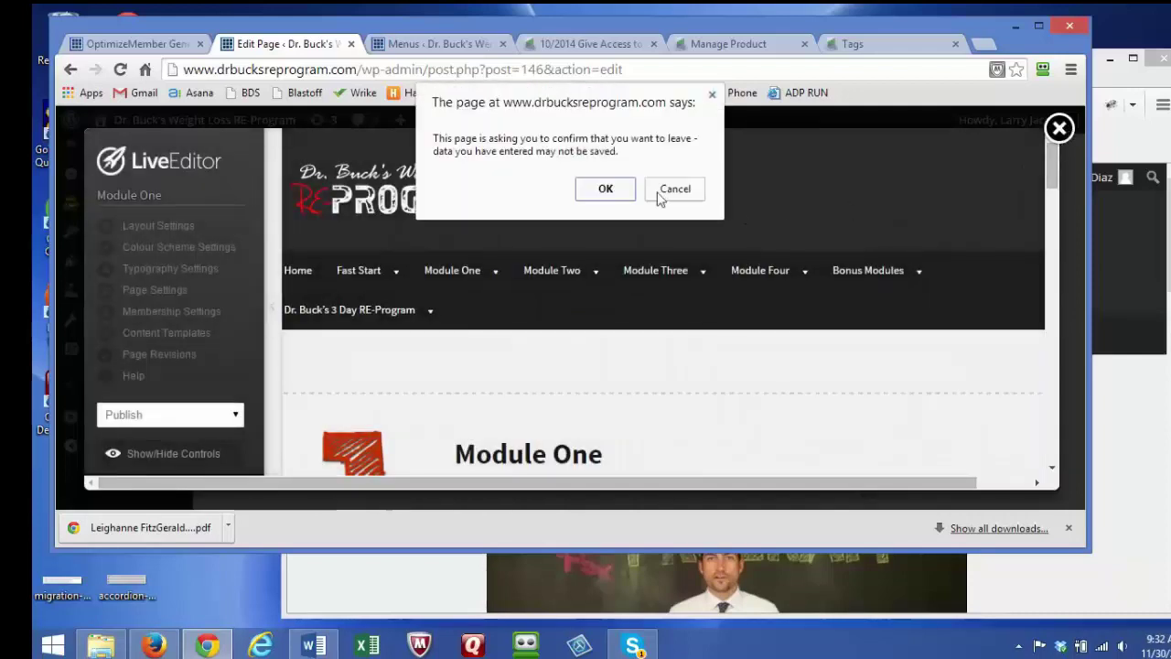
pyautogui.click(605, 190)
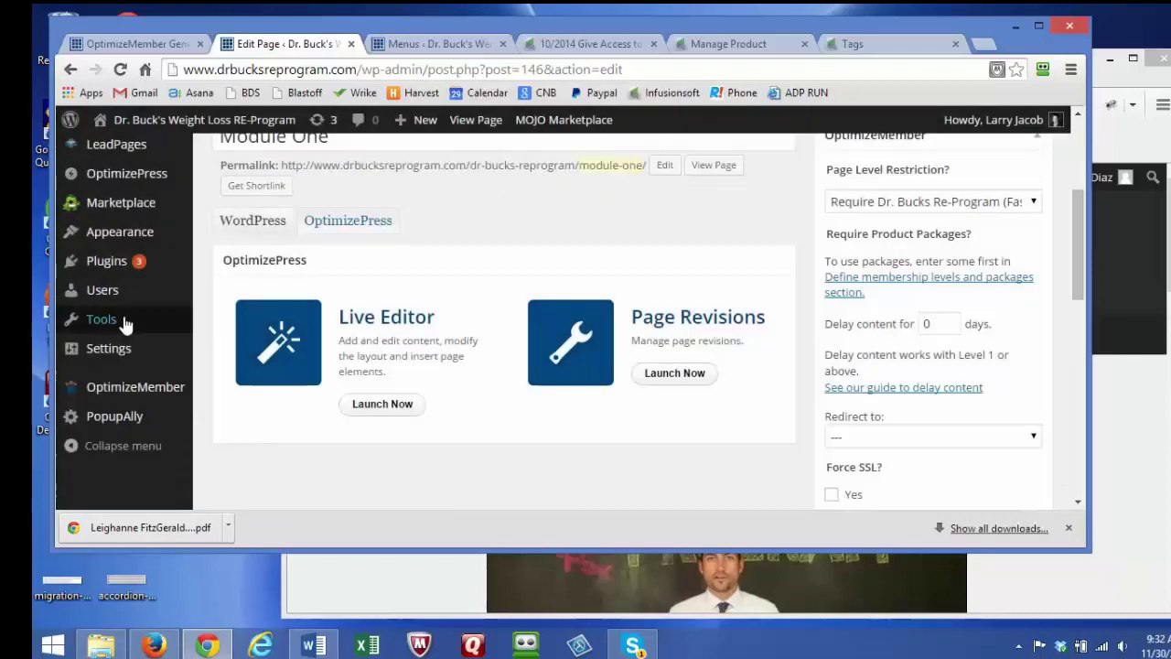
# Step: Go to the second page of the WordPress pages list and open the Module Two page for editing
pyautogui.moveTo(123, 325)
pyautogui.scroll(3, 123, 325)
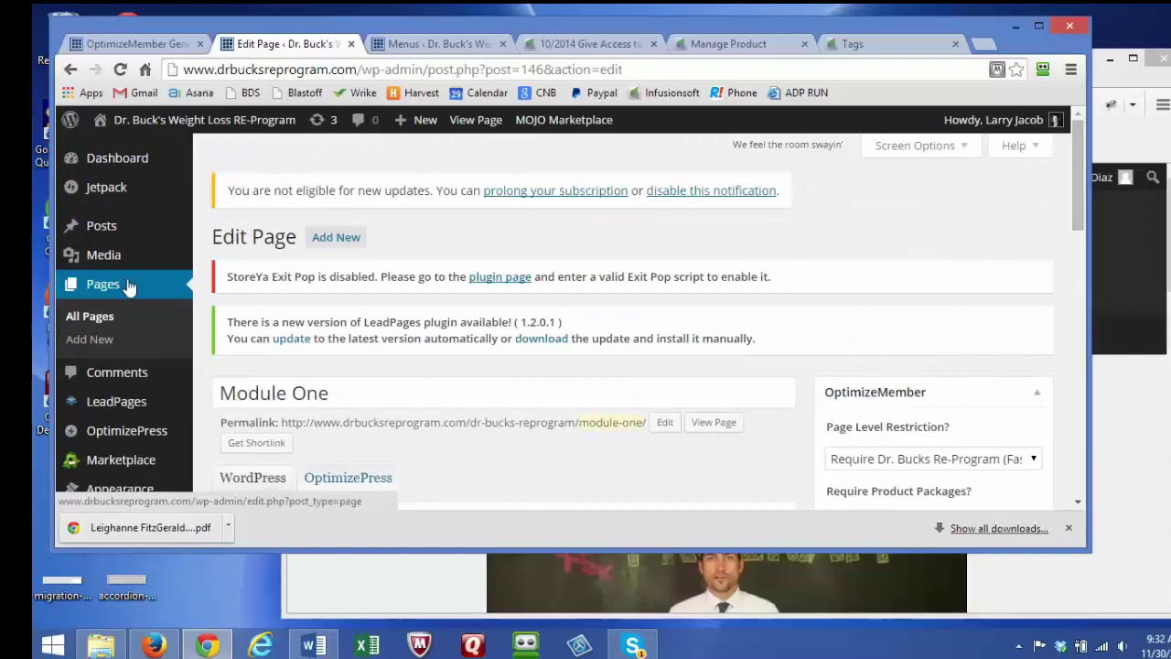
pyautogui.click(128, 283)
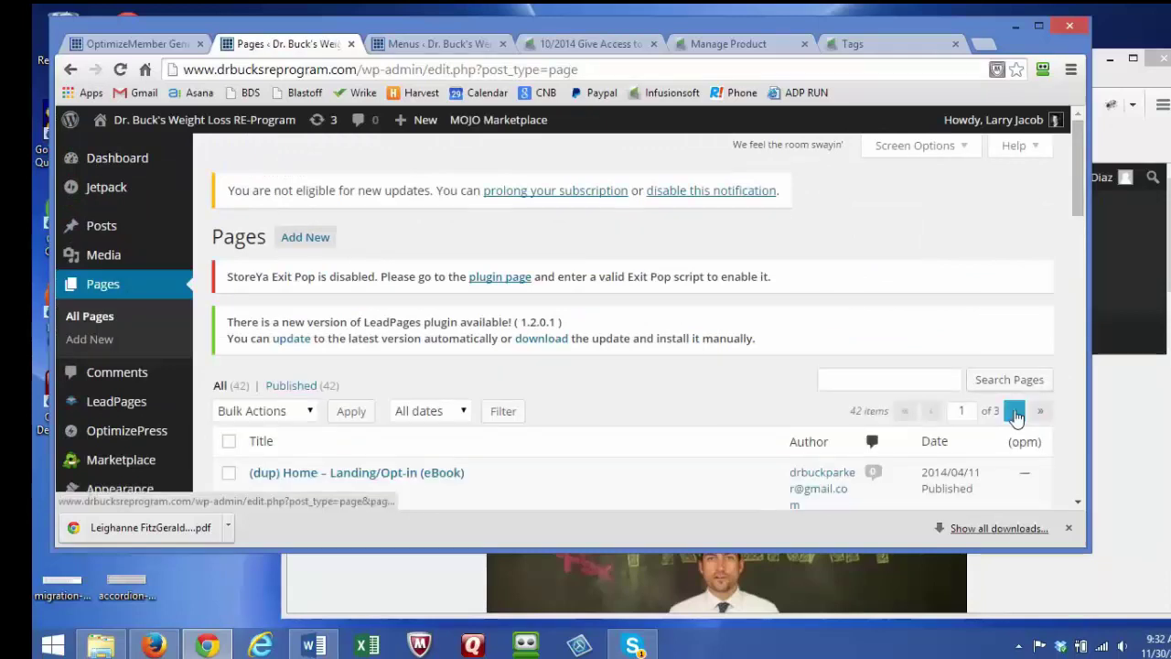
pyautogui.click(1013, 410)
pyautogui.scroll(-4, 693, 379)
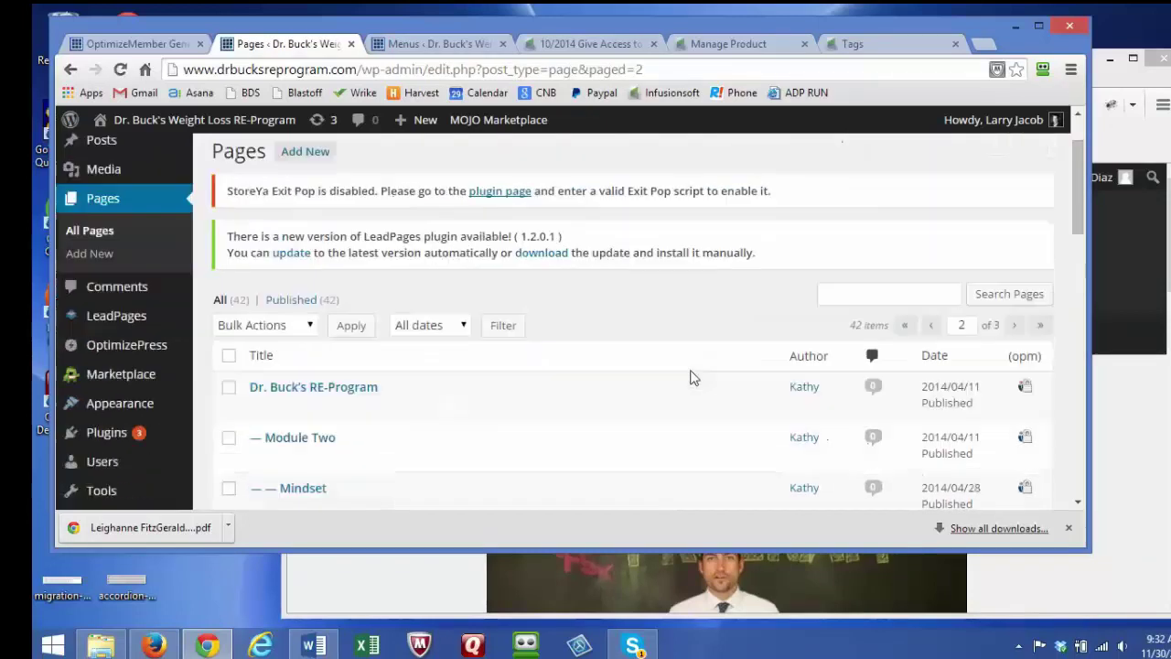
pyautogui.scroll(1, 693, 379)
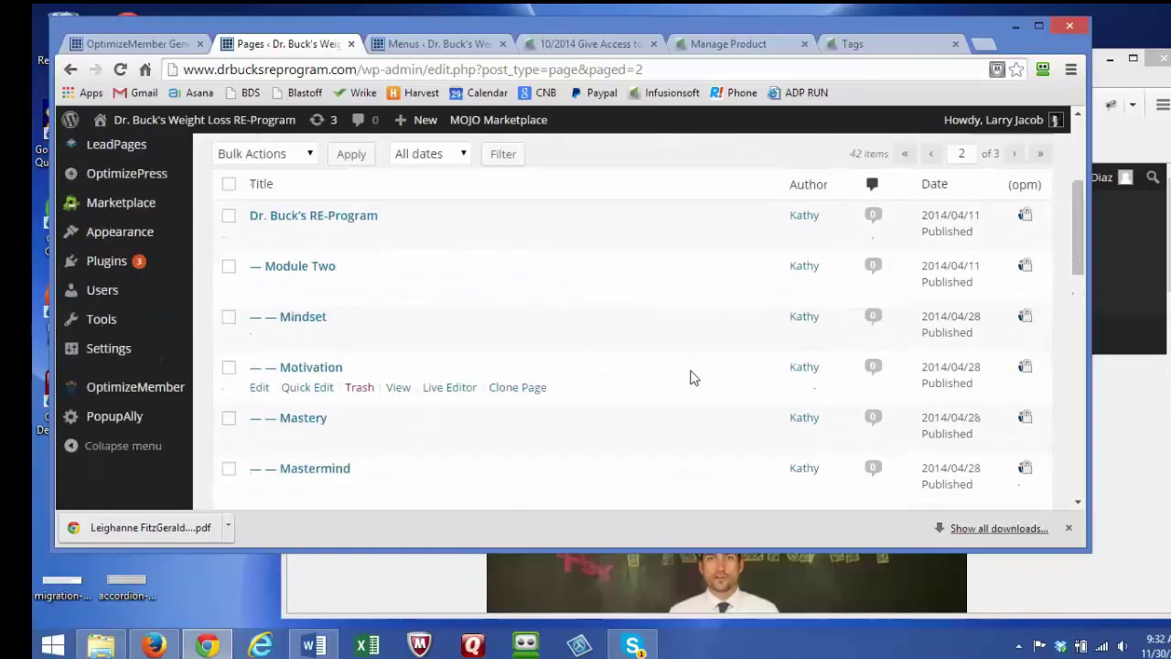
pyautogui.click(295, 266)
# Step: Check the Module Two menu items on the member site in Firefox, and return to the Module Two page editor in Chrome
pyautogui.click(1098, 570)
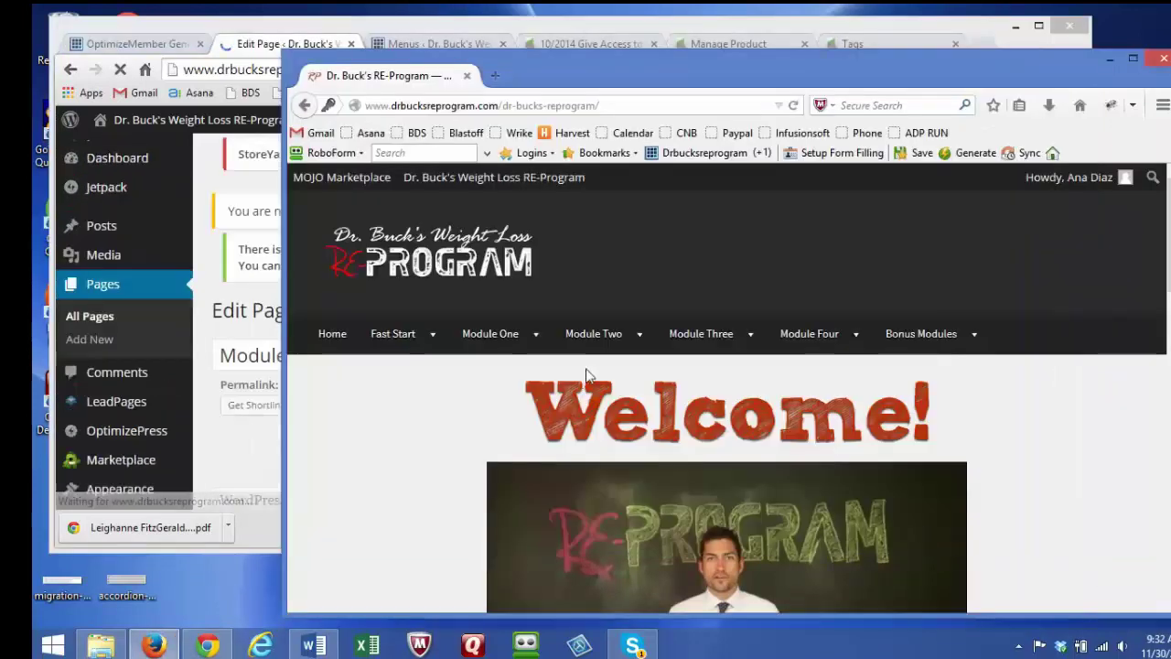
pyautogui.moveTo(595, 340)
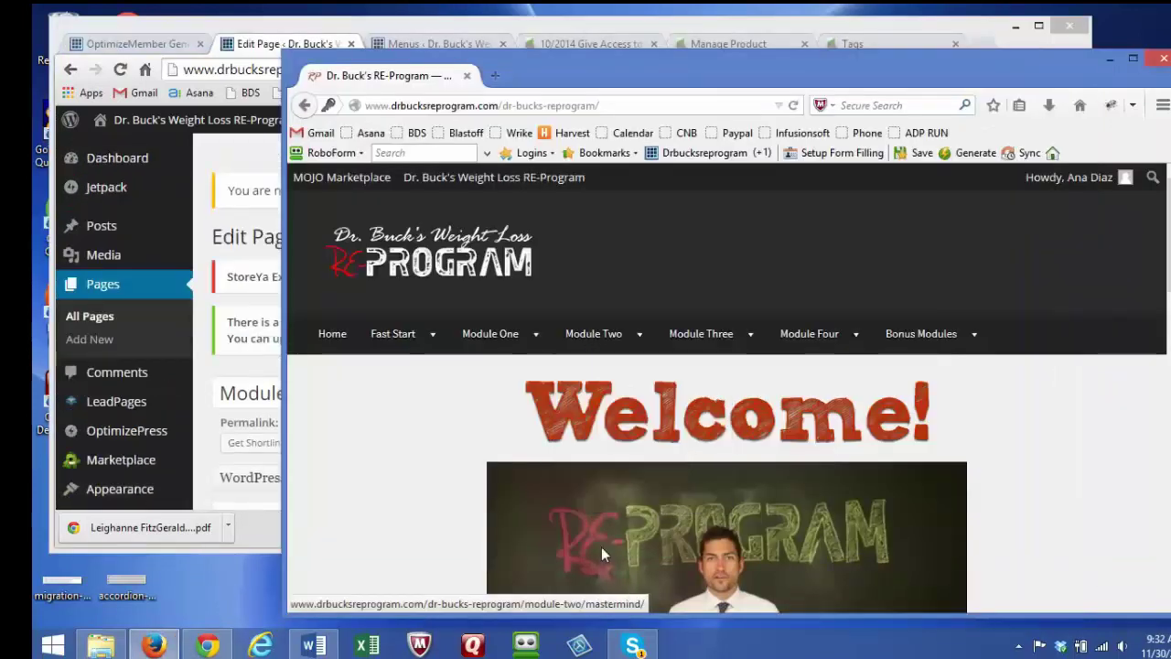
pyautogui.click(219, 263)
# Step: Review the Module Two page's membership page restrictions in the Live Editor, and exit without updating
pyautogui.scroll(-2, 219, 263)
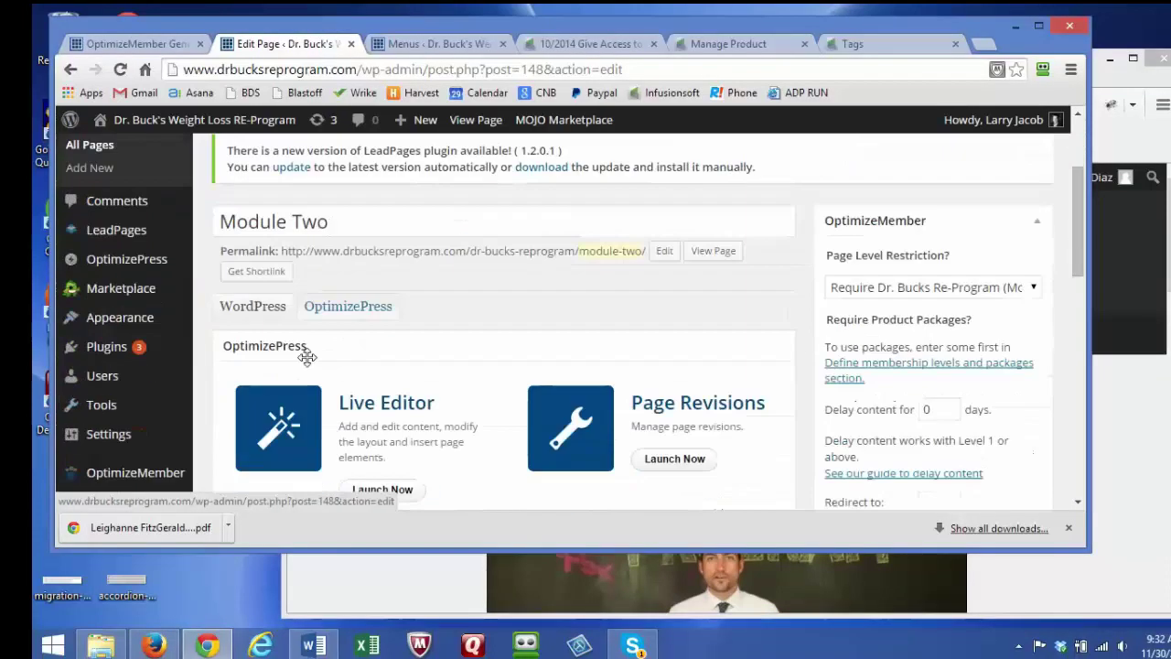
pyautogui.click(382, 489)
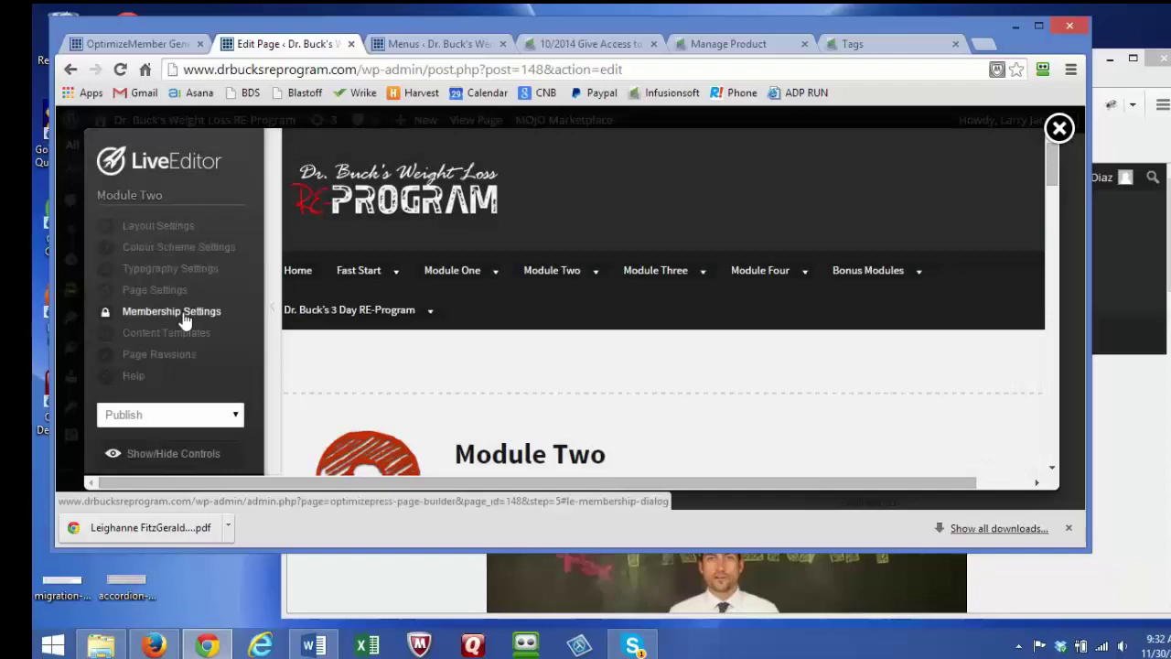
pyautogui.click(183, 312)
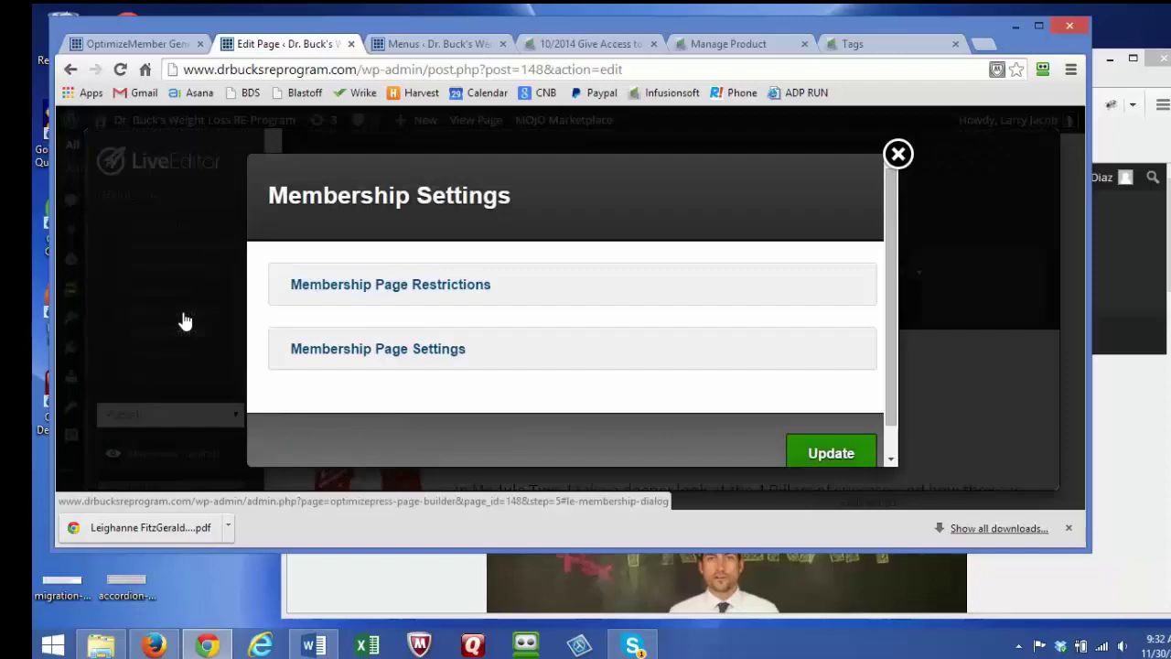
pyautogui.click(383, 288)
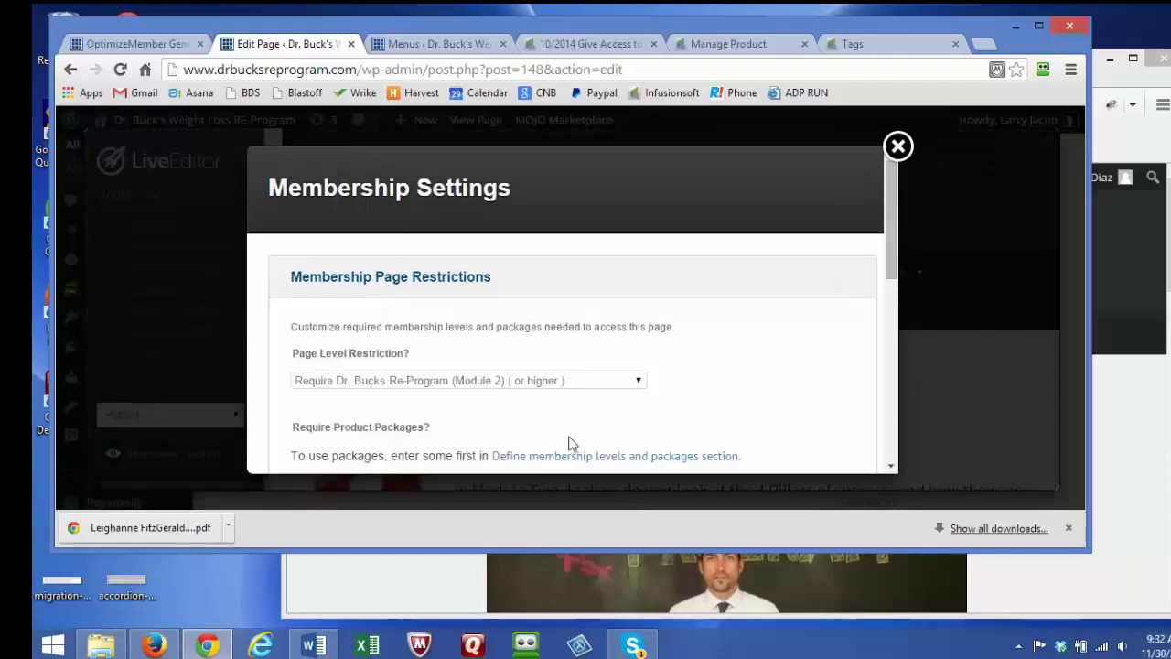
pyautogui.click(897, 146)
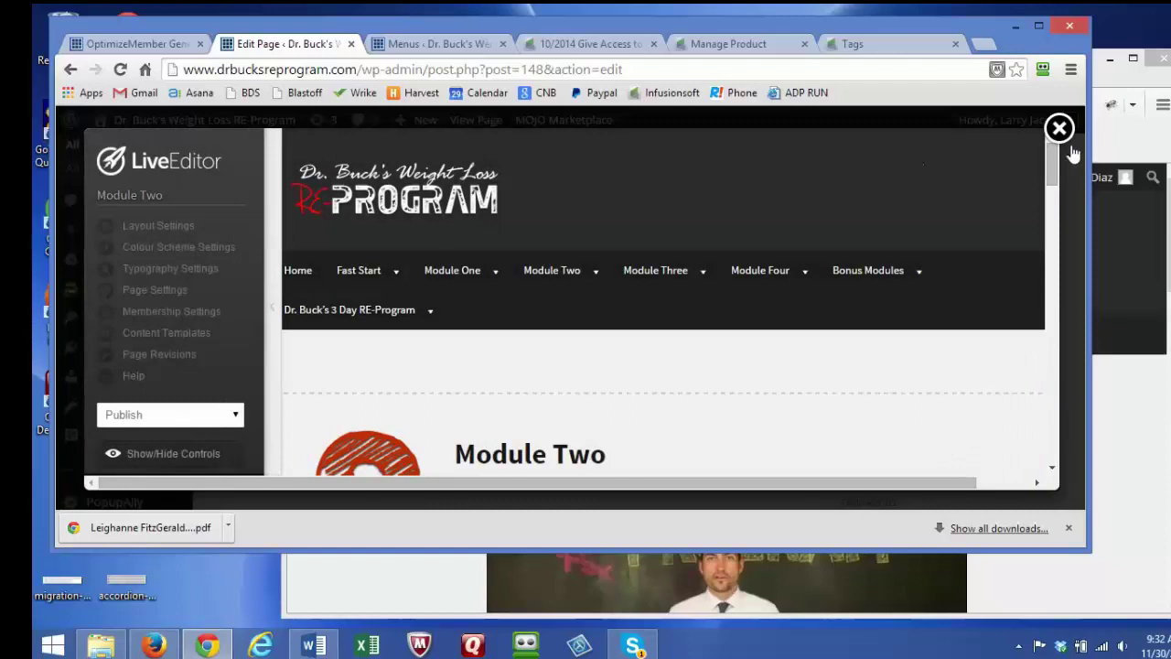
pyautogui.click(1064, 131)
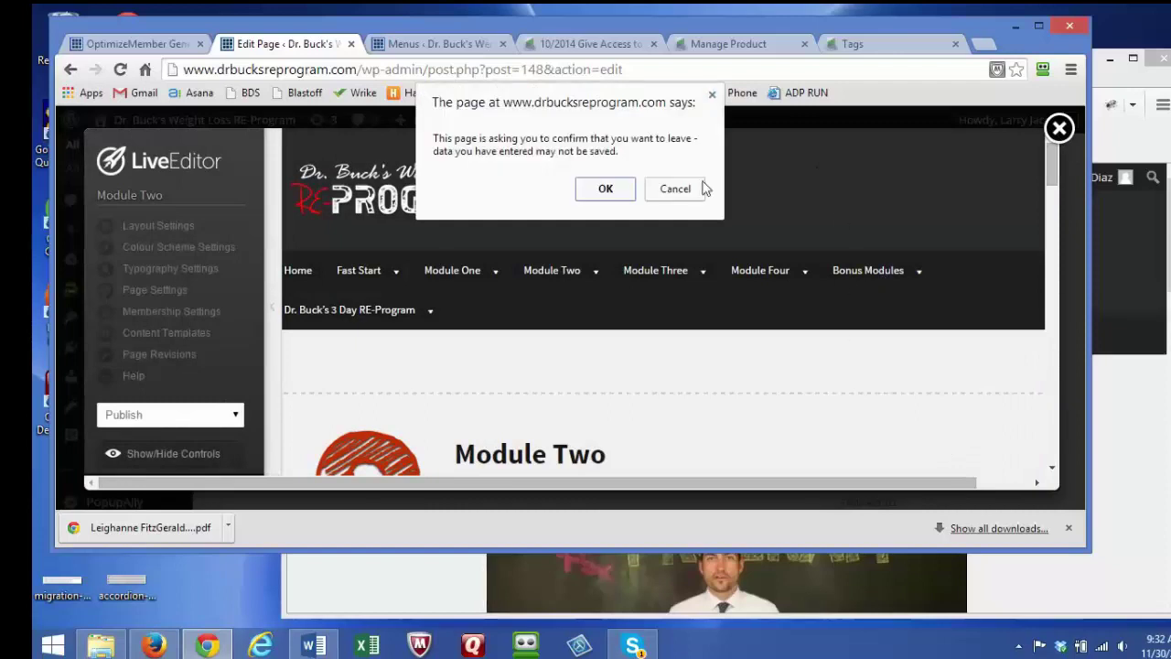
pyautogui.click(606, 189)
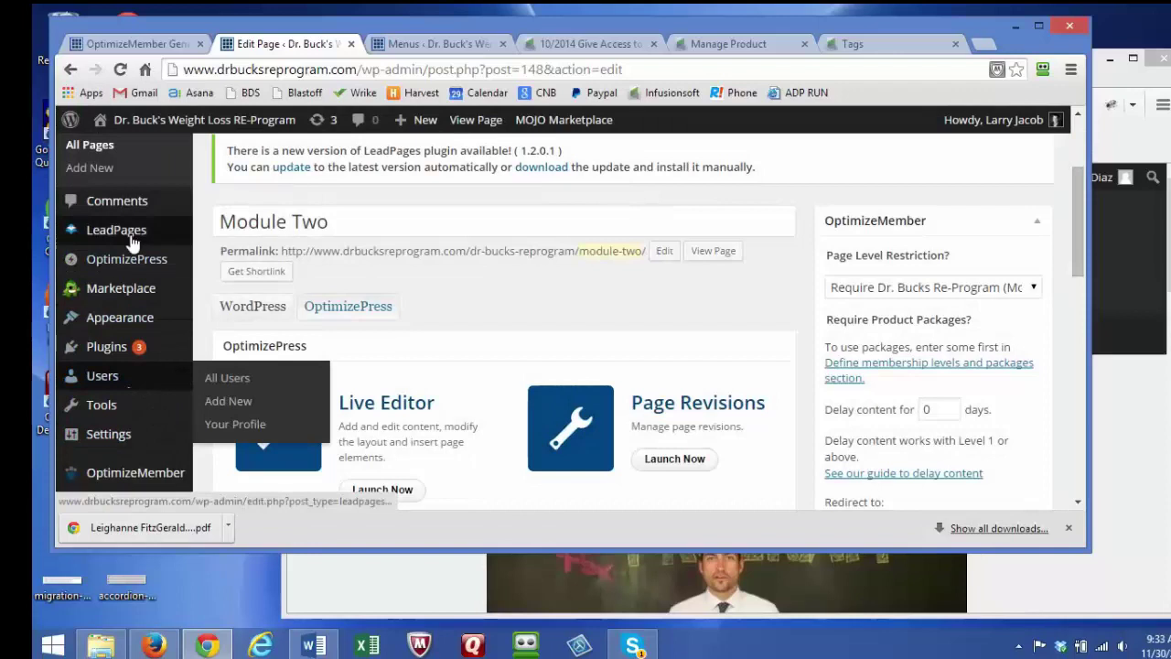
# Step: Return to the list of all pages and open the Module Three page for editing
pyautogui.scroll(3, 132, 236)
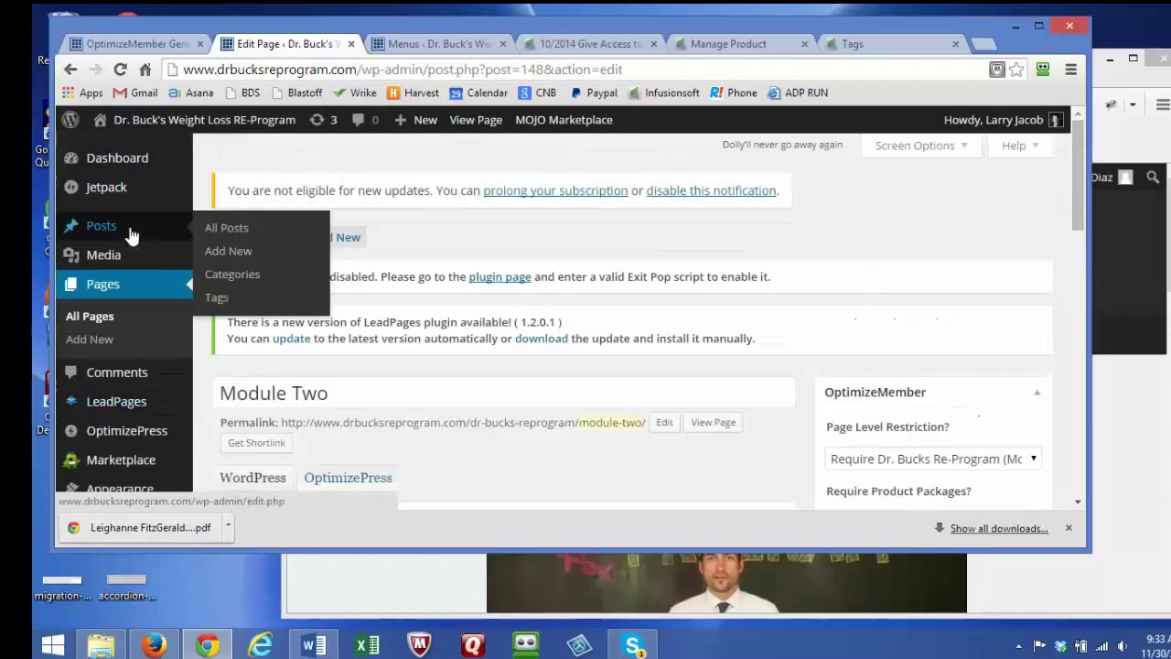
pyautogui.click(140, 287)
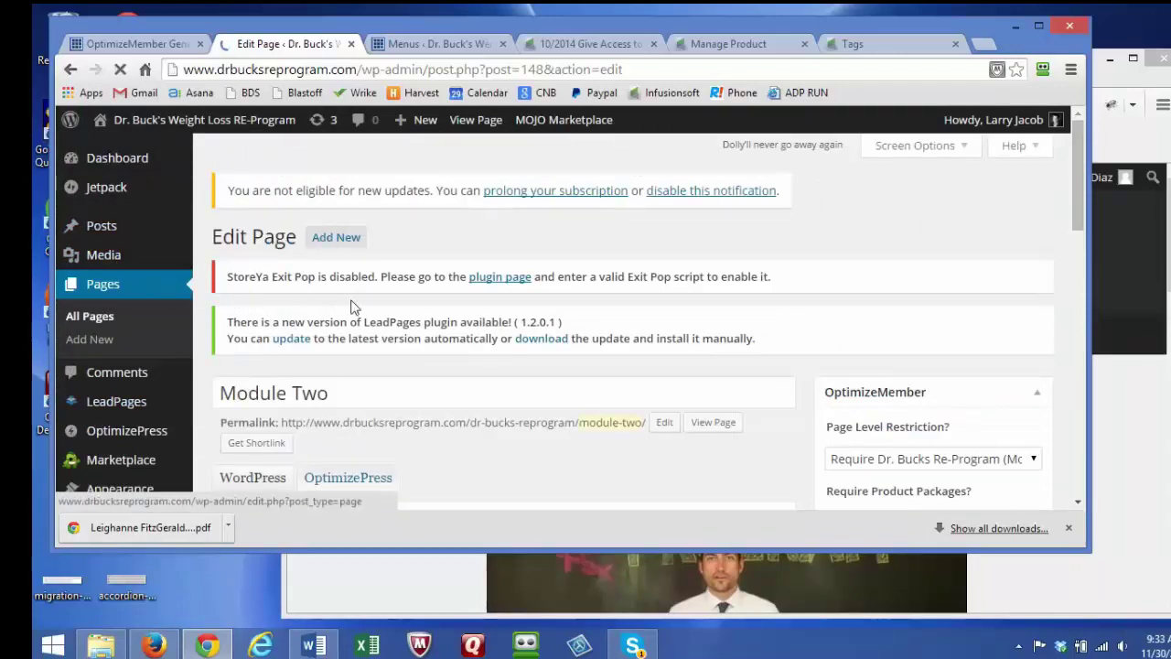
pyautogui.scroll(-5, 391, 428)
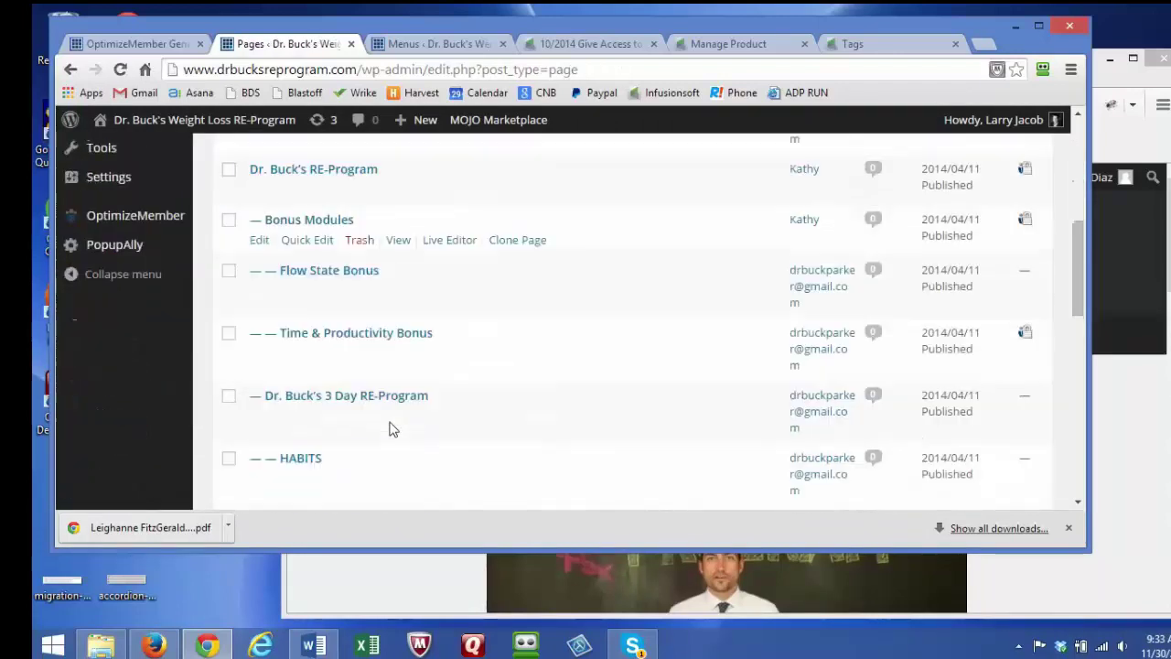
pyautogui.scroll(-4, 391, 428)
pyautogui.scroll(-3, 392, 428)
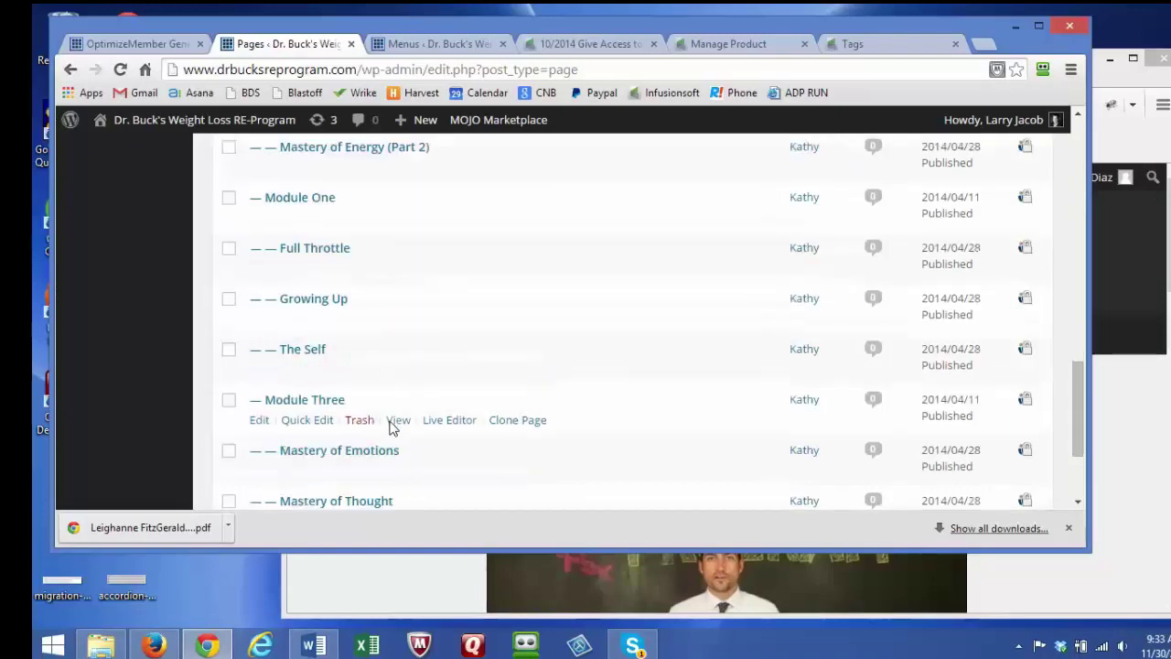
pyautogui.click(336, 406)
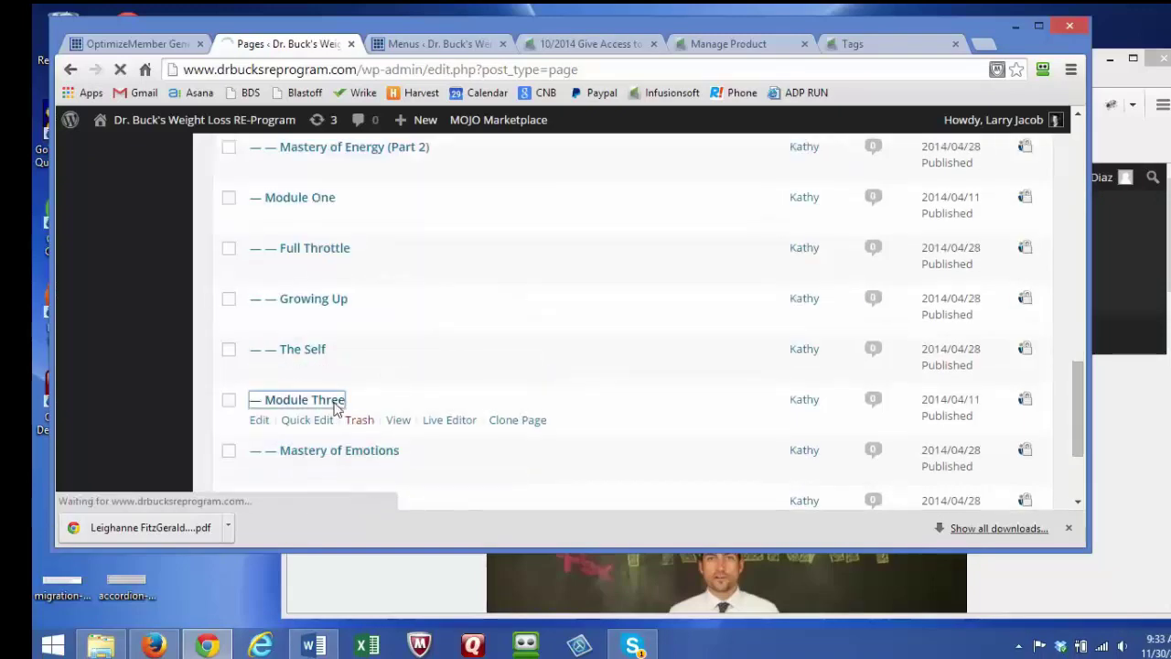
# Step: Review the Module Three page's membership page restrictions in the Live Editor, and exit without updating
pyautogui.scroll(-3, 388, 404)
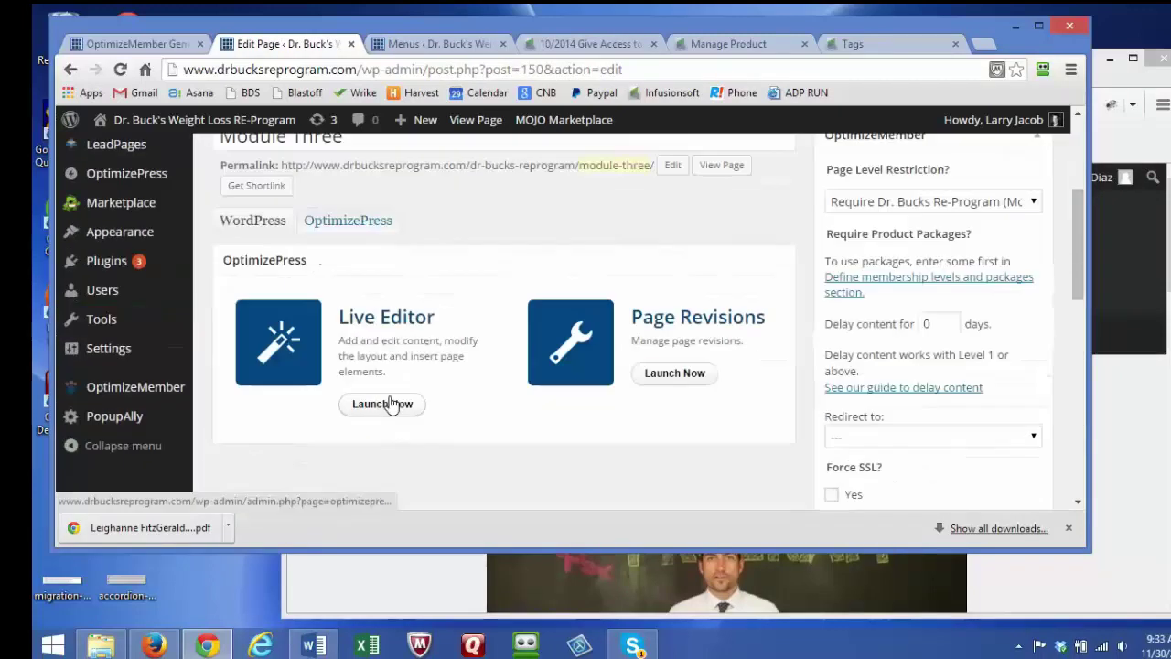
pyautogui.click(390, 405)
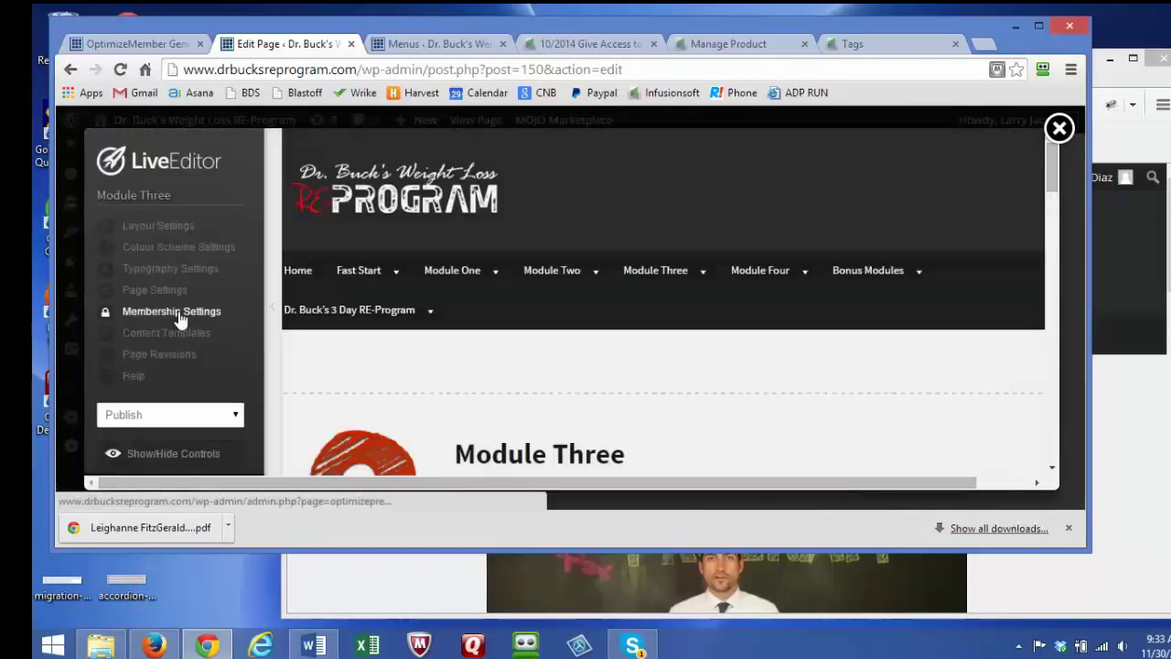
pyautogui.click(185, 313)
pyautogui.click(463, 286)
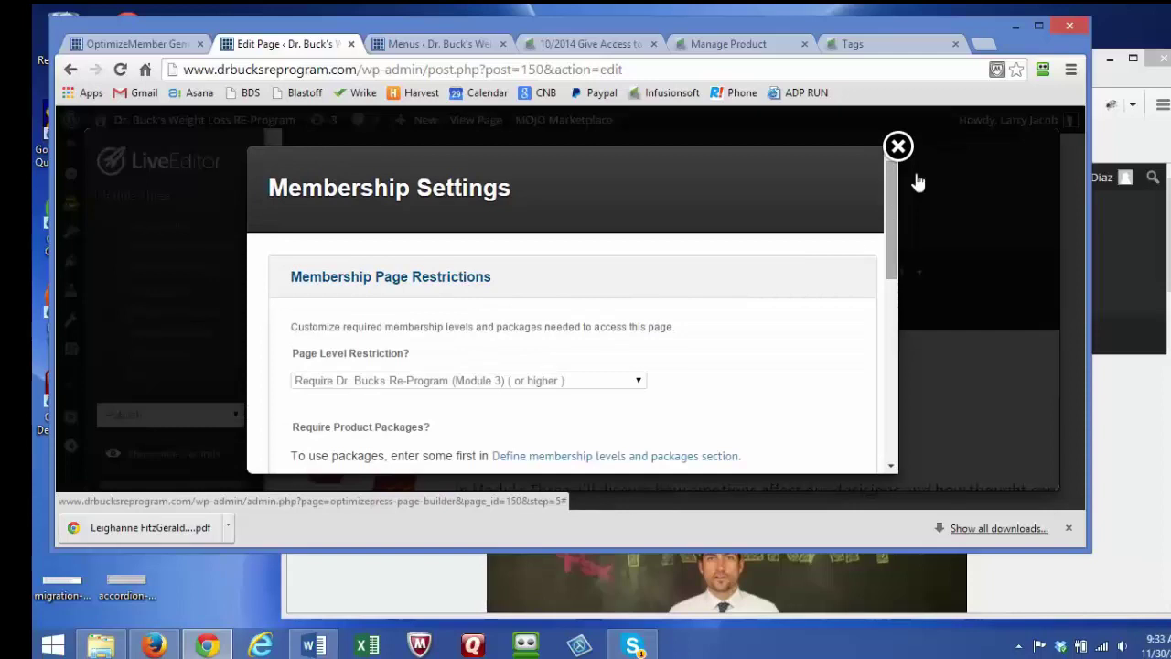
pyautogui.click(898, 148)
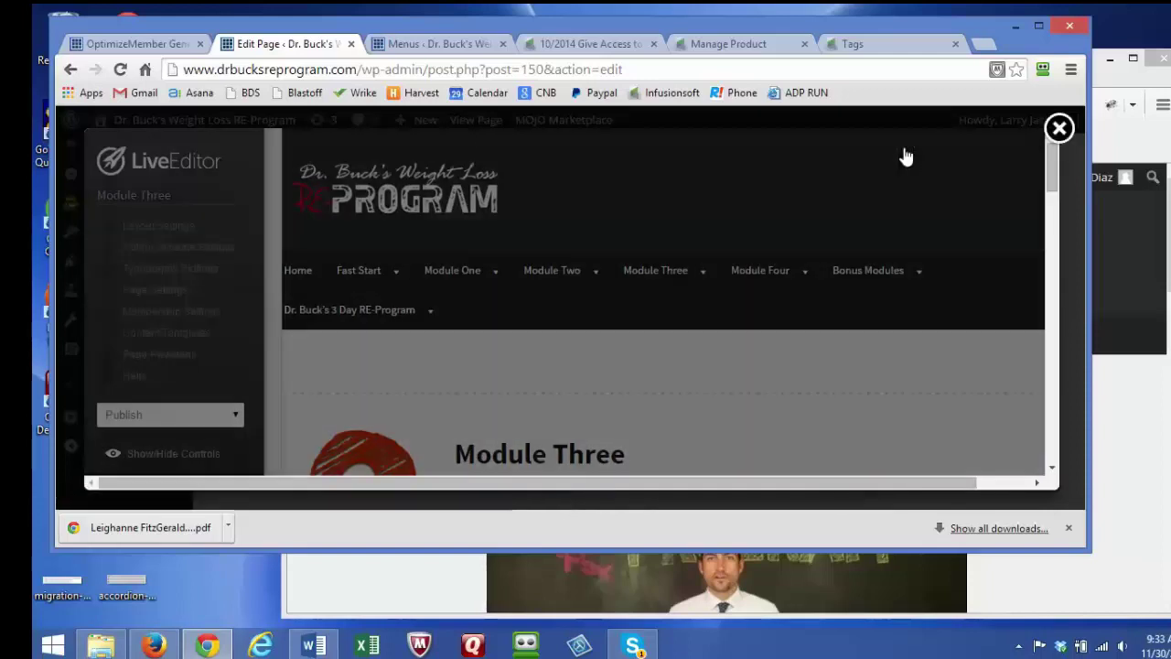
pyautogui.click(1058, 129)
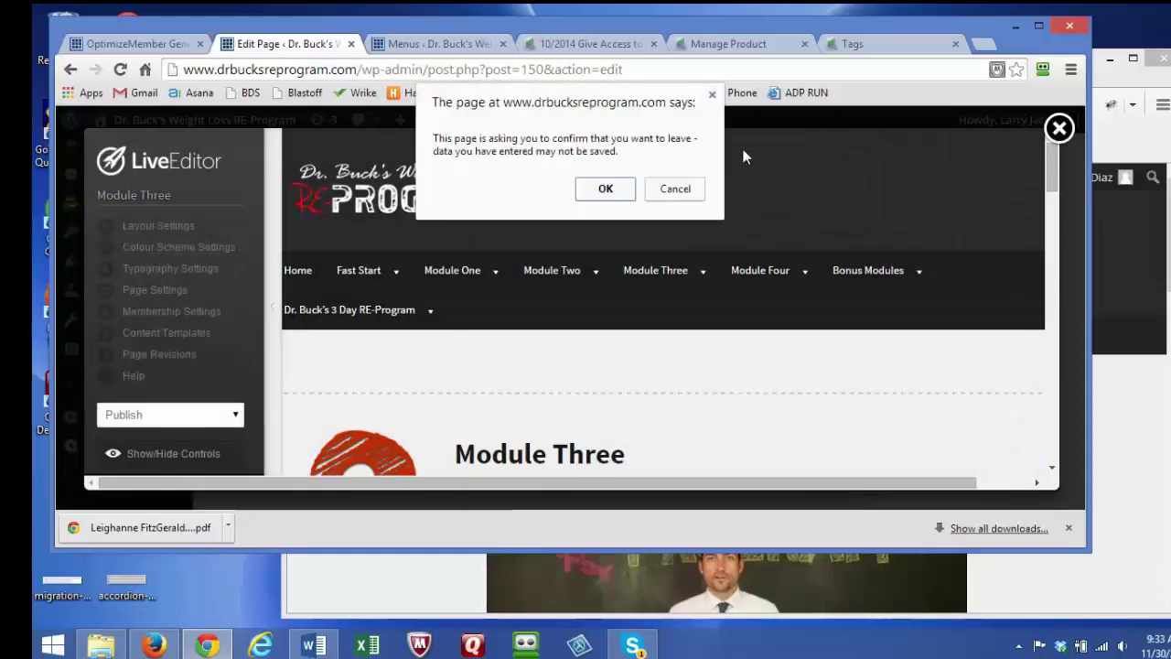
pyautogui.click(606, 188)
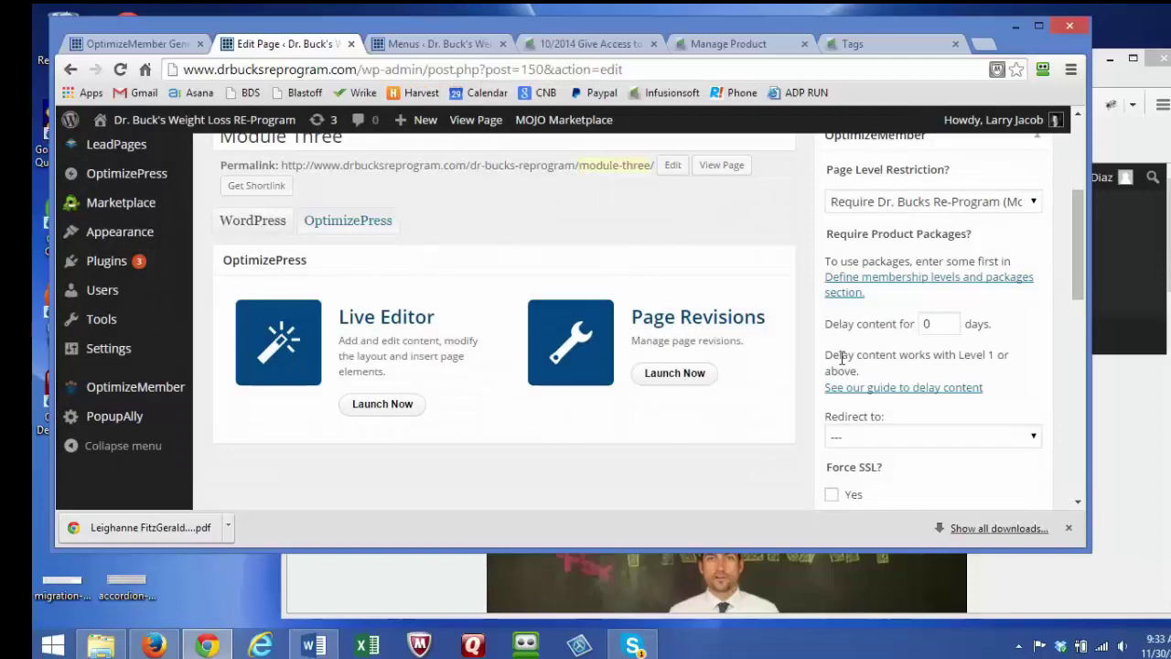
# Step: Check the Fast Start menu items on the member site in Firefox, and open the WordPress menu editor in Chrome
pyautogui.click(1116, 509)
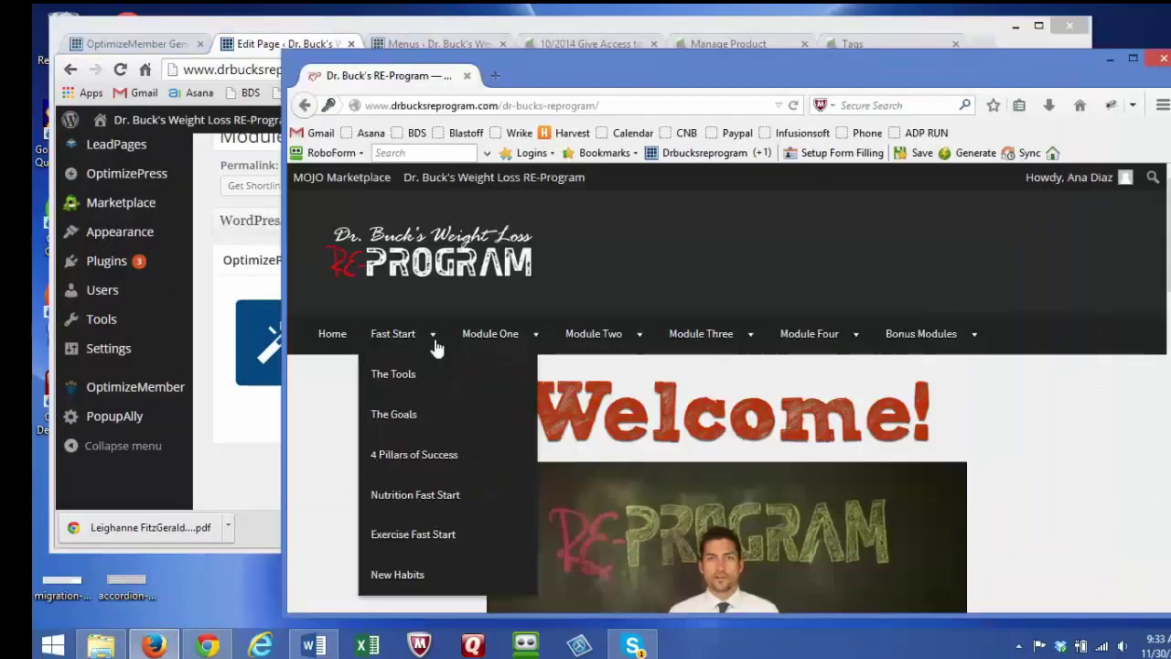
pyautogui.click(222, 426)
pyautogui.moveTo(124, 232)
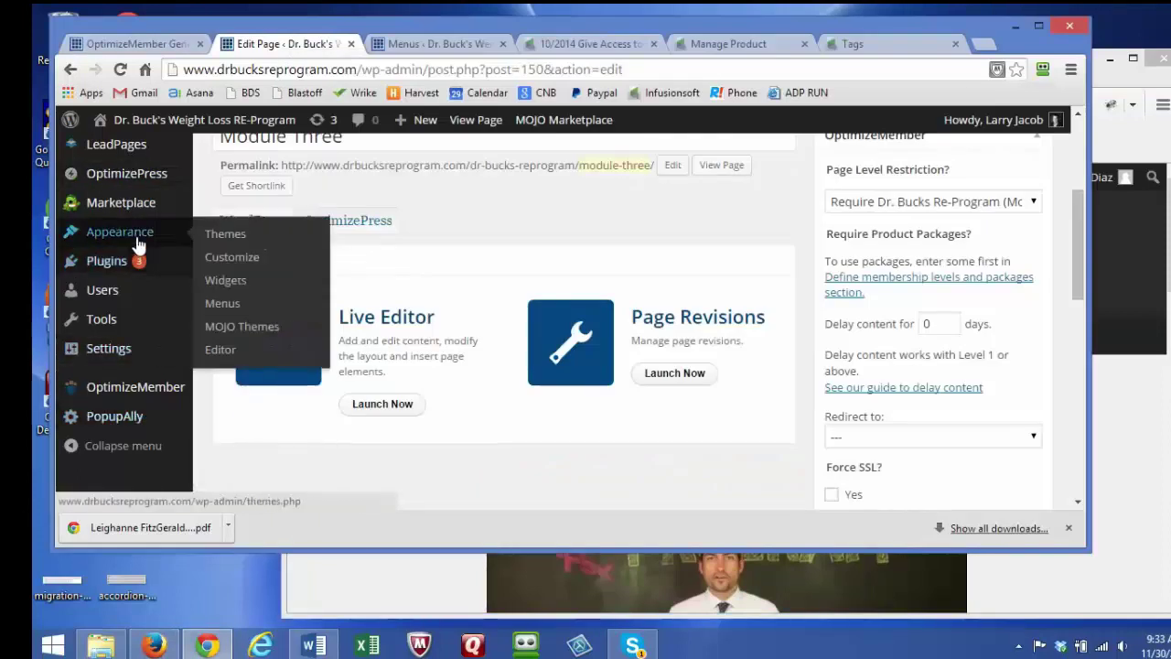
pyautogui.click(222, 304)
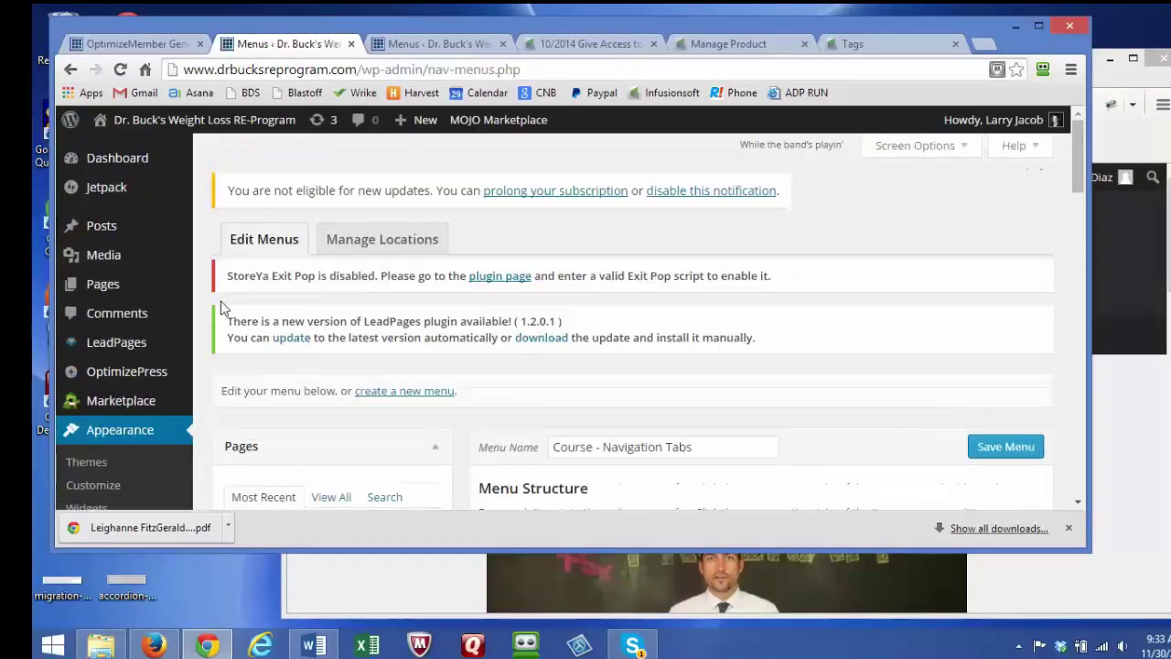
# Step: Review the module structure of the Course - Navigation Tabs menu, including the settings of the Full Throttle sub item under Module One
pyautogui.scroll(-3, 505, 402)
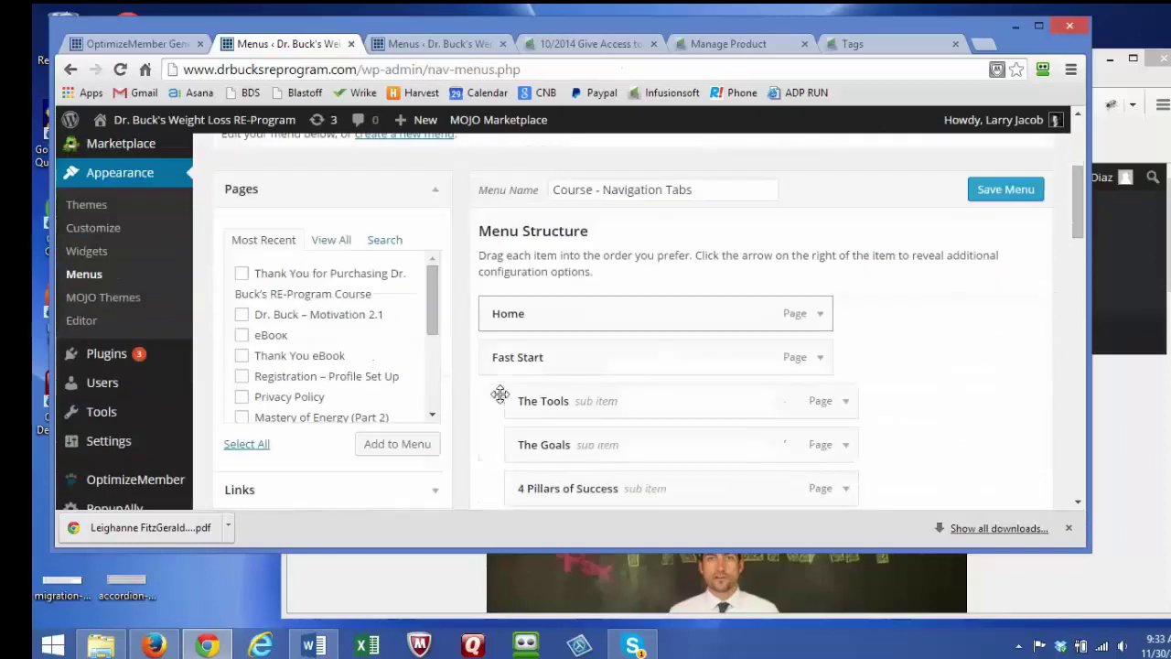
pyautogui.scroll(-4, 505, 357)
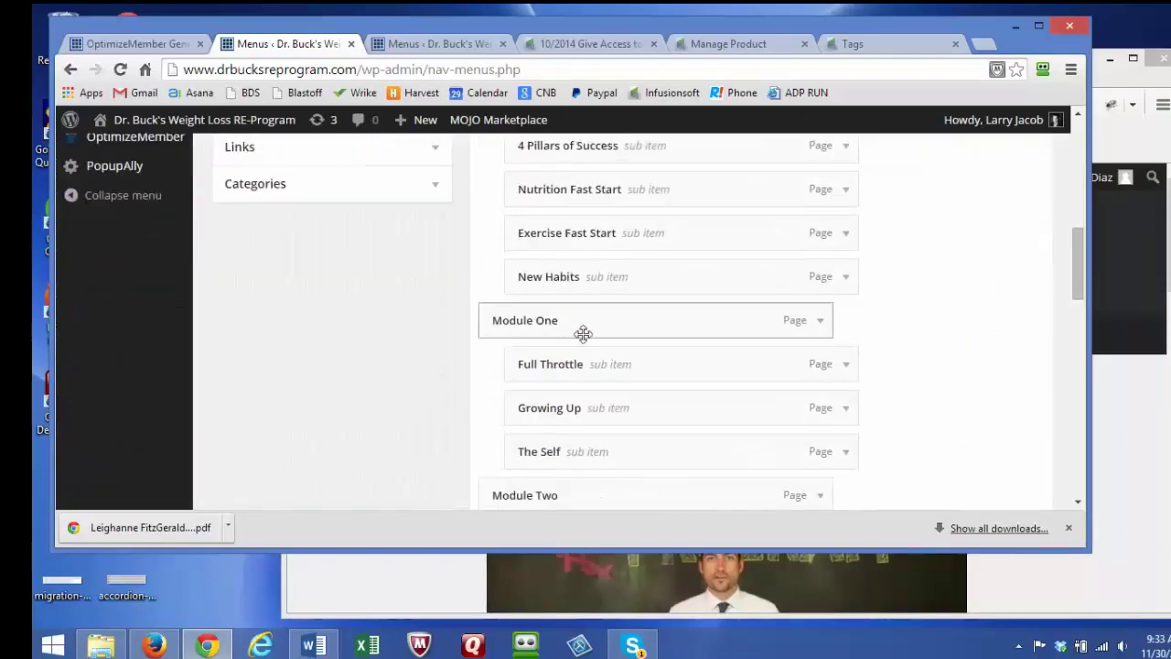
pyautogui.click(845, 364)
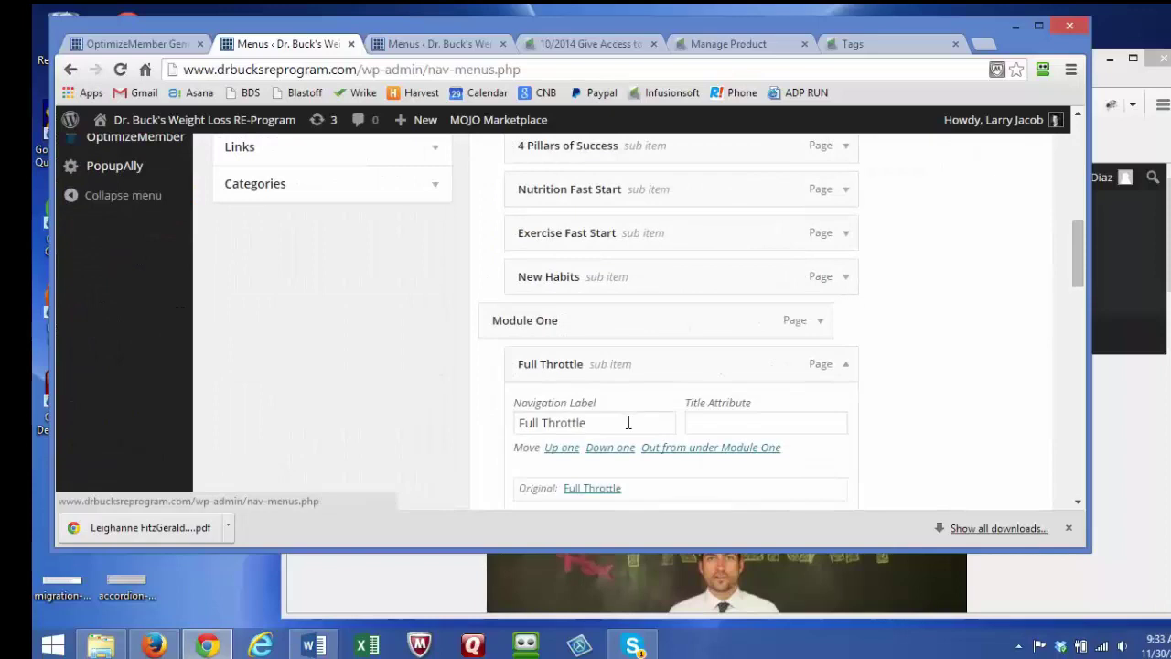
pyautogui.scroll(-1, 629, 421)
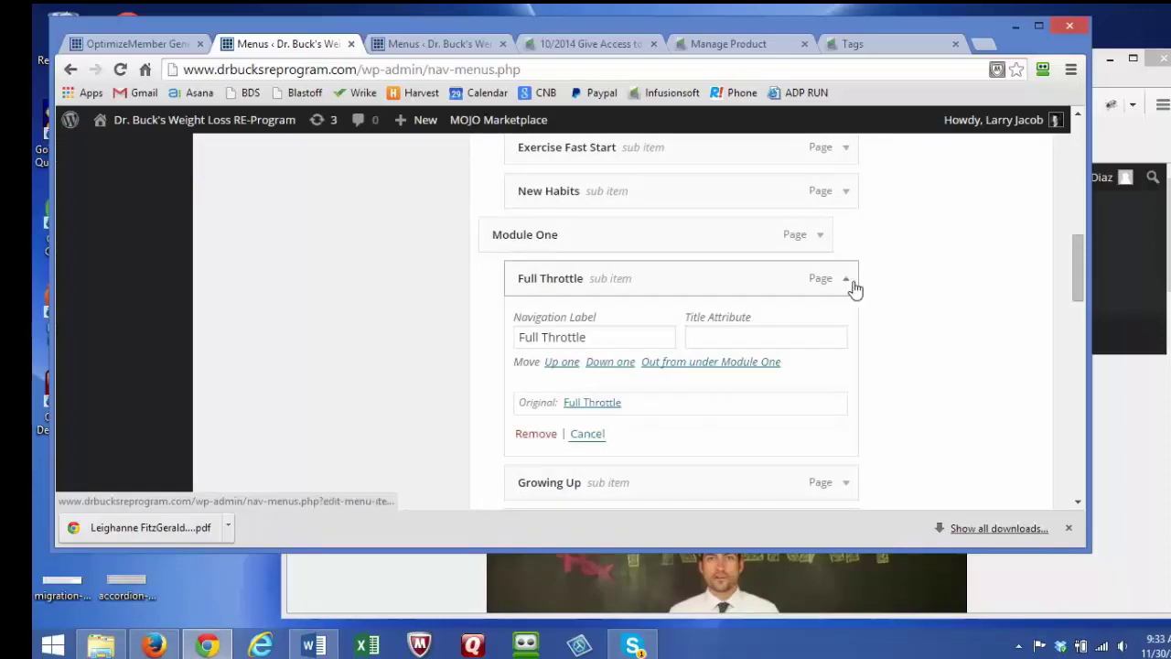
pyautogui.click(814, 278)
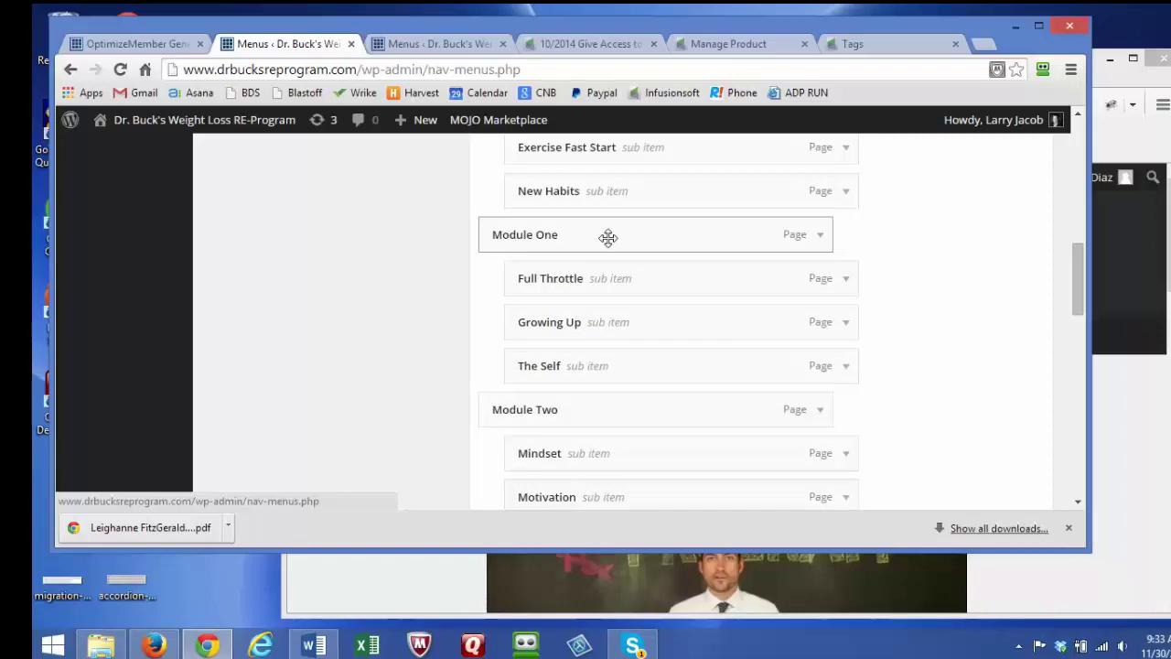
pyautogui.scroll(-2, 598, 405)
pyautogui.scroll(3, 598, 404)
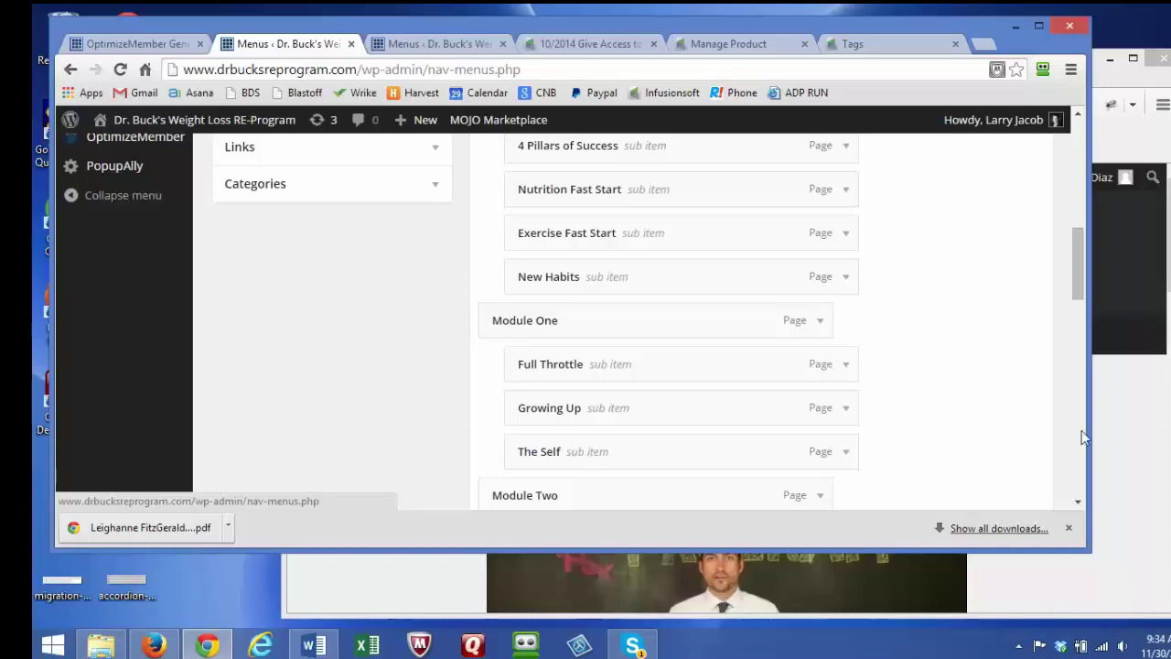
# Step: Switch to the member site in Firefox and check the submenus of Module Three, Module Four and Bonus Modules
pyautogui.click(1129, 451)
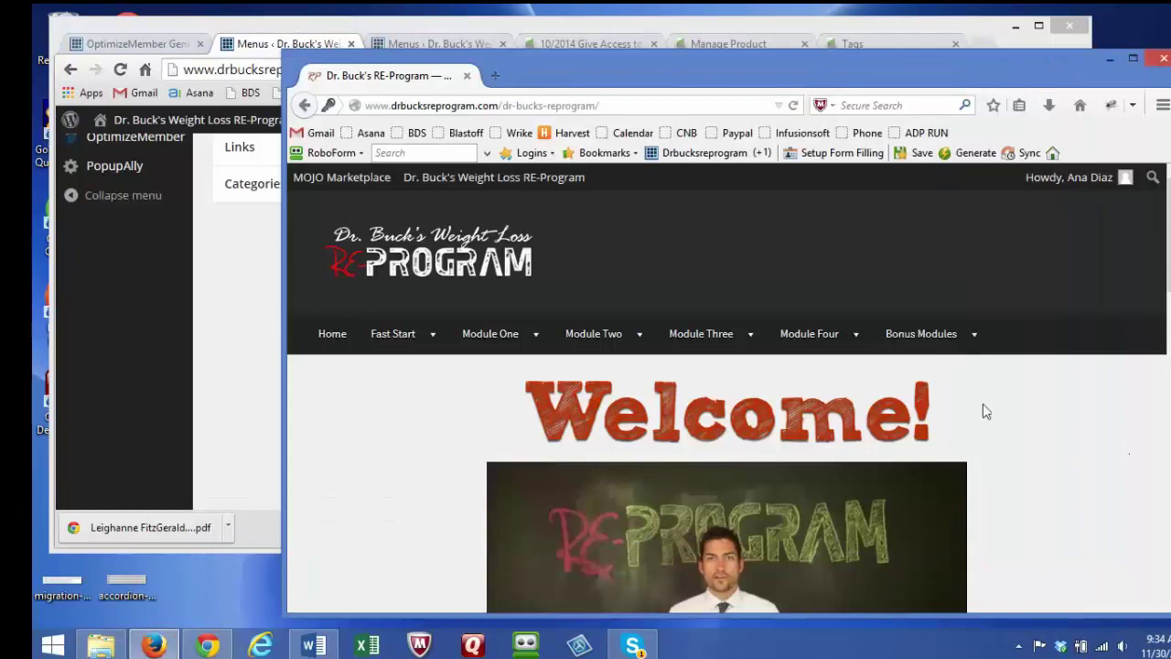
pyautogui.moveTo(711, 333)
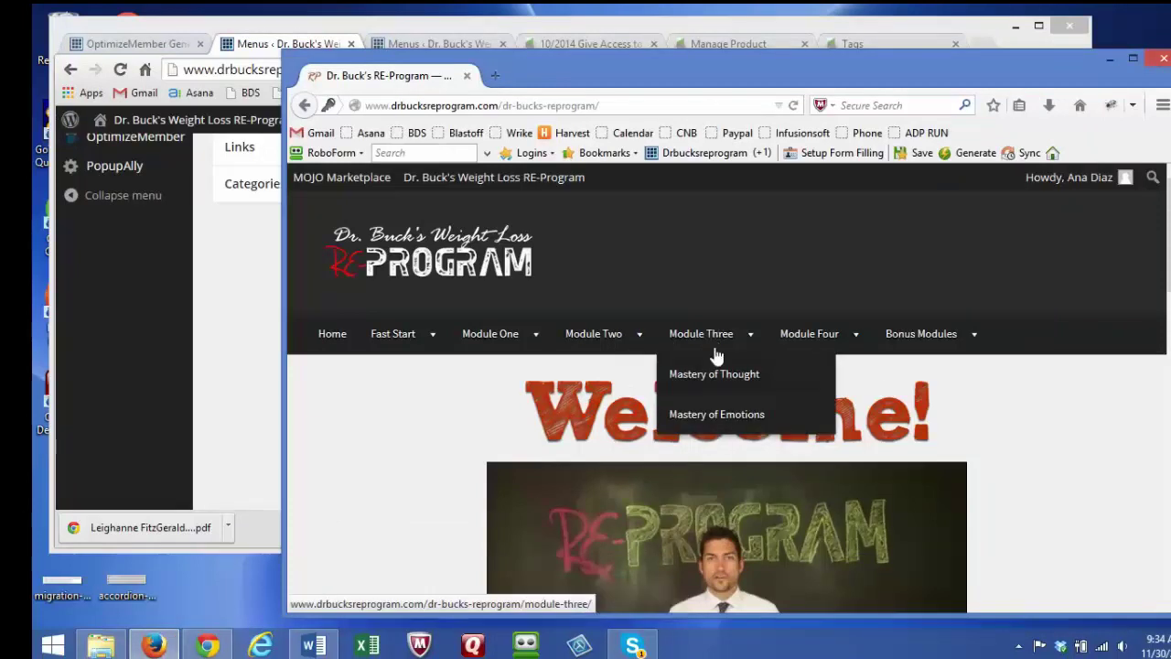
pyautogui.moveTo(814, 350)
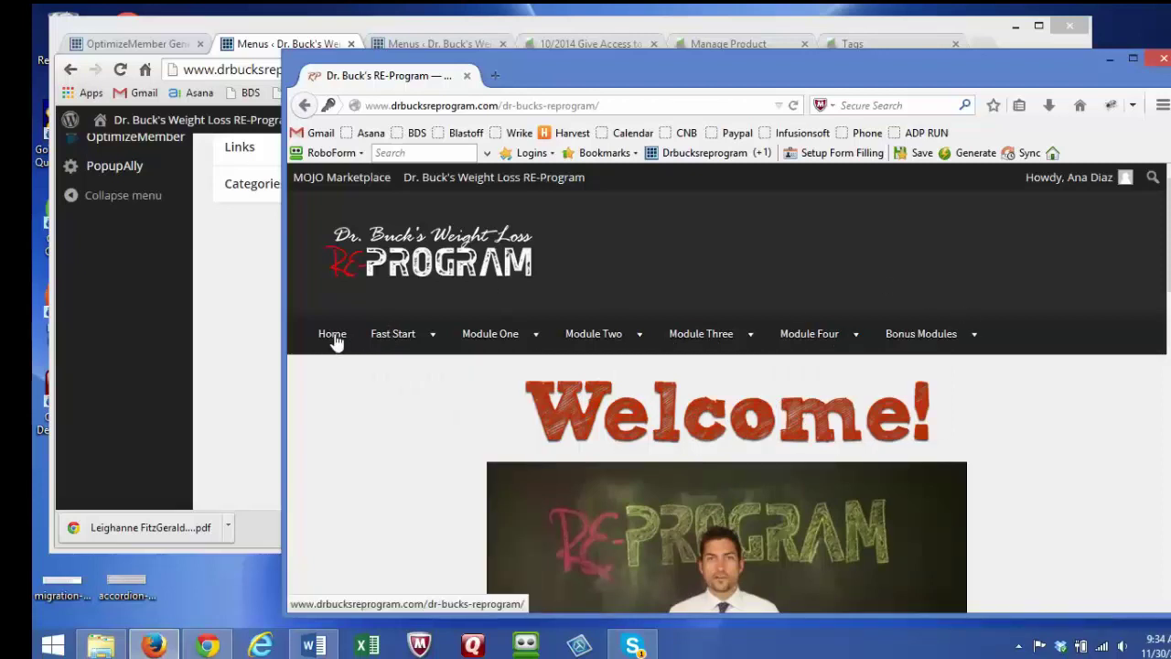
pyautogui.moveTo(474, 349)
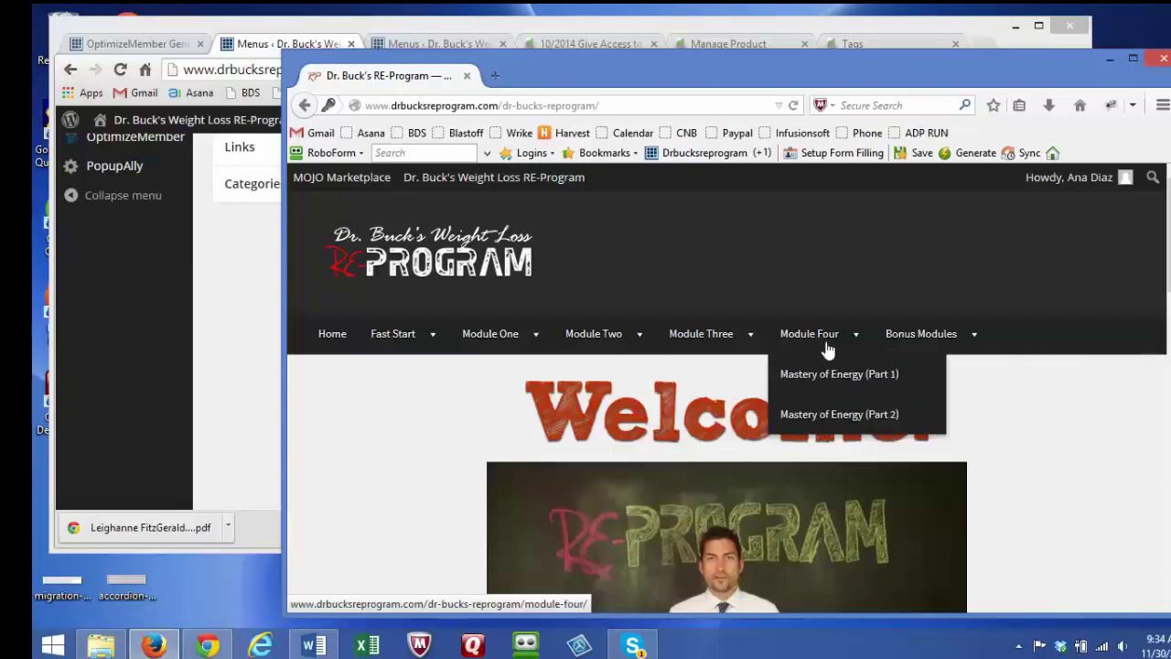
pyautogui.moveTo(935, 344)
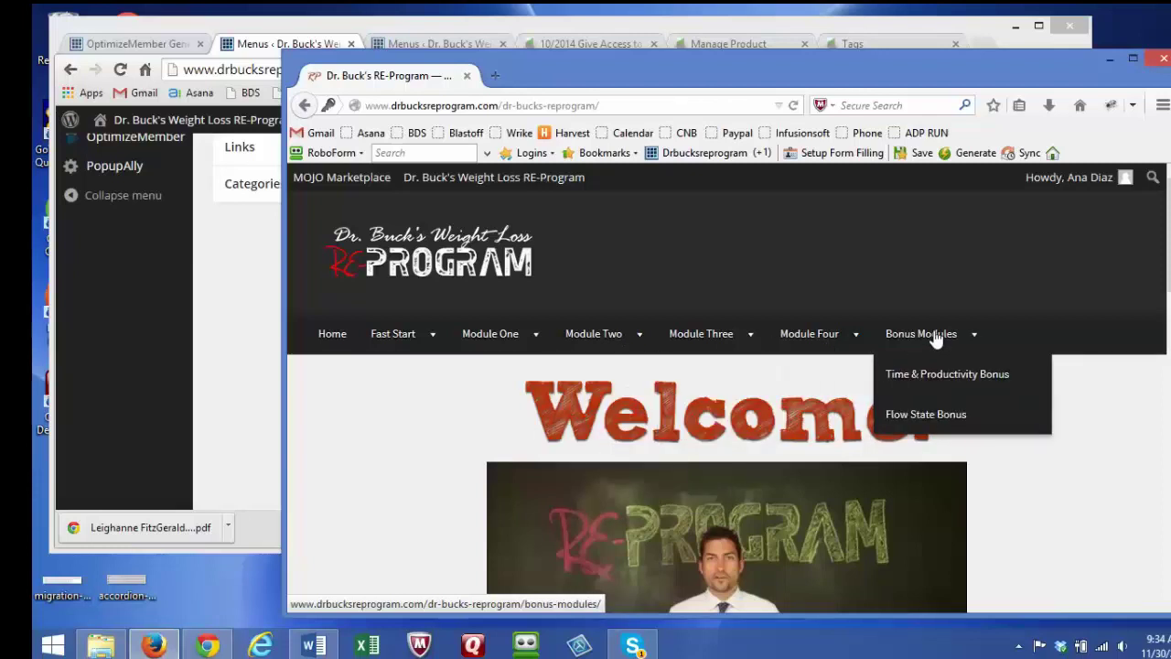
# Step: Switch to the Infusionsoft campaign for giving Re-Program access in Chrome and open its Tag and Give Access sequence
pyautogui.click(251, 340)
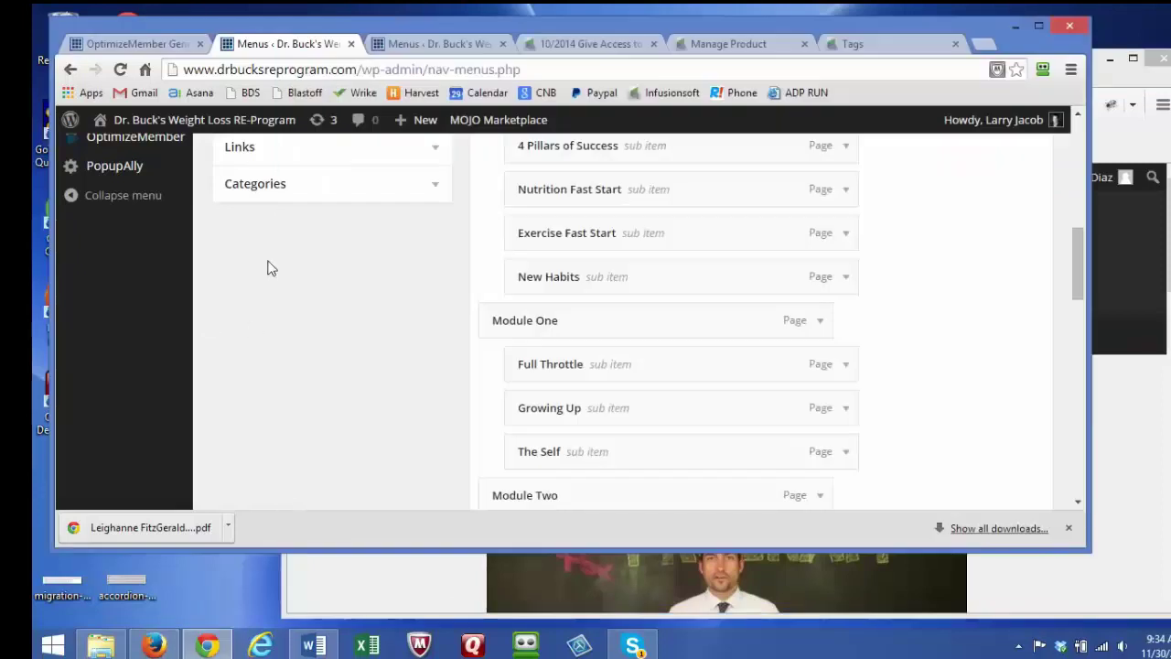
pyautogui.click(602, 43)
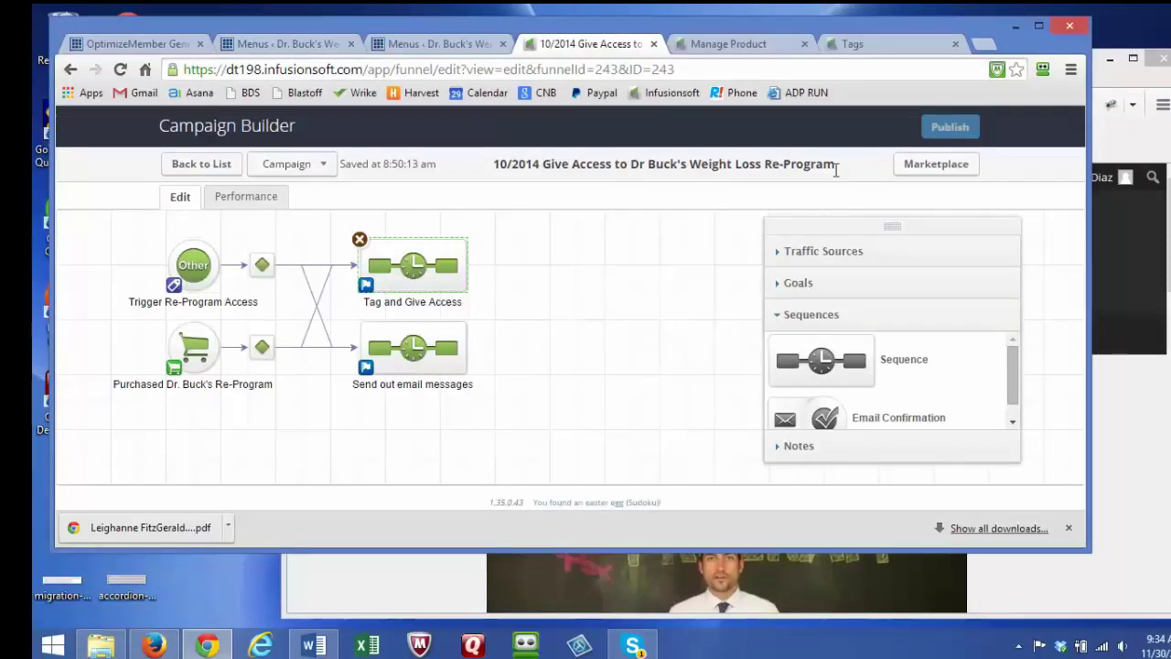
pyautogui.moveTo(843, 170); pyautogui.dragTo(638, 165)
pyautogui.click(639, 217)
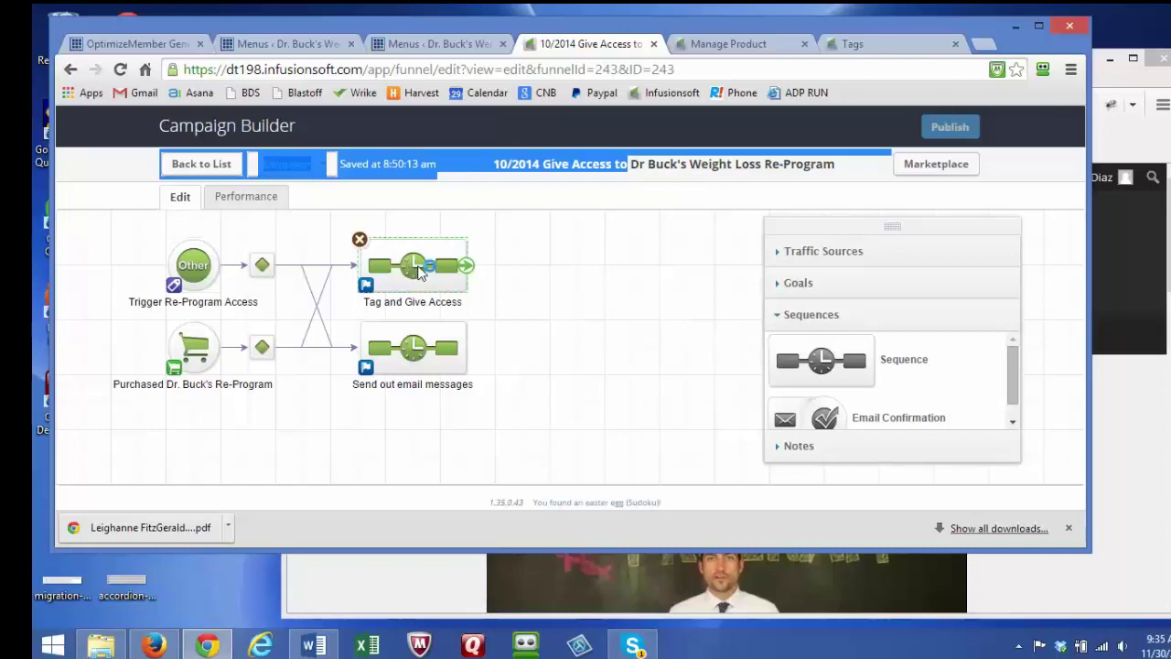
pyautogui.doubleClick(416, 264)
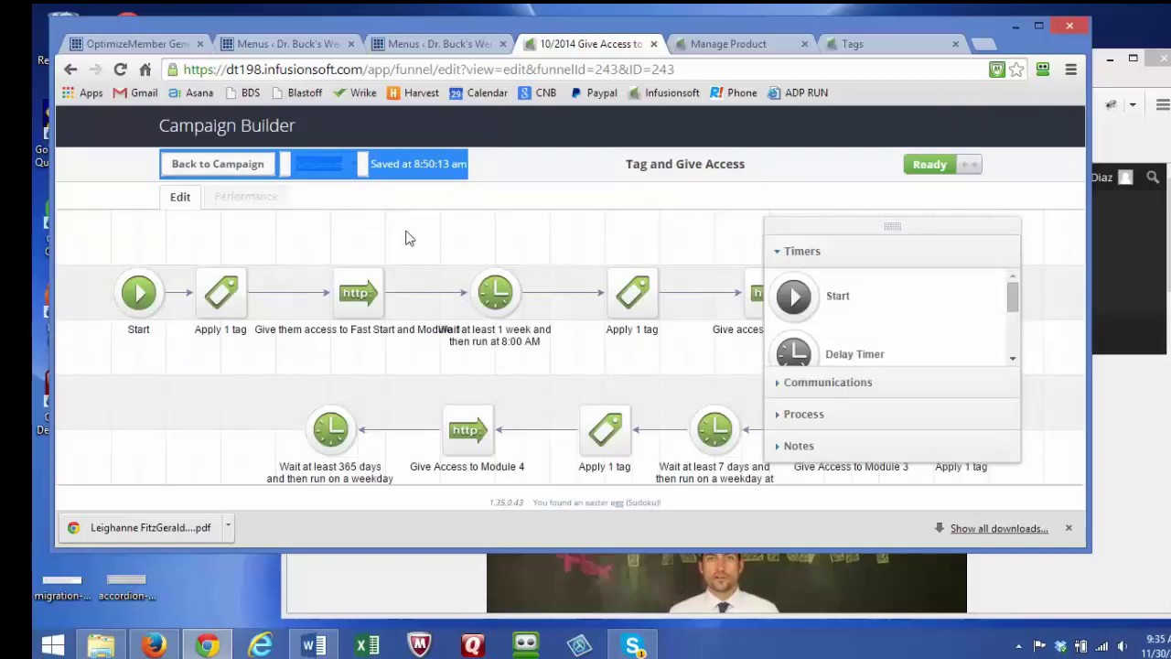
# Step: Inspect the first tag's configuration without saving, and switch the tool palette to Notes and move it clear of the sequence
pyautogui.doubleClick(222, 292)
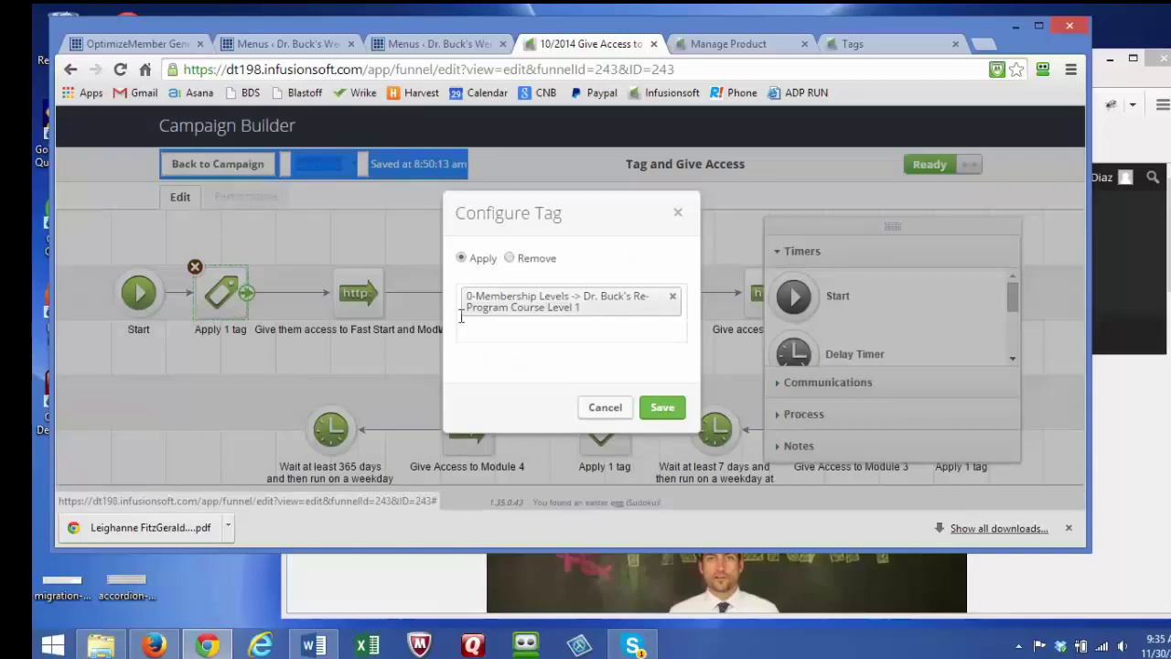
pyautogui.click(604, 411)
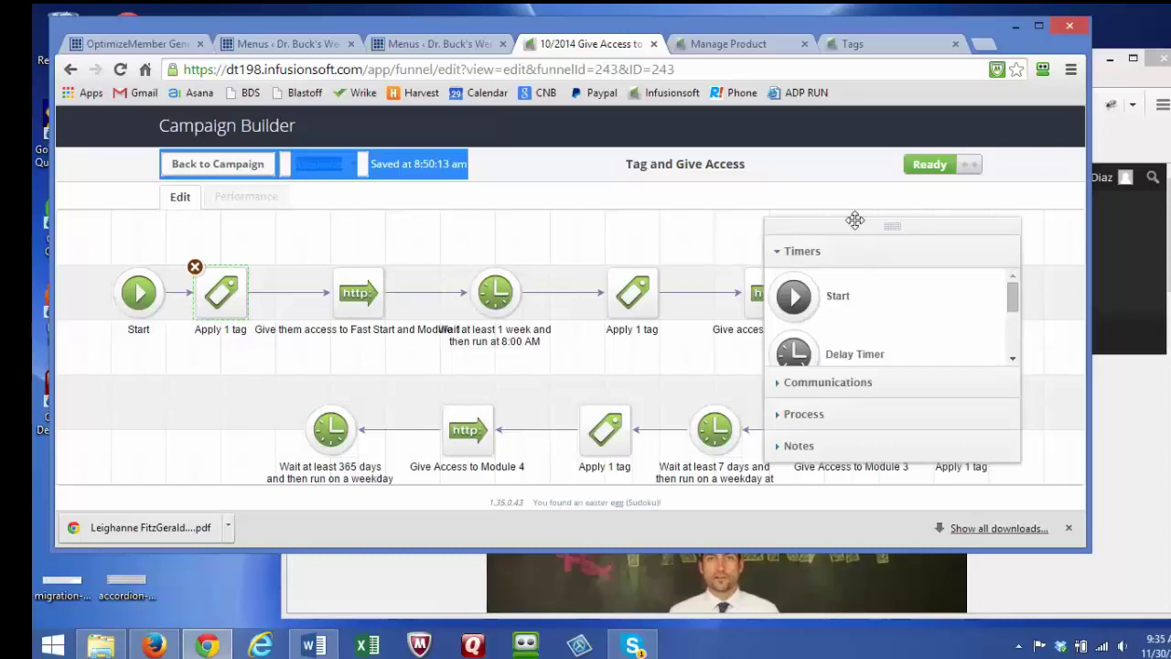
pyautogui.click(863, 447)
pyautogui.moveTo(860, 227); pyautogui.dragTo(925, 217)
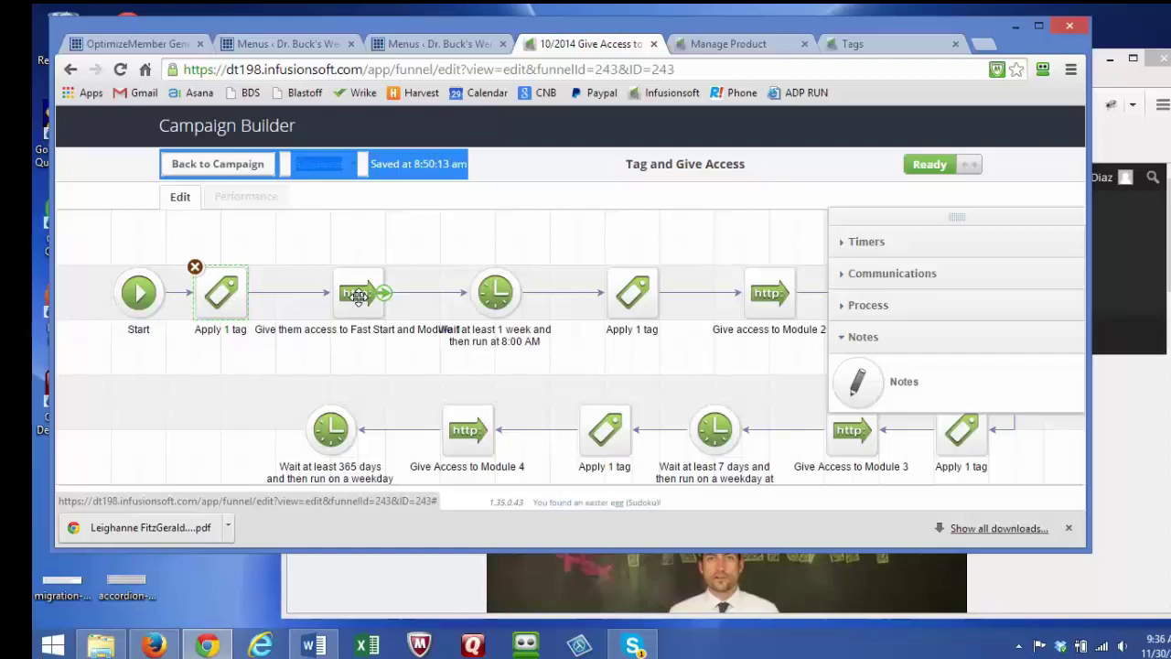
# Step: Open the HTTP post "Give them access to Fast Start and Module 1" and examine the domain and integration parts of its POST URL
pyautogui.doubleClick(356, 294)
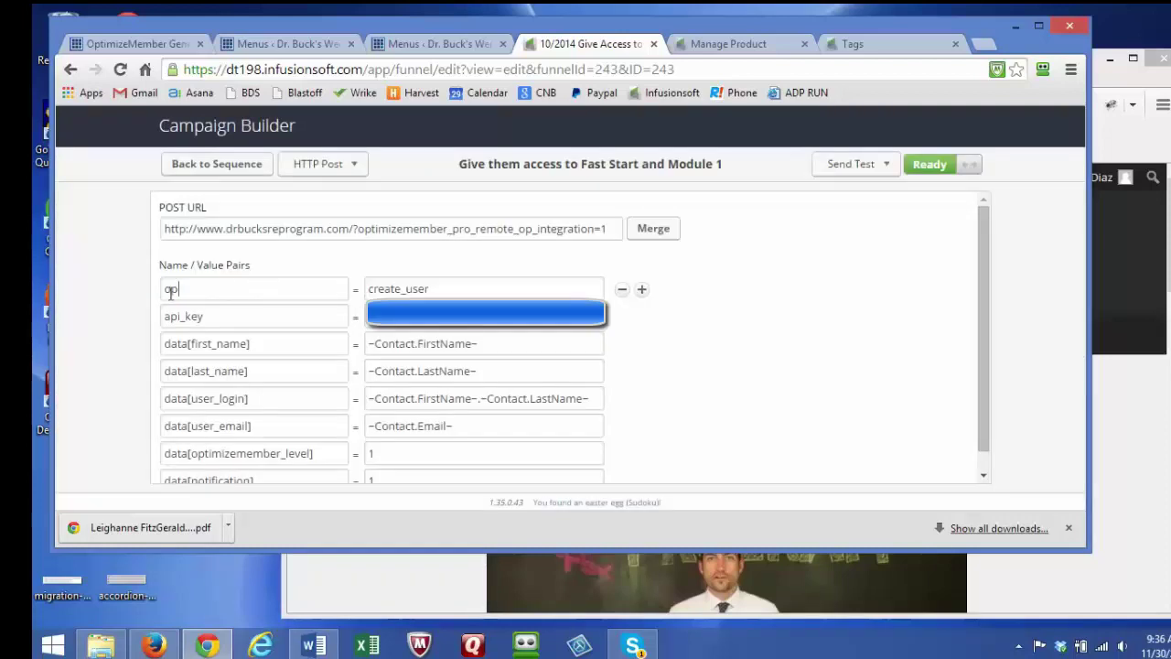
pyautogui.click(175, 228)
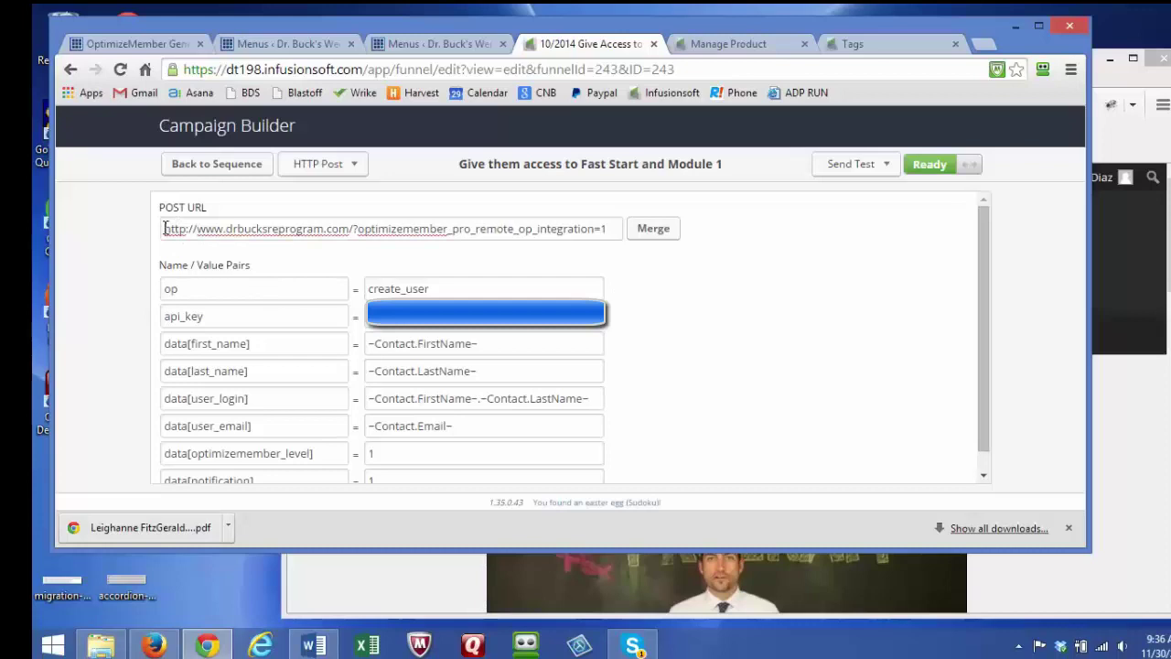
pyautogui.moveTo(165, 227); pyautogui.dragTo(351, 234)
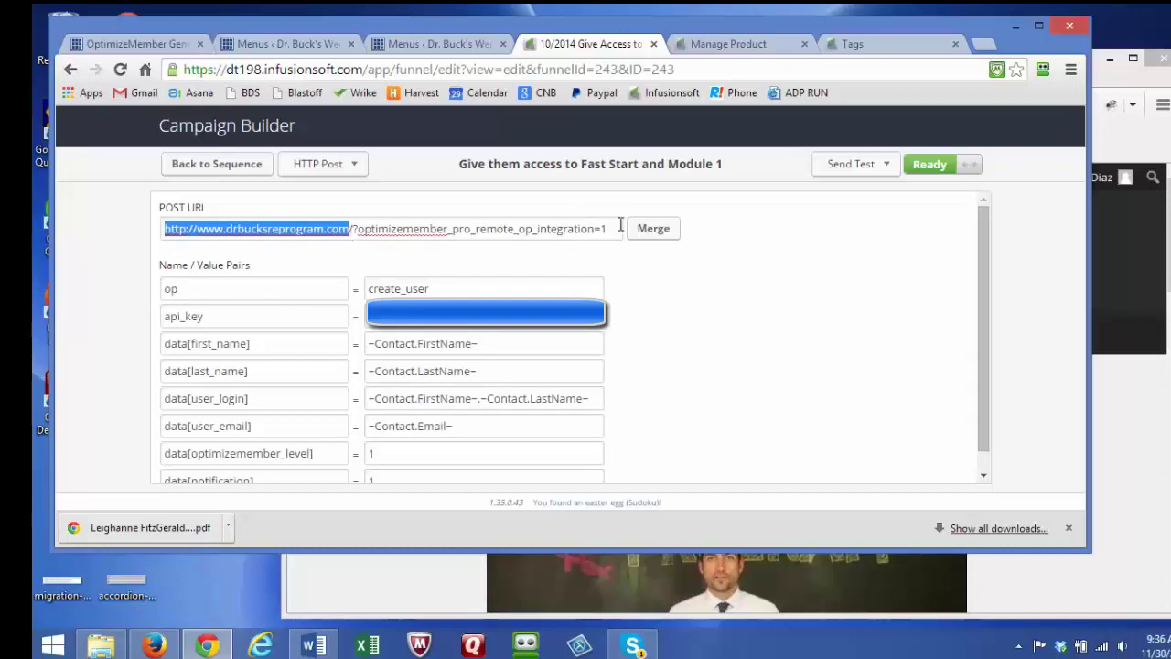
pyautogui.moveTo(611, 229); pyautogui.dragTo(357, 229)
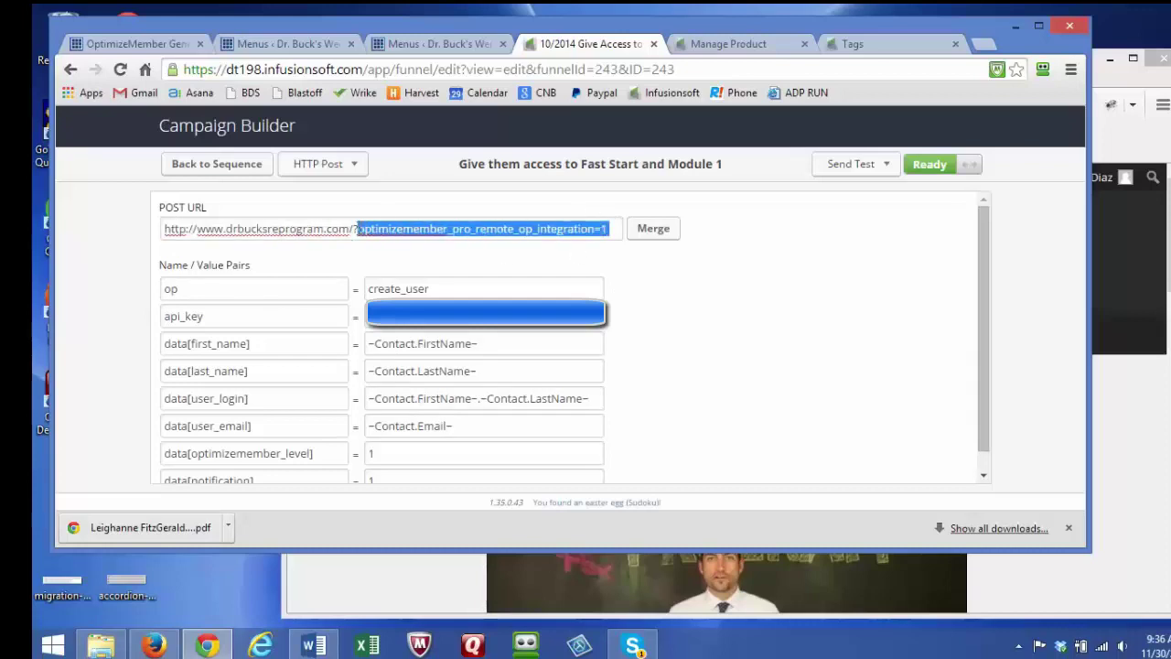
pyautogui.click(614, 229)
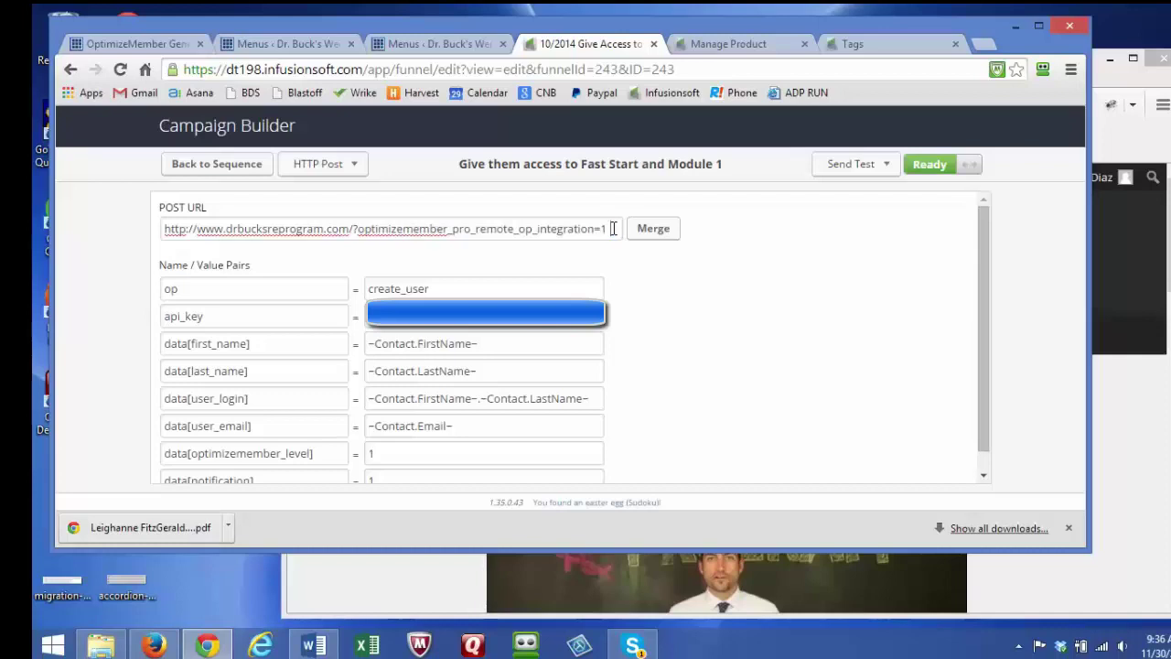
# Step: Examine the op and api_key name/value pairs of the HTTP post
pyautogui.moveTo(207, 289); pyautogui.dragTo(164, 289)
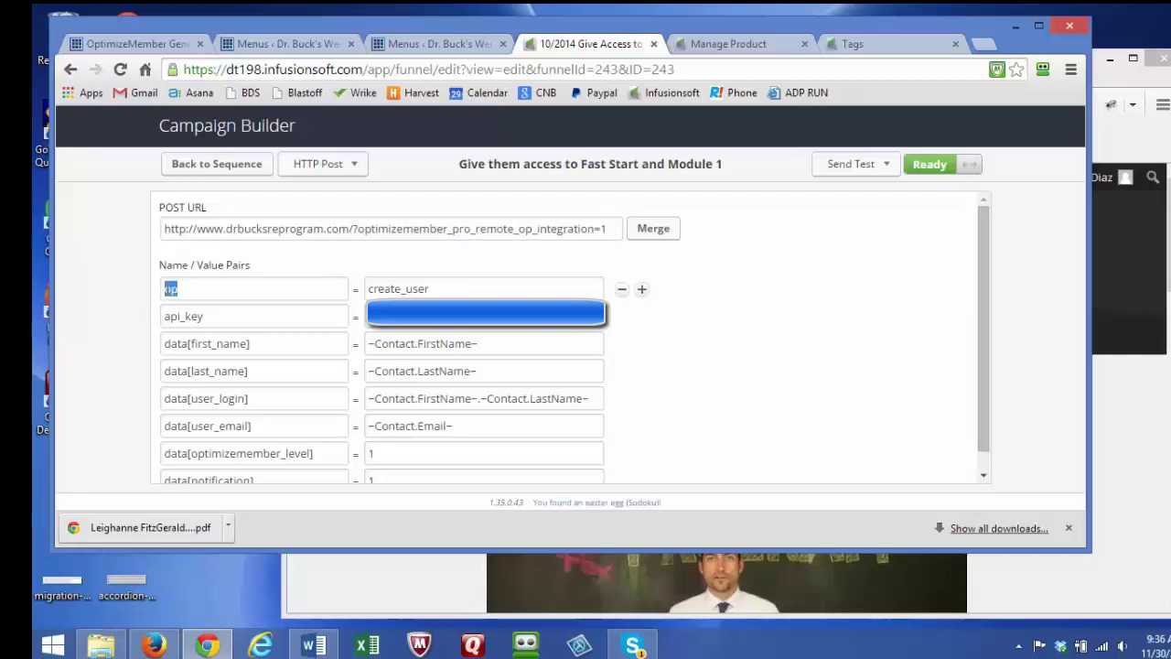
pyautogui.press('Tab')
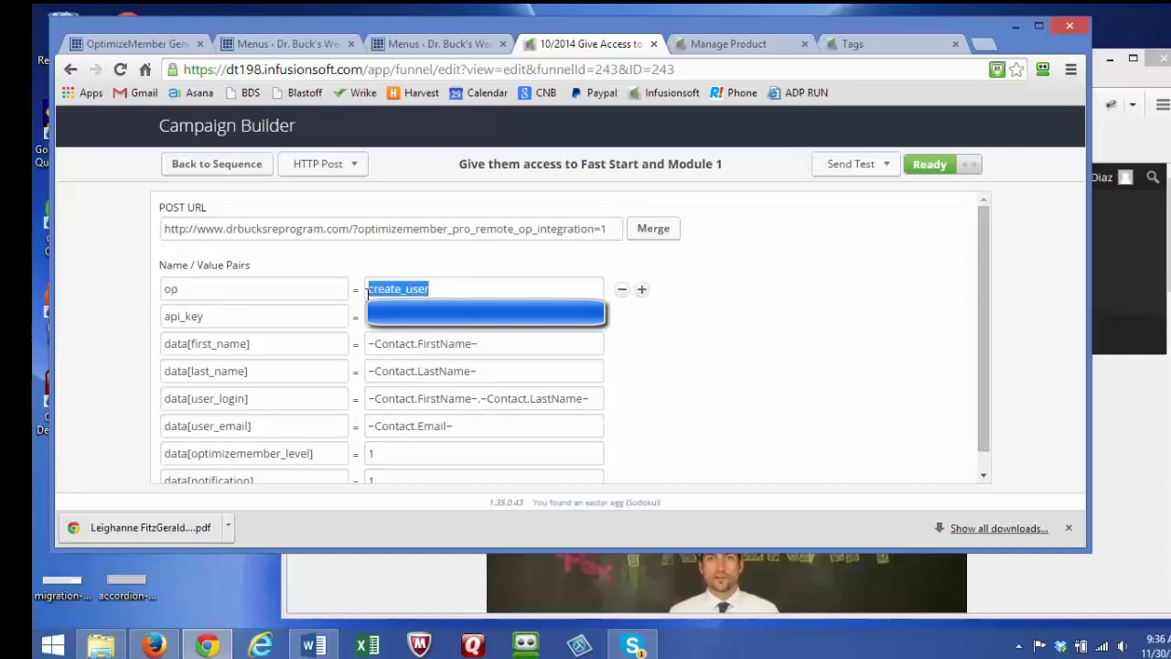
pyautogui.moveTo(203, 316); pyautogui.dragTo(164, 315)
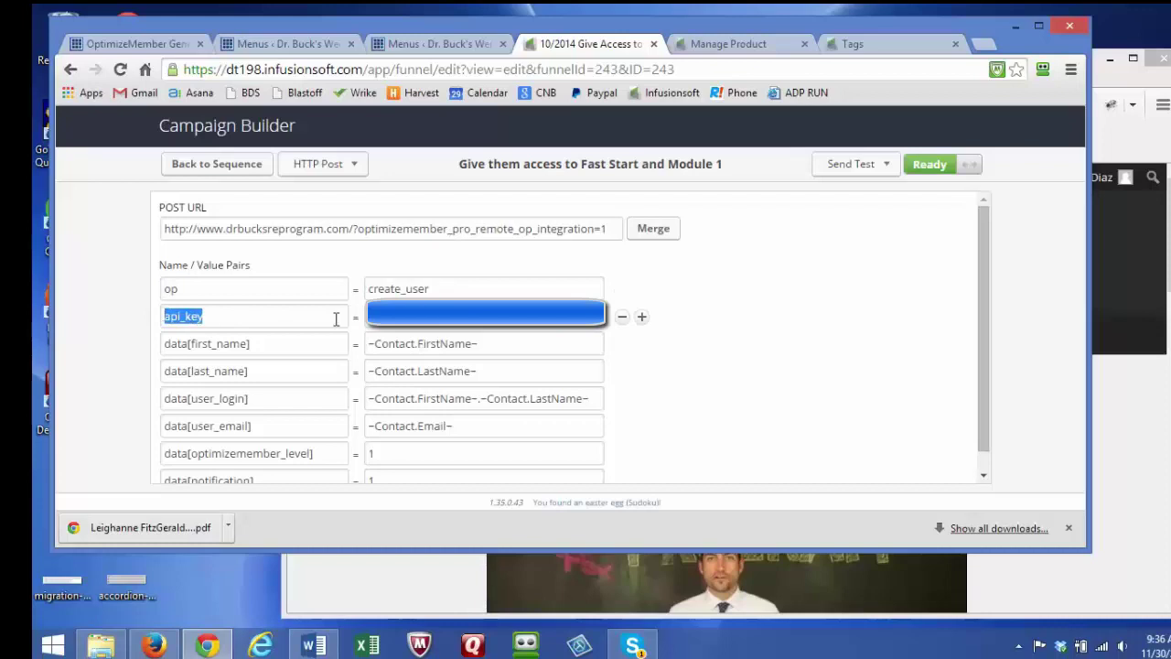
pyautogui.click(439, 316)
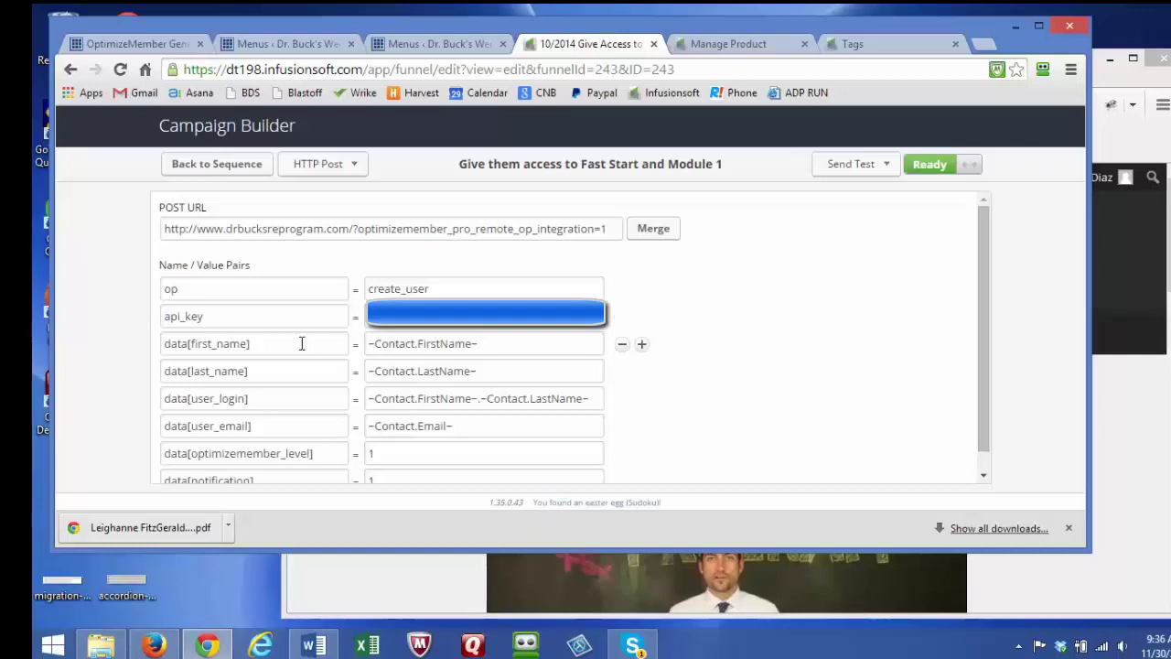
# Step: Examine the user_login, user_email, optimizemember_level and notification pairs of the HTTP post
pyautogui.click(285, 400)
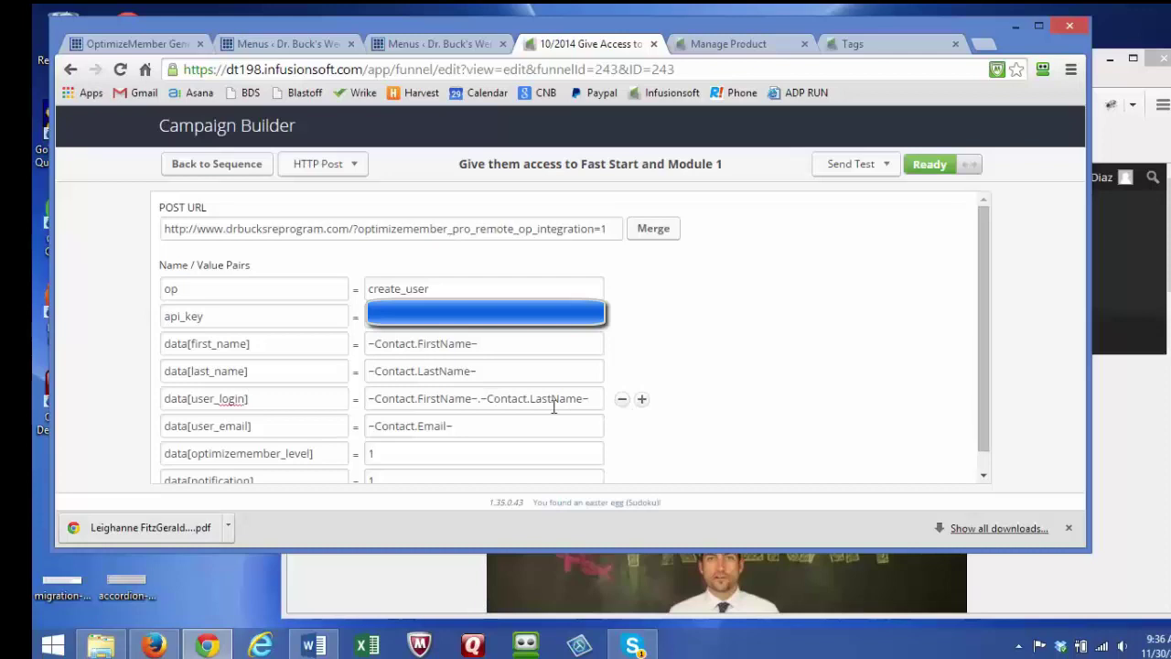
pyautogui.moveTo(455, 427); pyautogui.dragTo(356, 419)
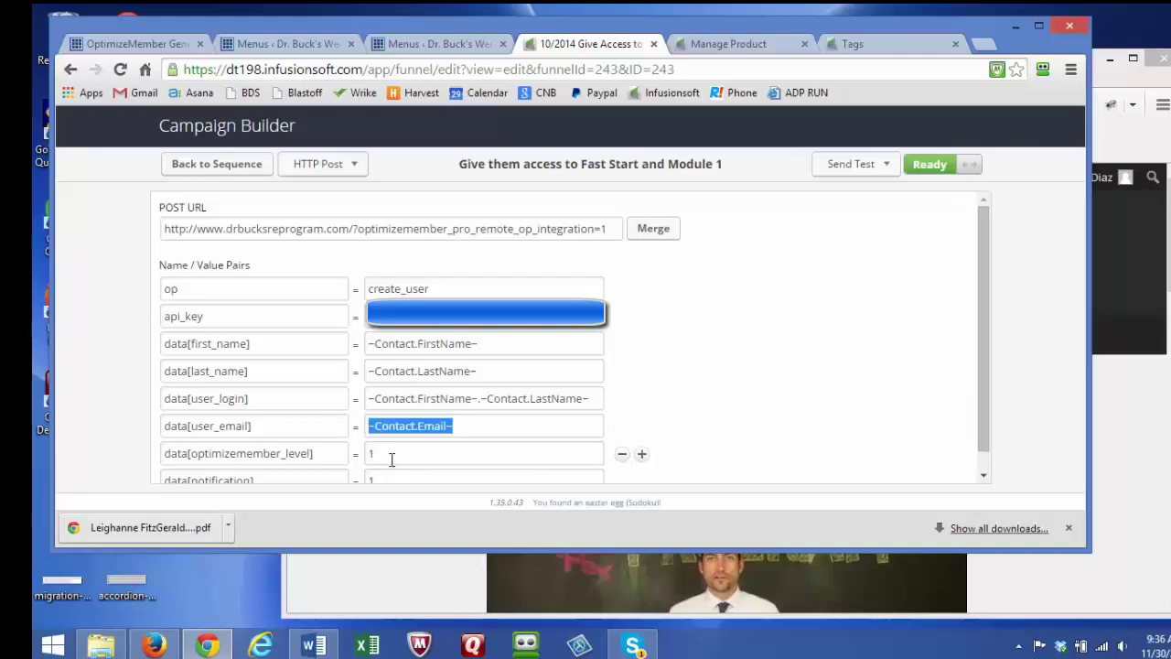
pyautogui.moveTo(391, 460); pyautogui.dragTo(371, 455)
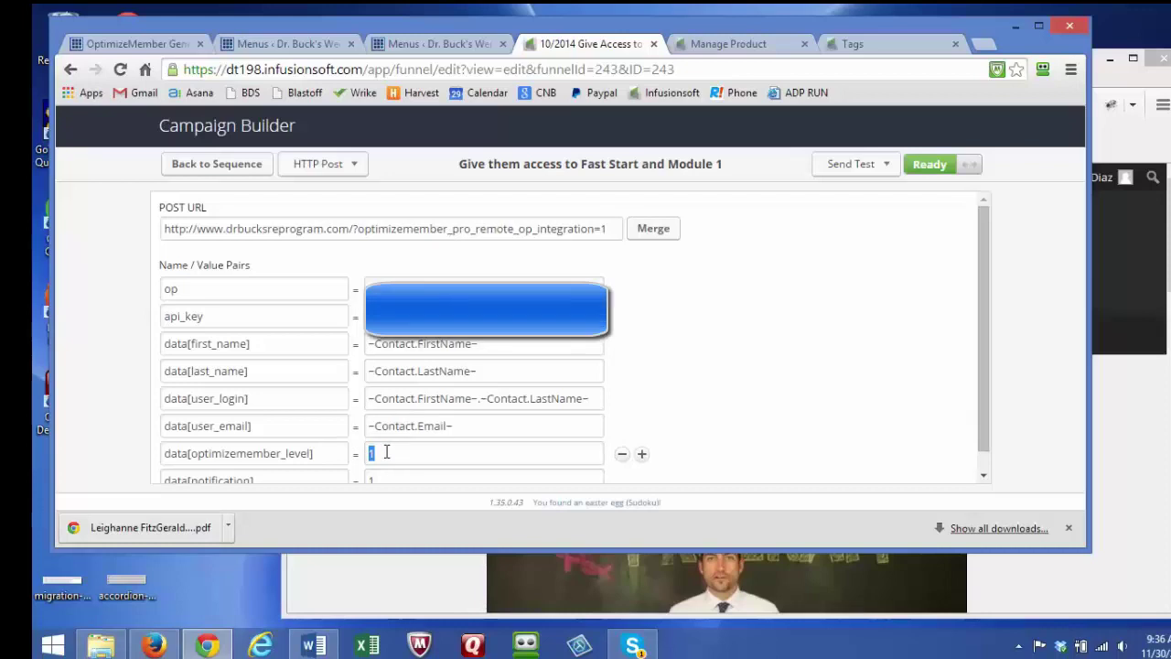
pyautogui.scroll(-1, 386, 451)
pyautogui.doubleClick(368, 460)
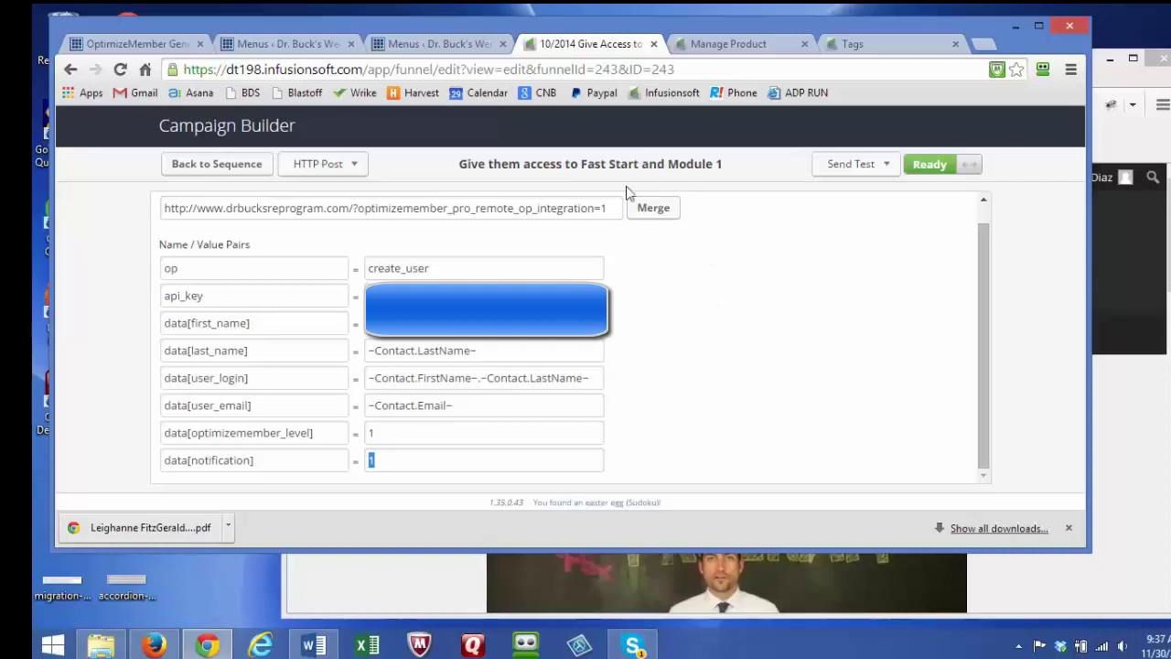
# Step: Open OptimizeMember's API / Scripting page in the WordPress admin and find the Pro API For Remote Operations section
pyautogui.click(158, 47)
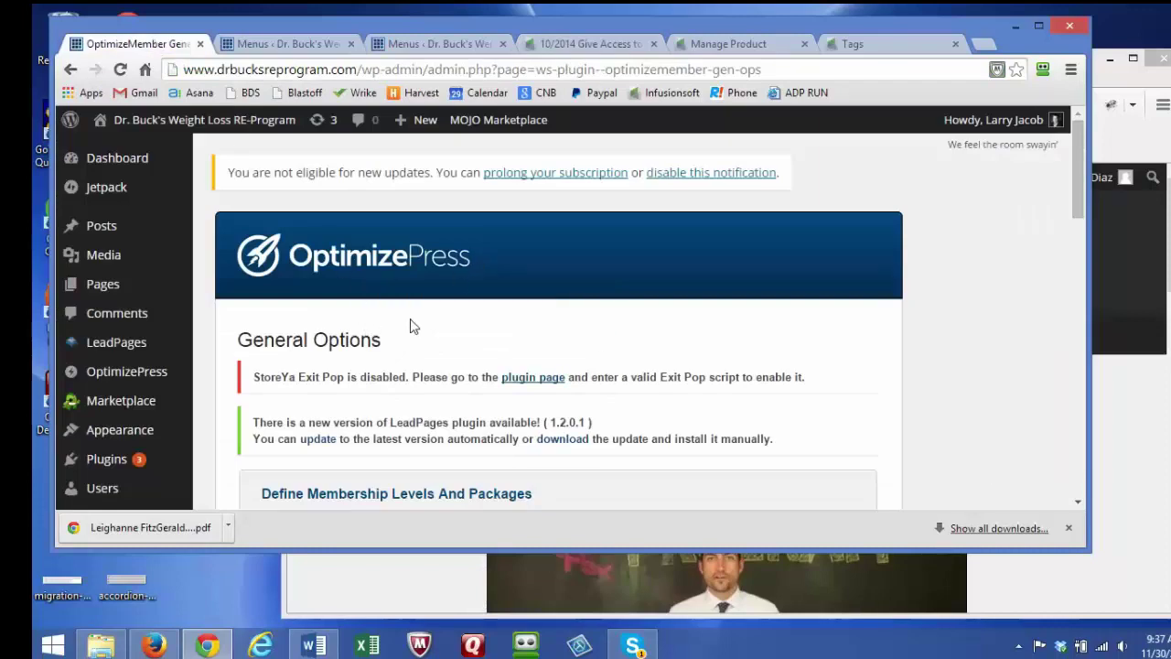
pyautogui.scroll(-2, 558, 325)
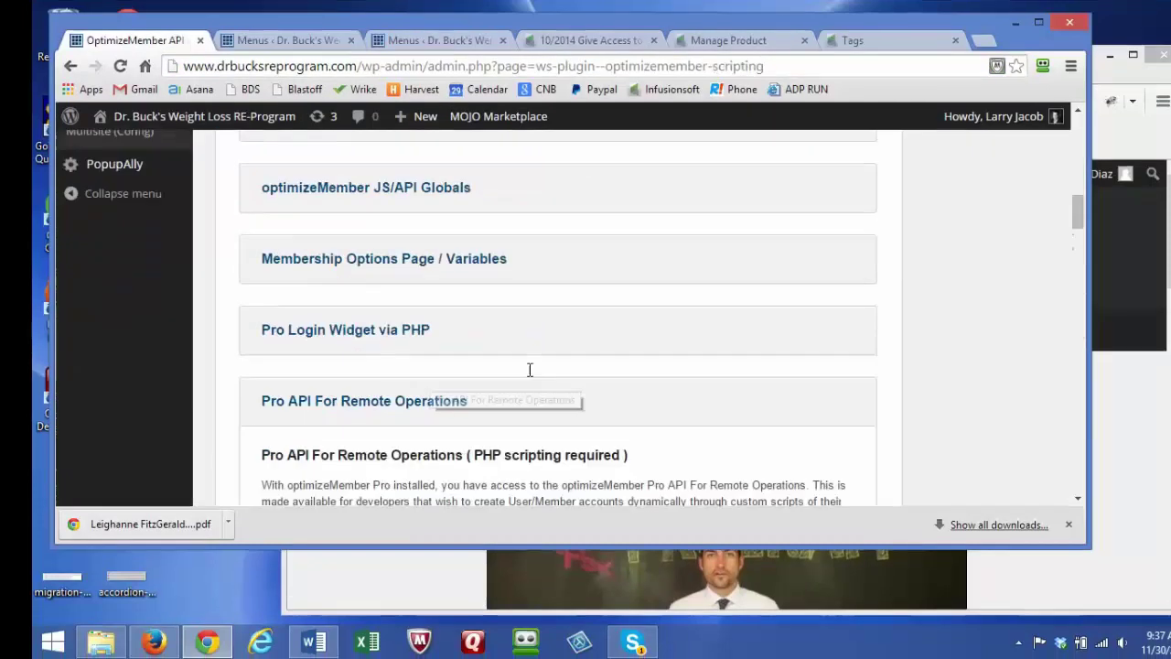
pyautogui.scroll(3, 531, 375)
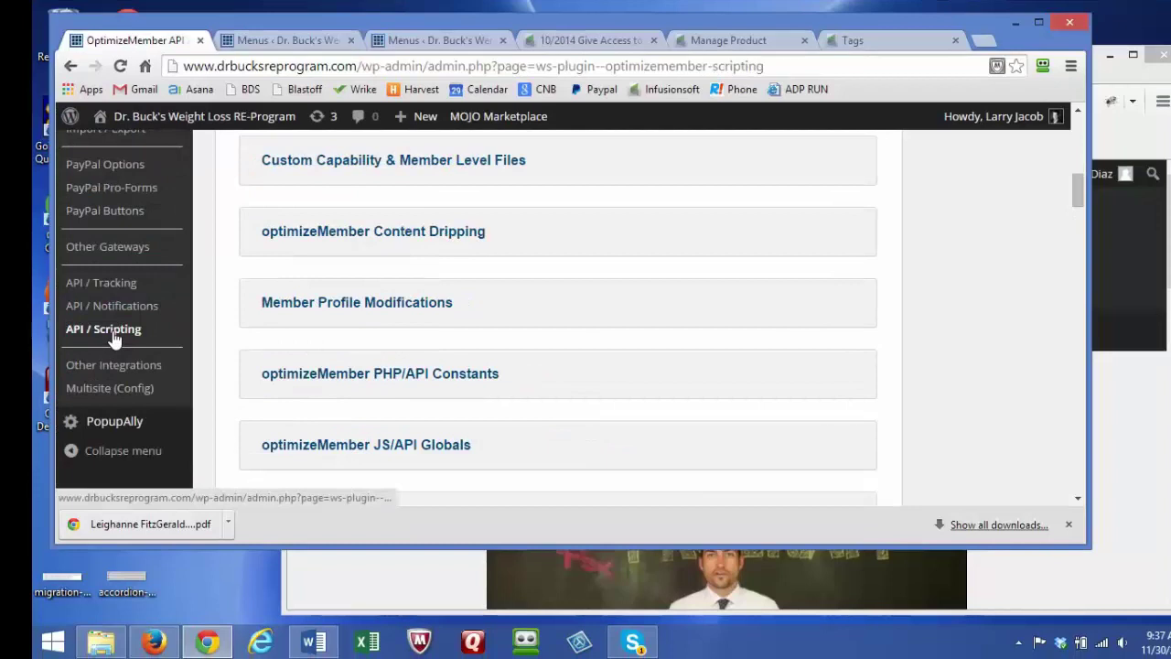
pyautogui.scroll(-5, 338, 236)
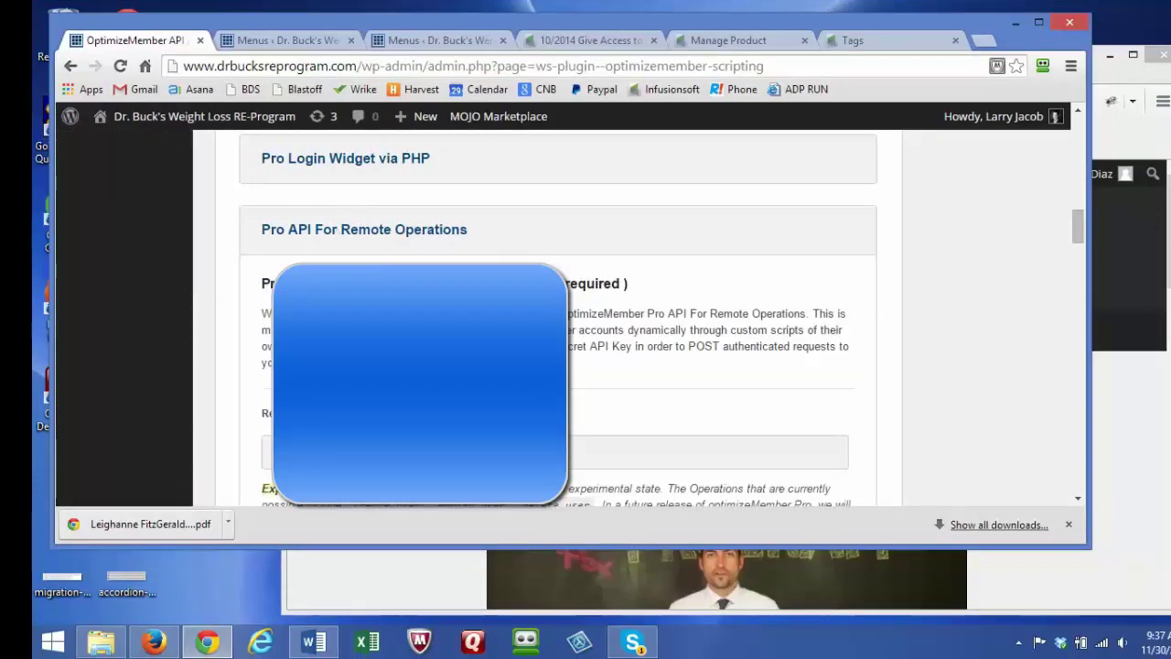
# Step: Locate the secret API key for the Remote Operations API and return to the campaign's HTTP post that uses it
pyautogui.scroll(-2, 476, 254)
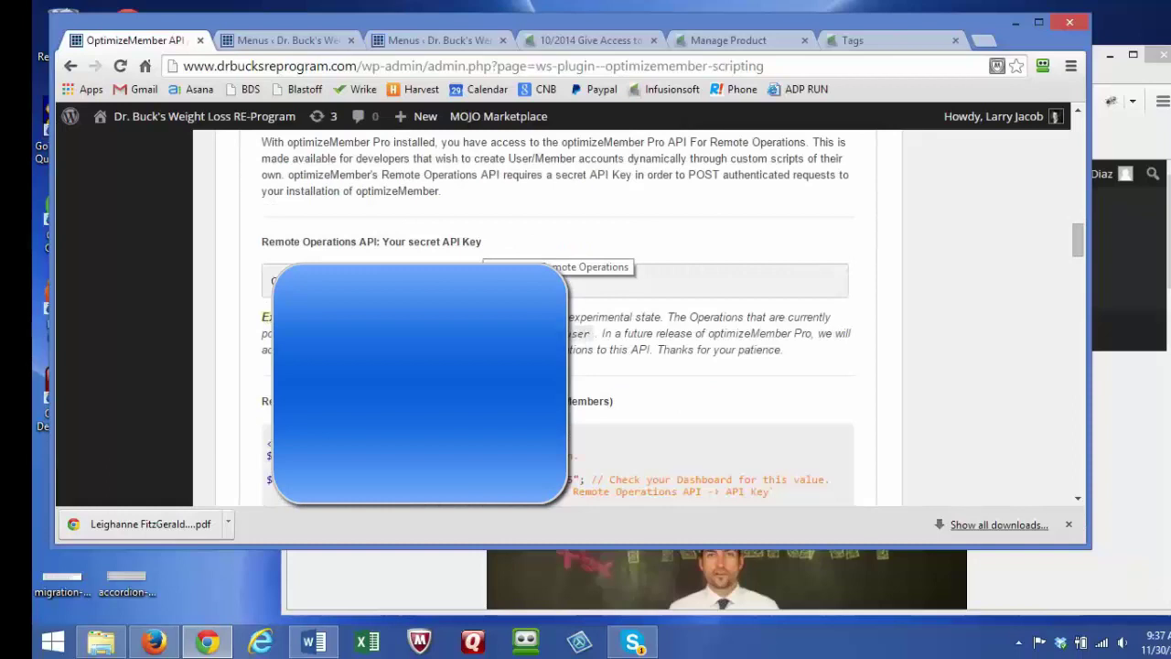
pyautogui.click(476, 279)
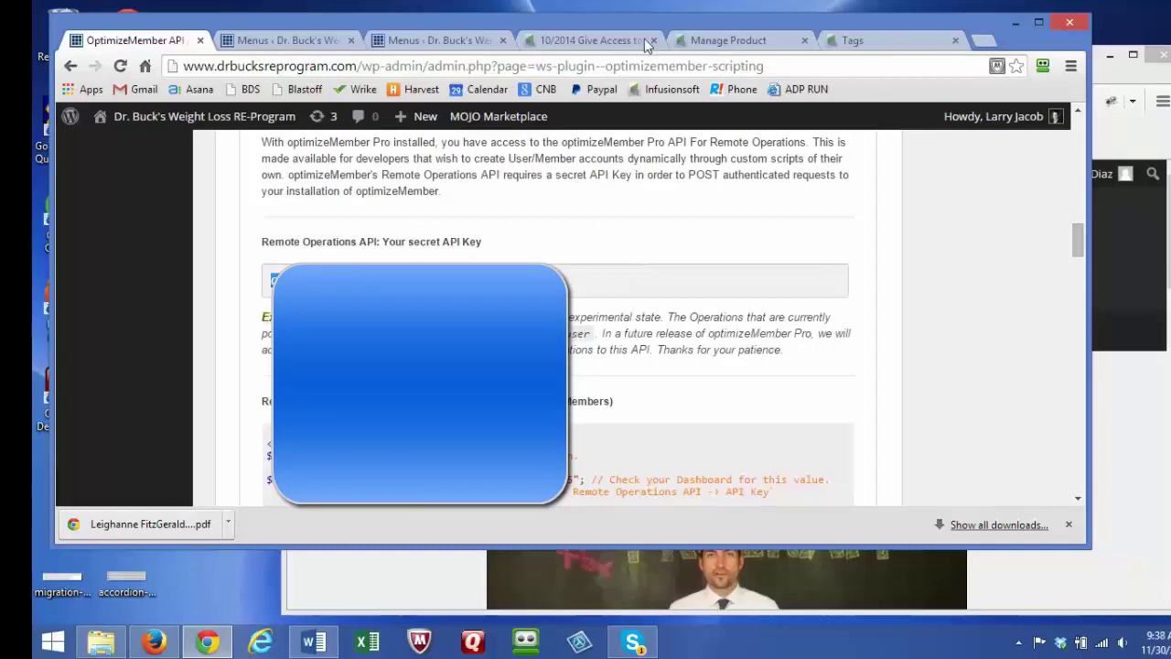
pyautogui.click(575, 42)
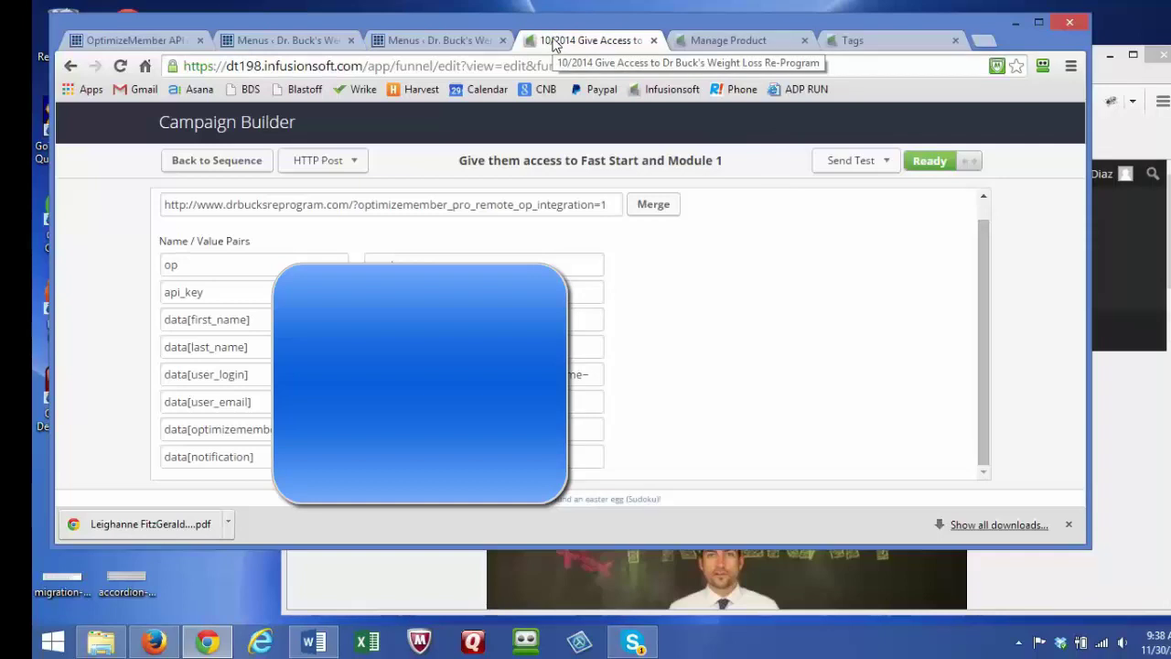
# Step: Return to the WordPress admin and open OptimizeMember's General Options page
pyautogui.click(137, 42)
pyautogui.scroll(10, 575, 282)
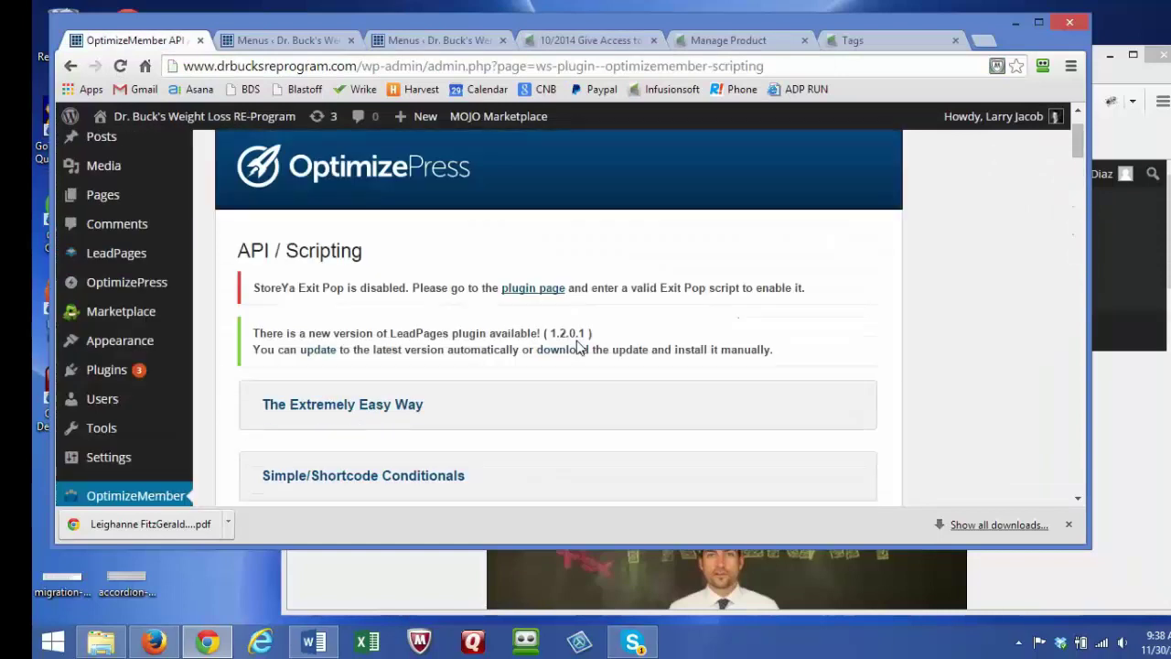
pyautogui.scroll(2, 576, 347)
pyautogui.scroll(-4, 575, 348)
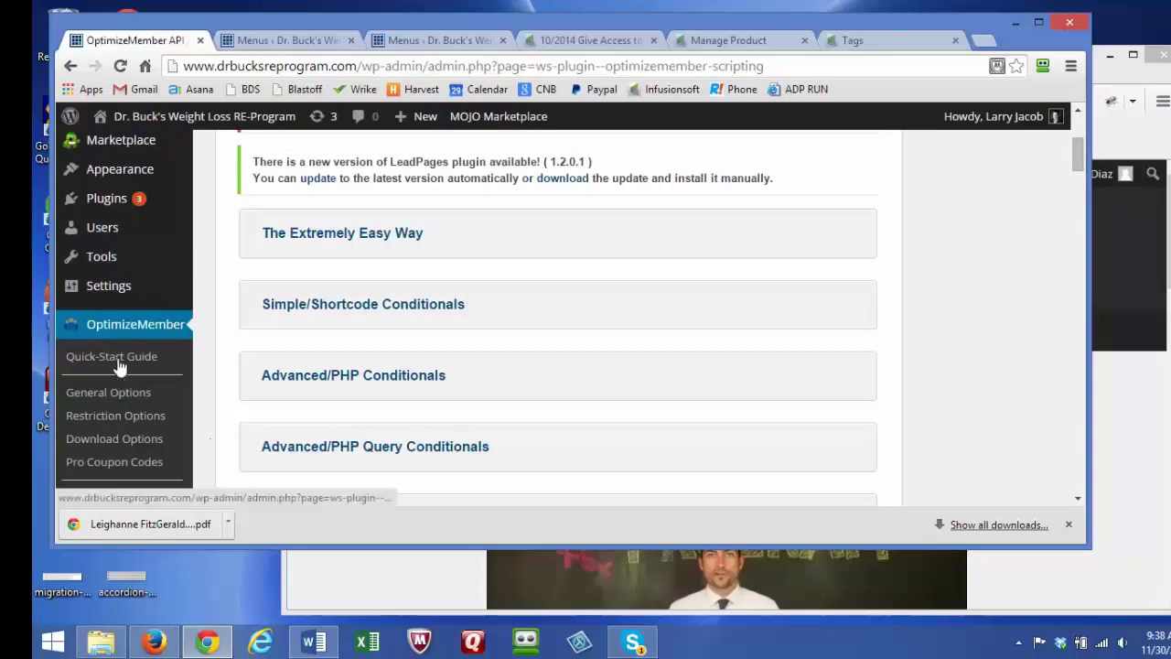
pyautogui.click(110, 394)
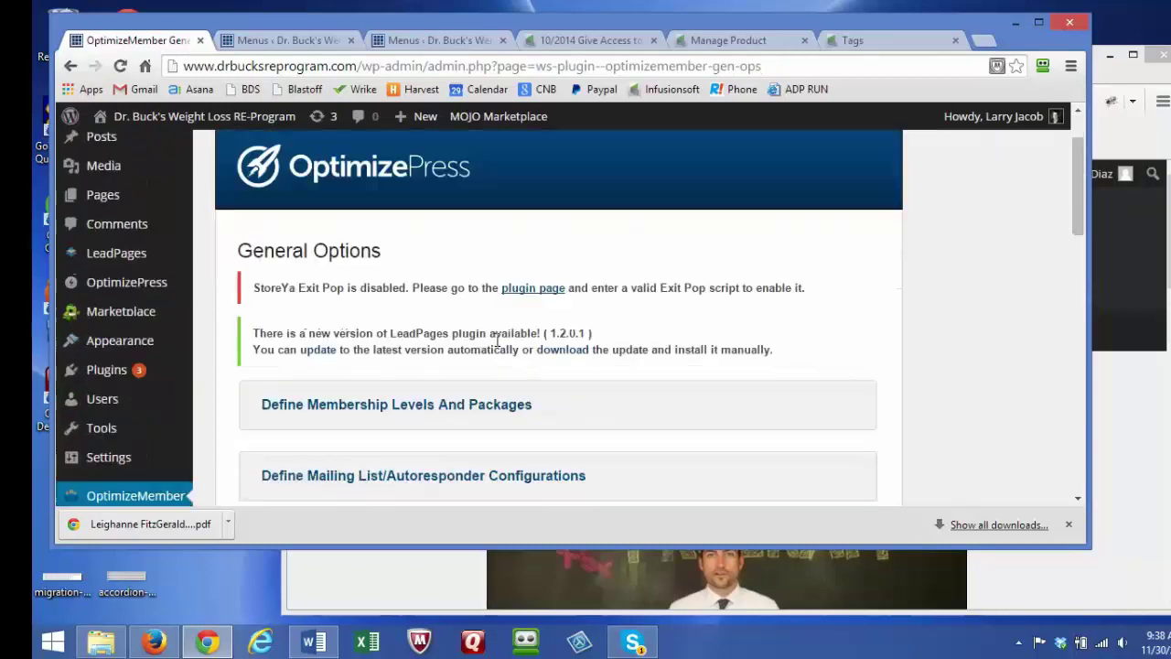
# Step: Expand Email Configuration and choose "Yes ( customize New User Emails with optimizeMember )" for the New User Email Configuration
pyautogui.scroll(-2, 435, 411)
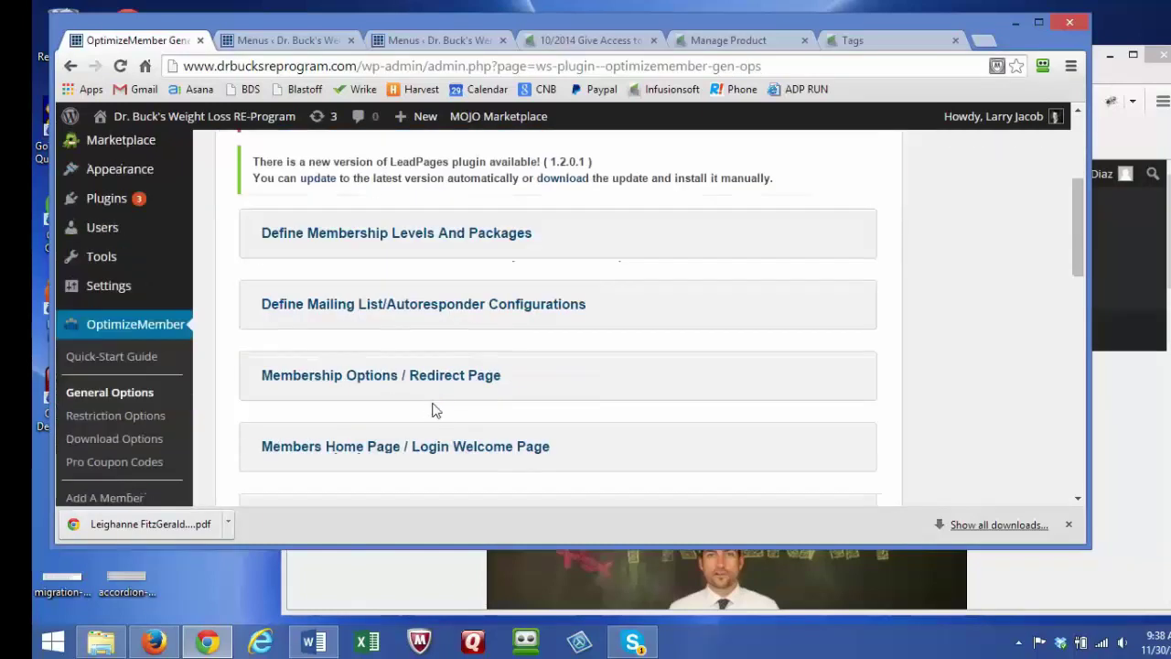
pyautogui.scroll(-1, 435, 410)
pyautogui.scroll(-1, 403, 366)
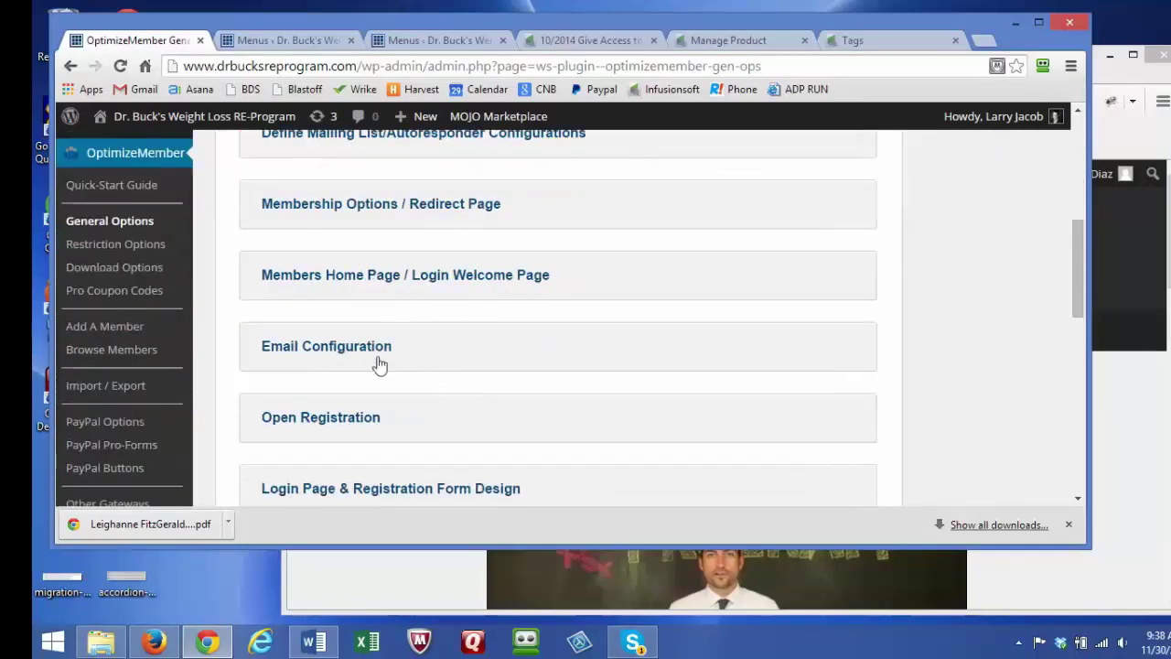
pyautogui.click(320, 347)
pyautogui.scroll(-2, 461, 374)
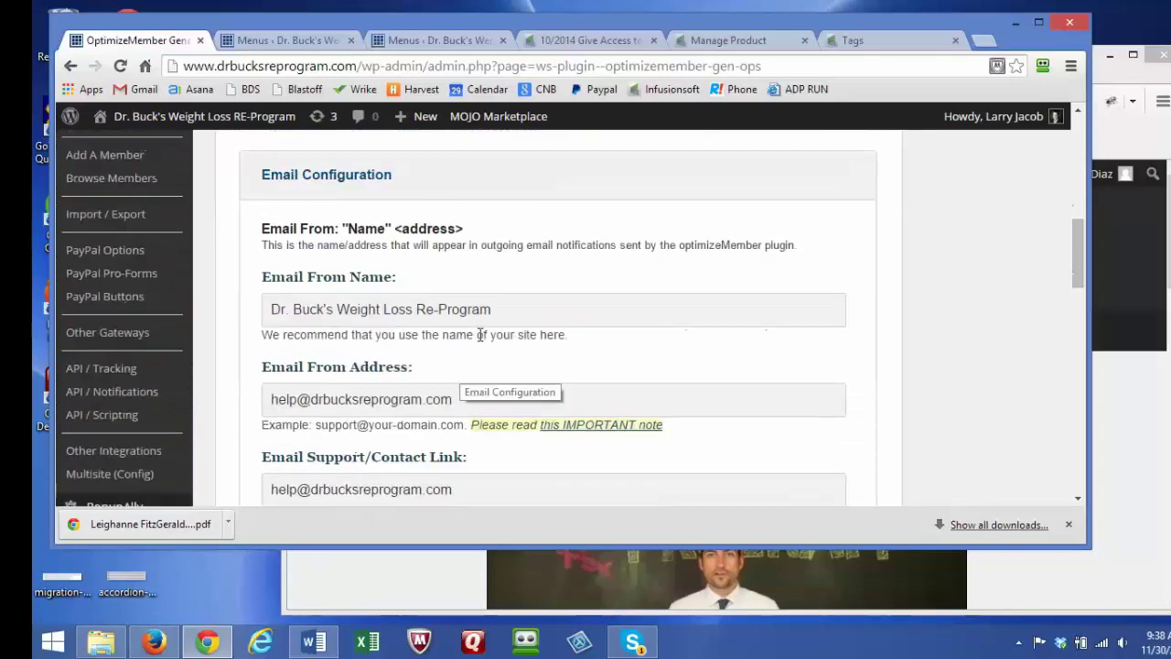
pyautogui.scroll(-2, 480, 335)
pyautogui.scroll(-1, 491, 337)
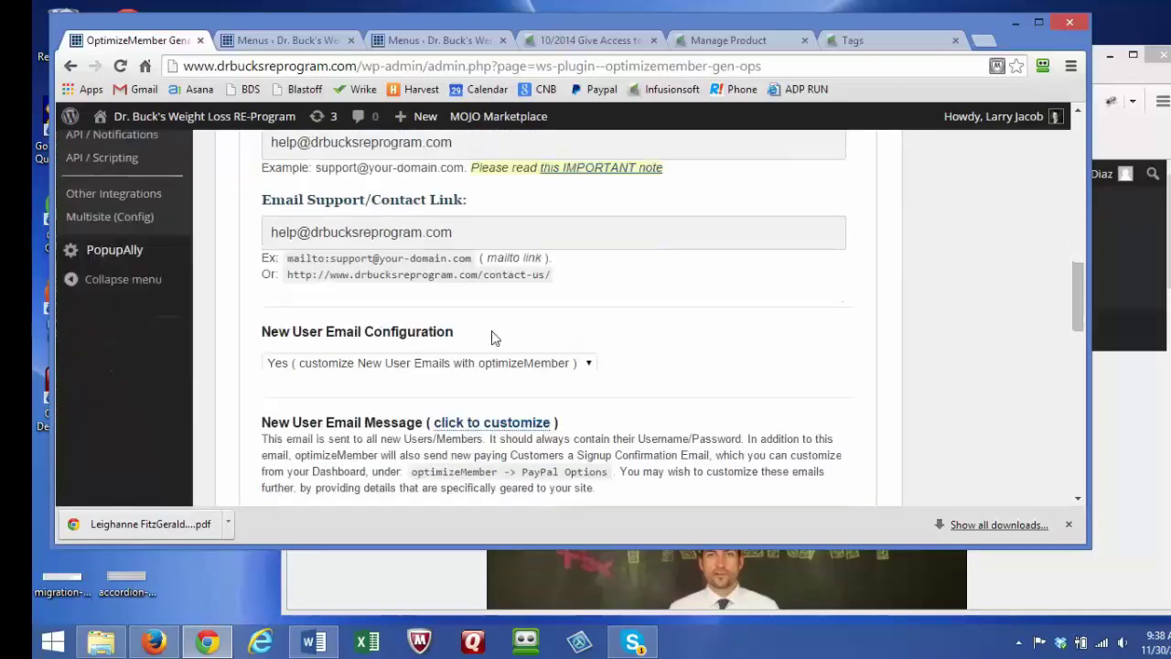
pyautogui.click(483, 366)
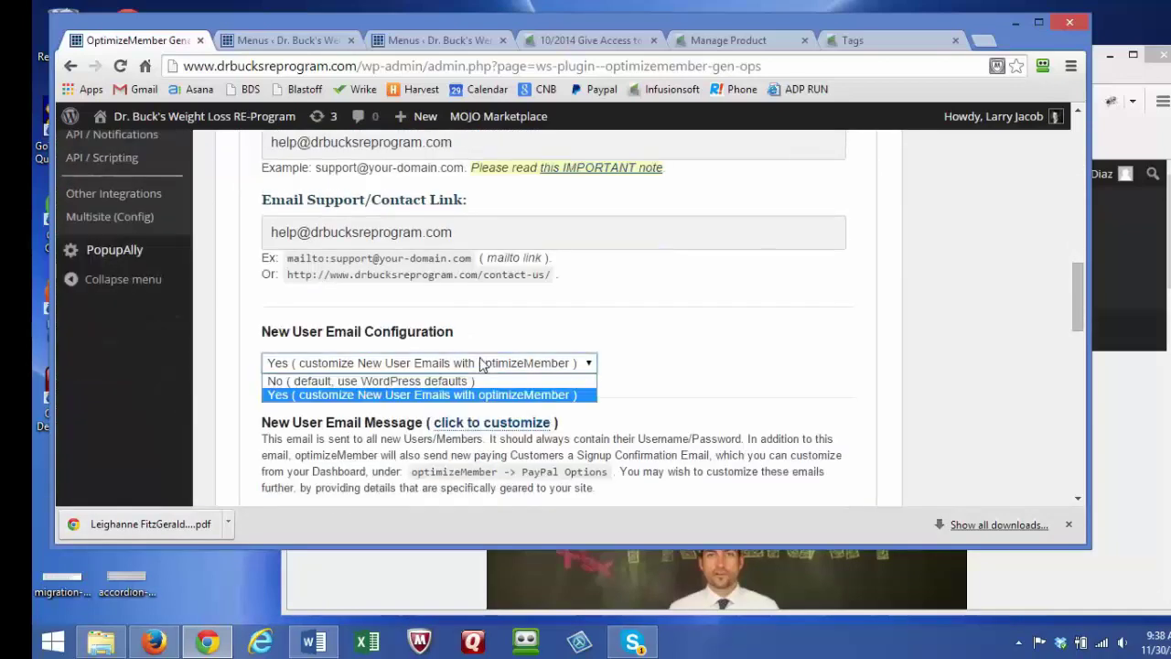
pyautogui.click(428, 394)
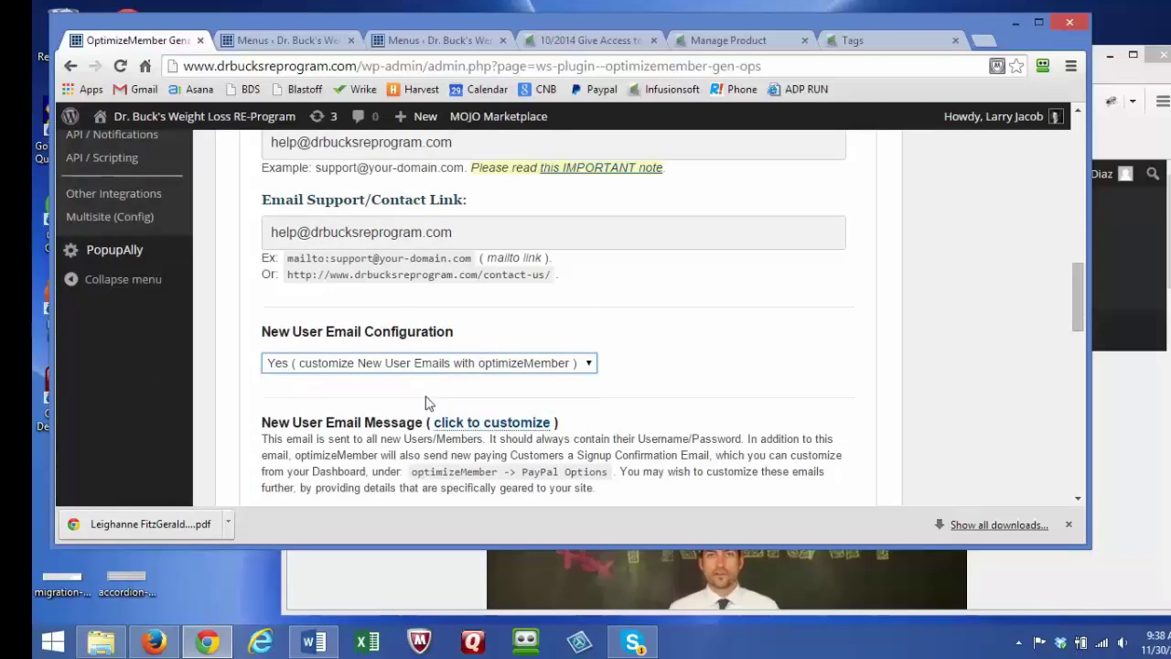
# Step: Expand the customizable New User Email Message and read its subject and message body
pyautogui.click(471, 423)
pyautogui.scroll(-2, 646, 412)
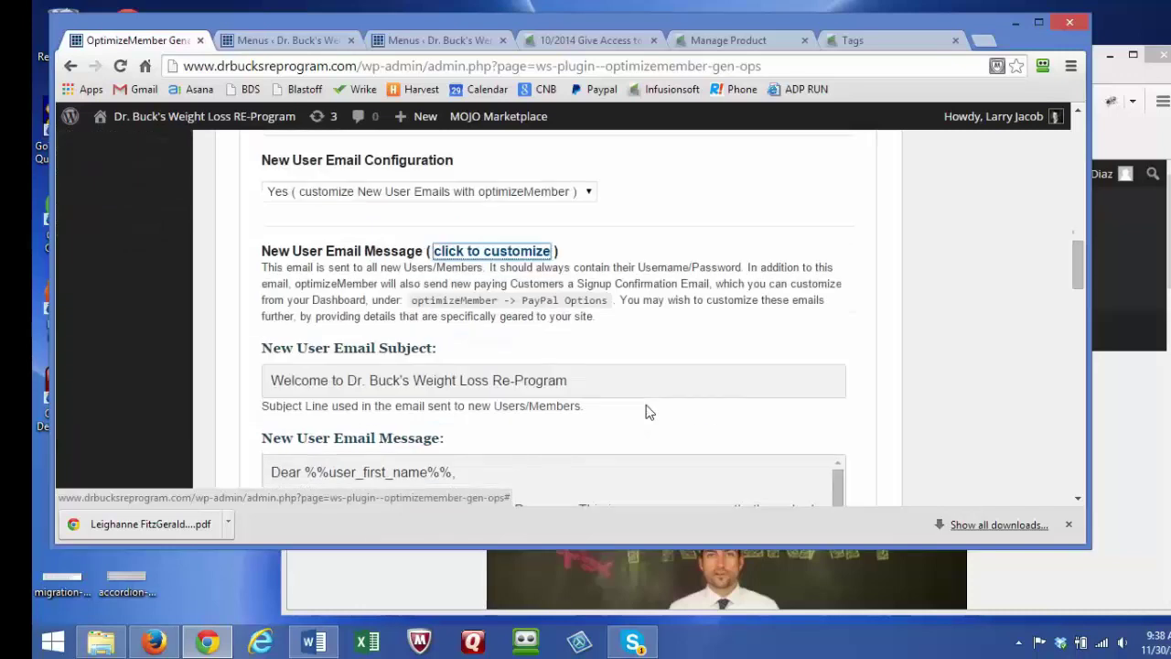
pyautogui.scroll(-1, 646, 412)
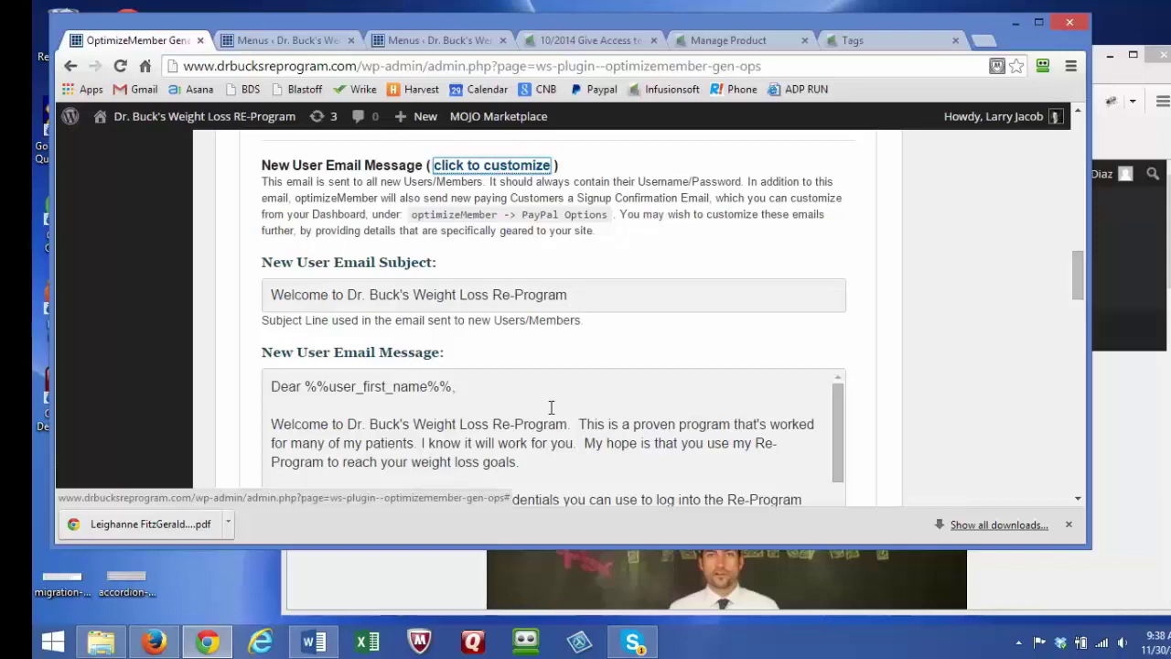
pyautogui.scroll(-1, 551, 406)
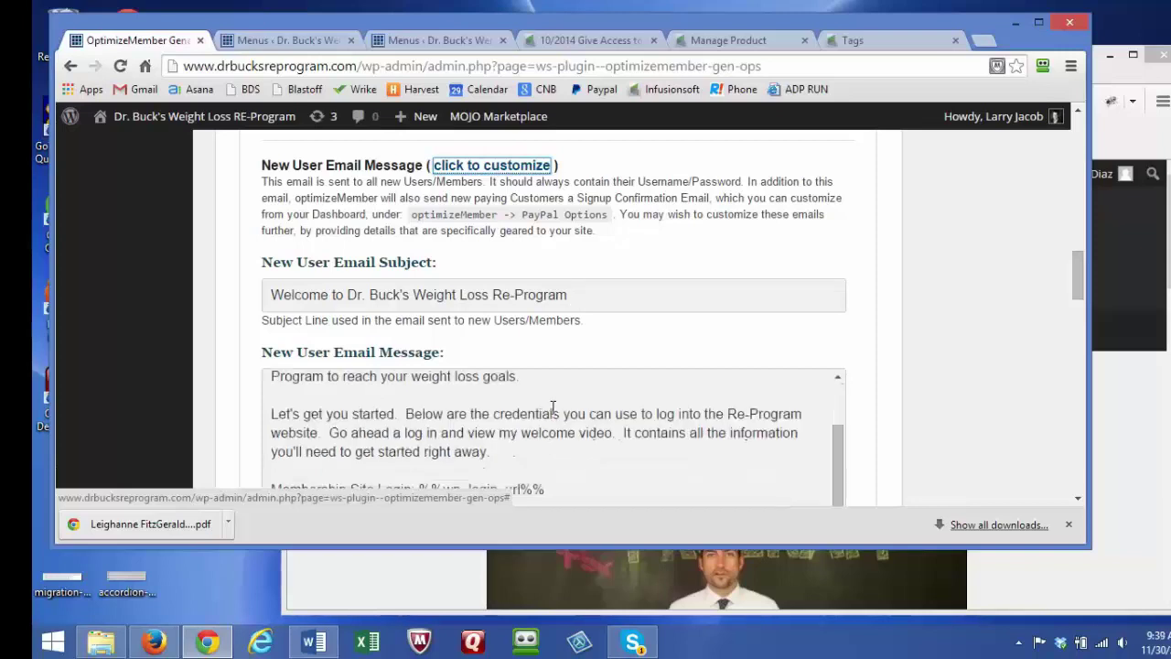
pyautogui.scroll(1, 551, 406)
pyautogui.scroll(-2, 920, 392)
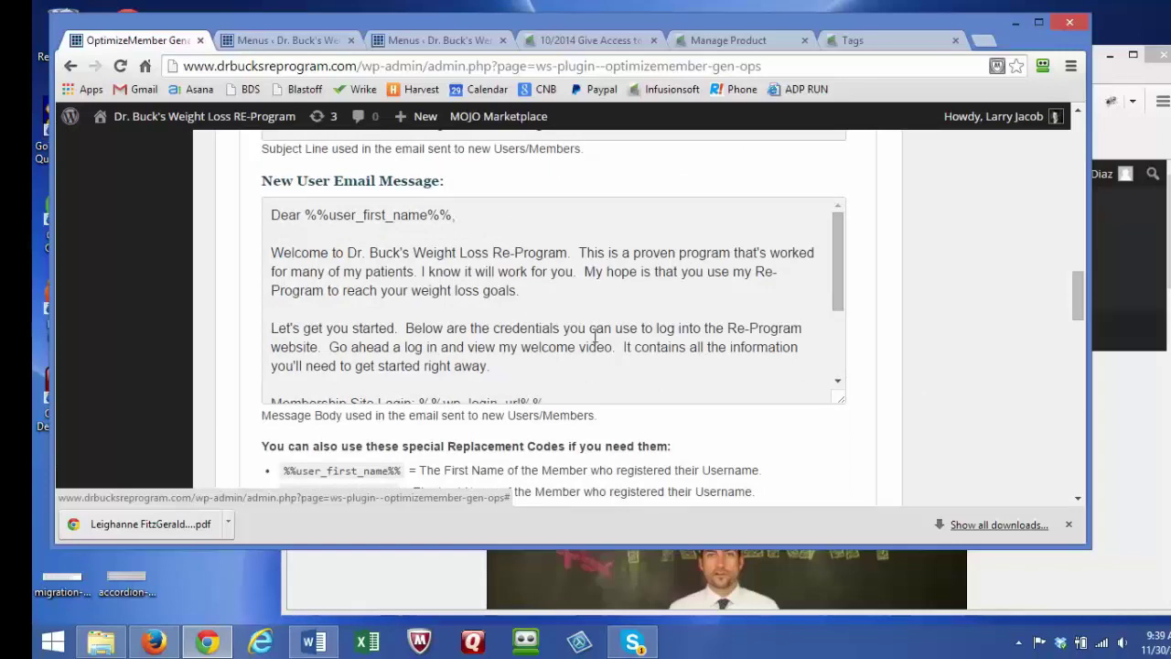
pyautogui.scroll(-1, 546, 344)
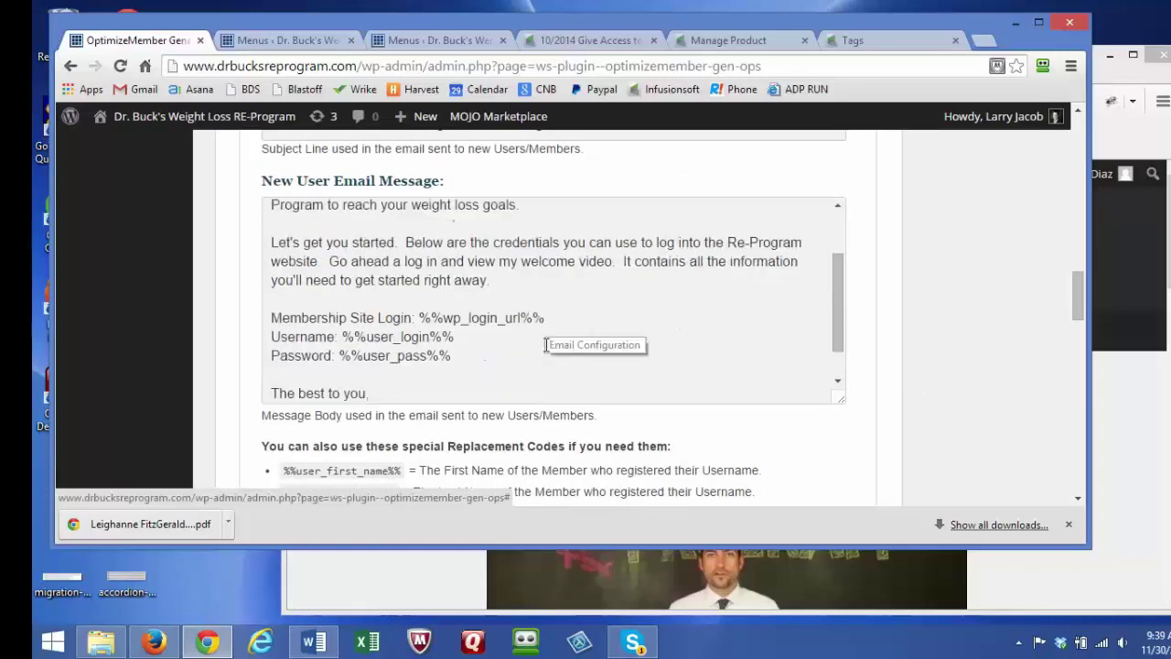
# Step: Examine the membership site login, username and password lines of the new user email, comparing the login link with the wp-admin address and member site
pyautogui.click(273, 316)
pyautogui.moveTo(282, 314); pyautogui.dragTo(416, 318)
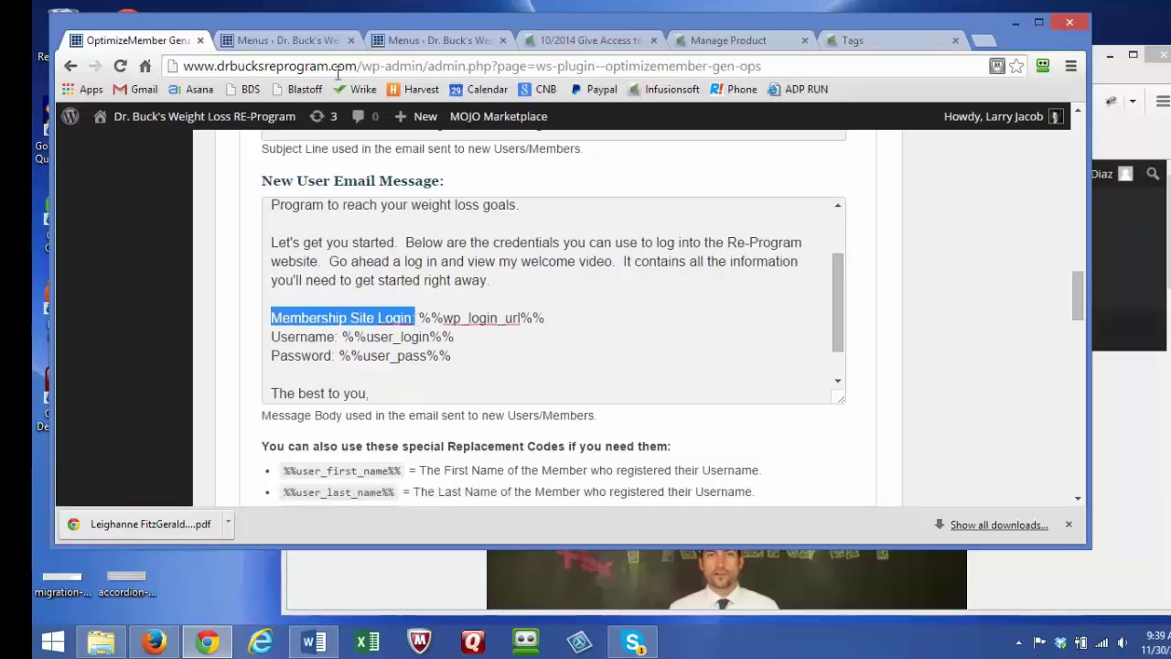
pyautogui.moveTo(422, 66); pyautogui.dragTo(357, 65)
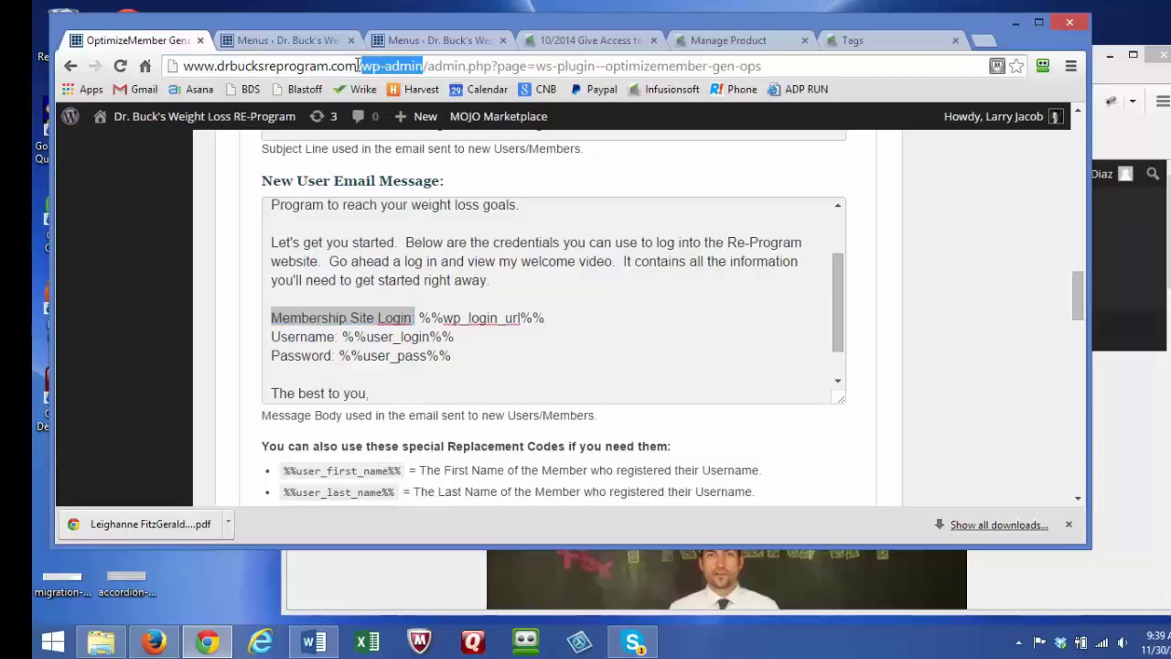
pyautogui.click(554, 318)
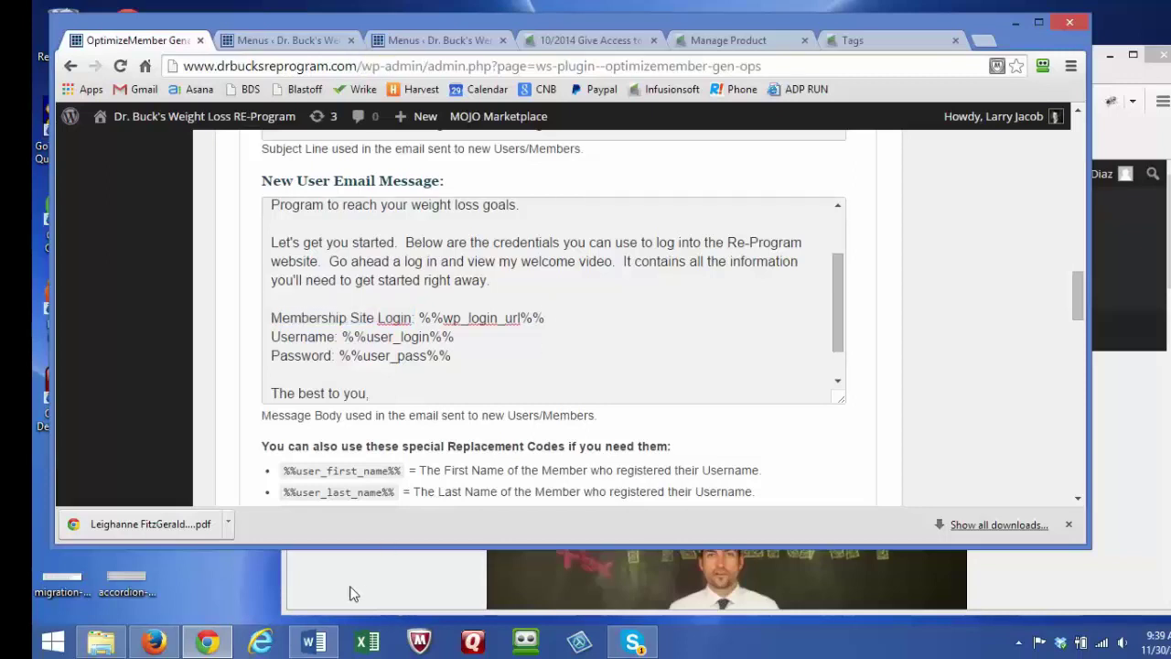
pyautogui.click(1053, 579)
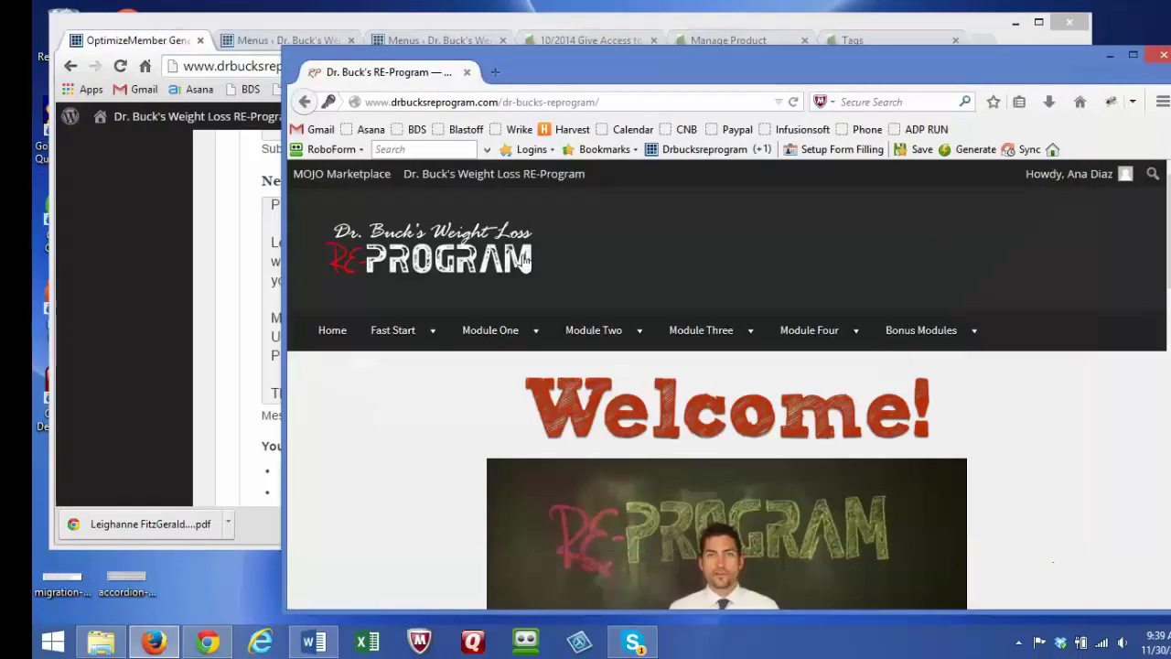
pyautogui.click(151, 304)
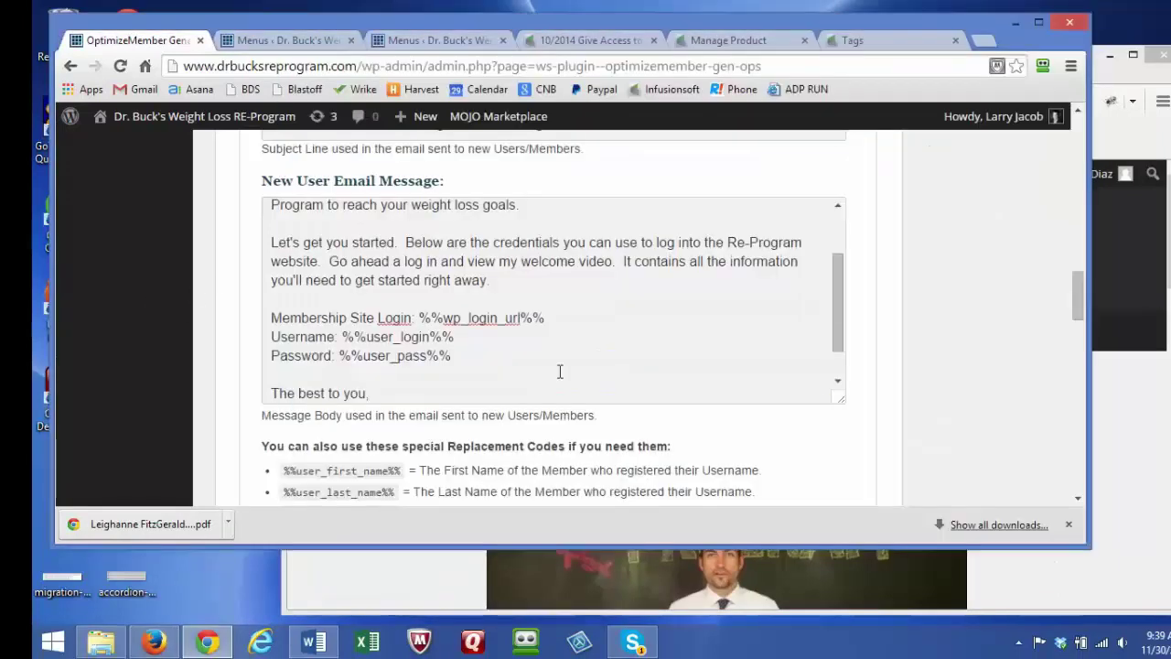
pyautogui.scroll(-1, 449, 340)
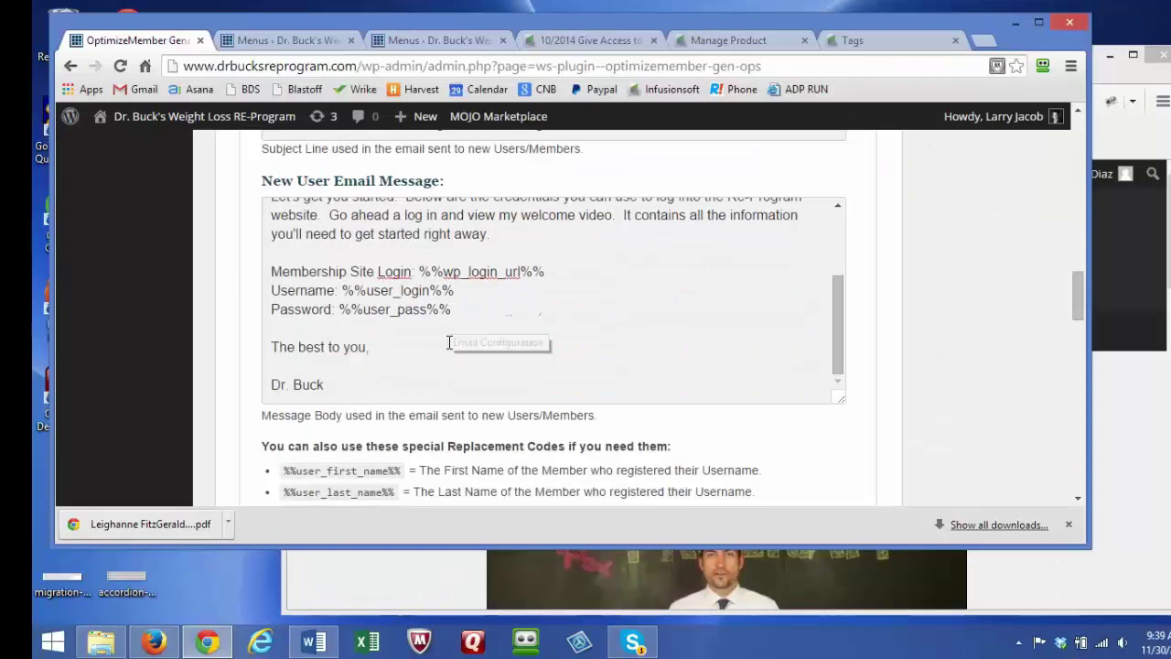
pyautogui.scroll(2, 450, 339)
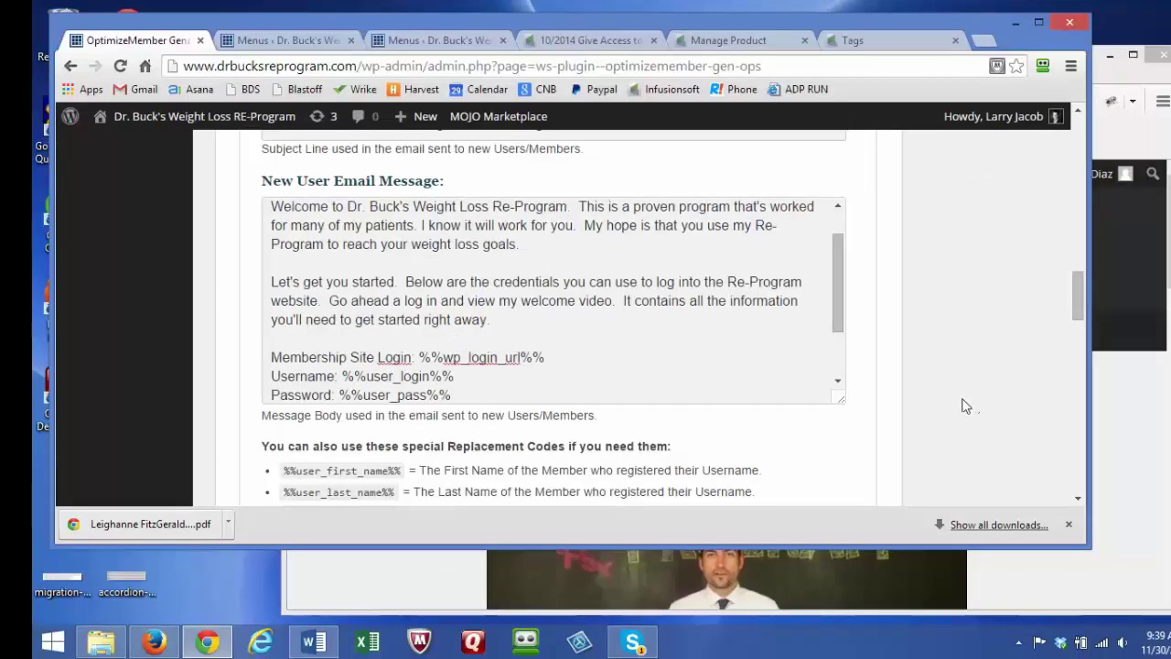
# Step: Expand the Administrative: New User Notification settings and review the recipients, subject and message
pyautogui.scroll(-4, 963, 406)
pyautogui.scroll(-4, 963, 406)
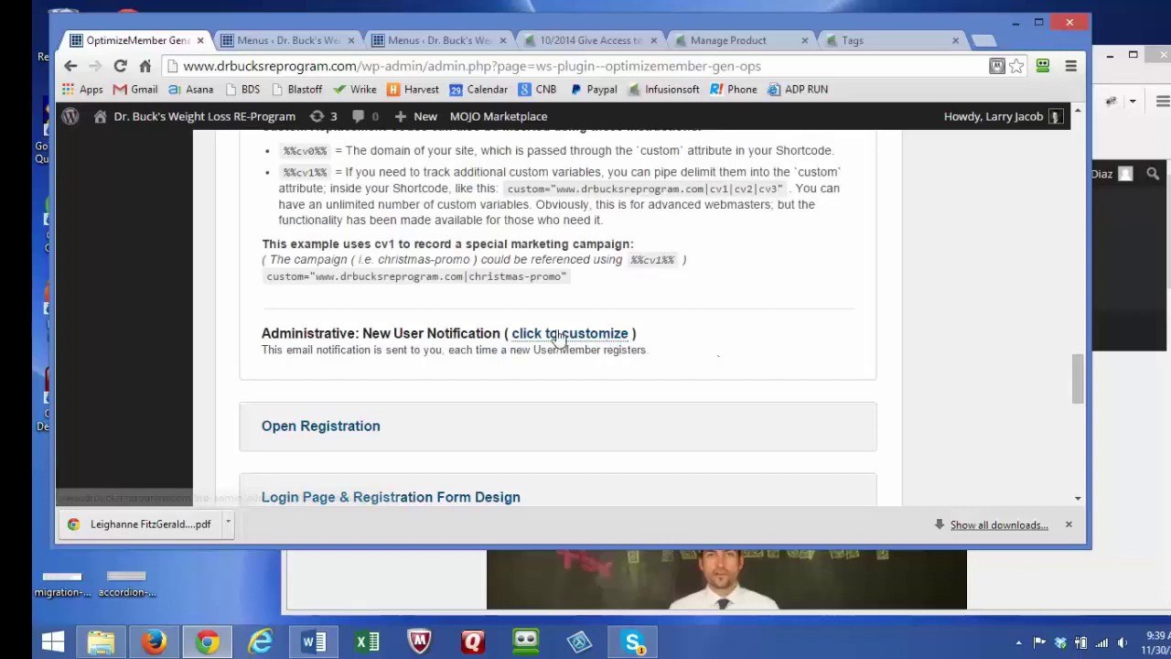
pyautogui.click(605, 334)
pyautogui.scroll(-1, 863, 364)
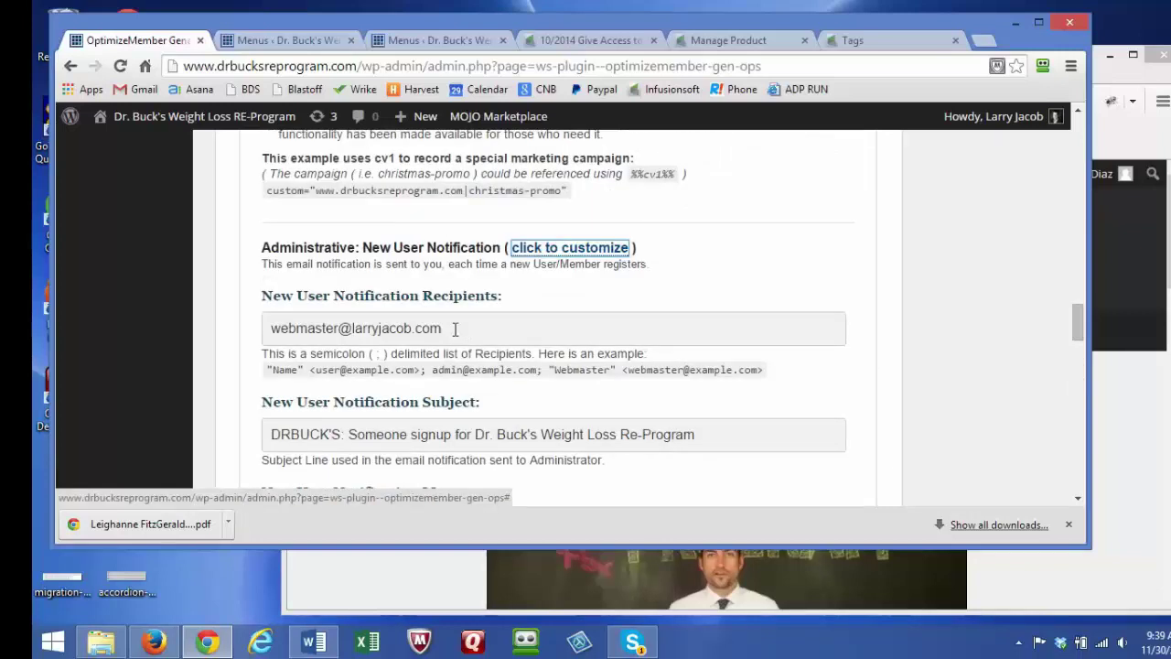
pyautogui.scroll(-3, 455, 329)
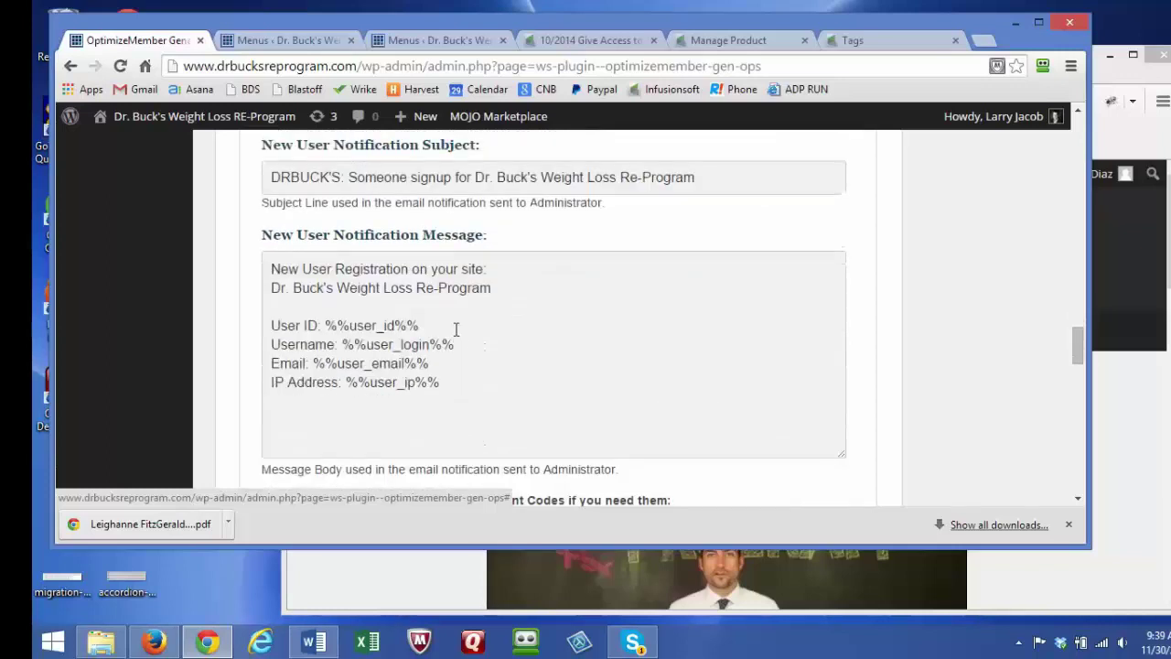
pyautogui.scroll(2, 500, 377)
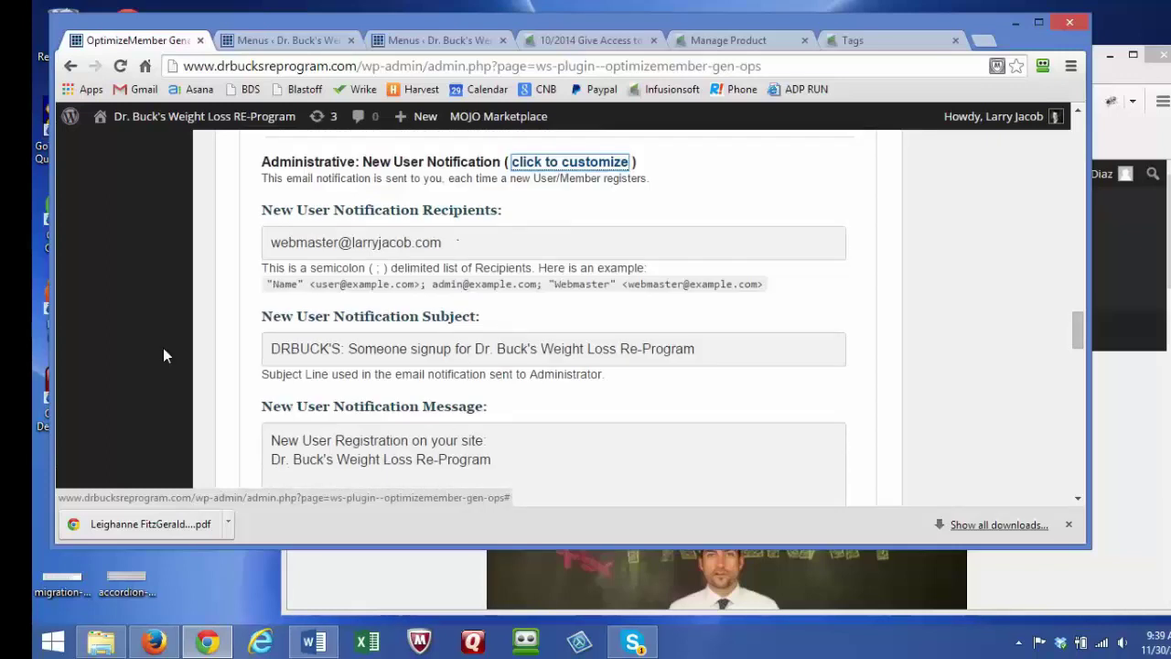
pyautogui.scroll(-2, 163, 351)
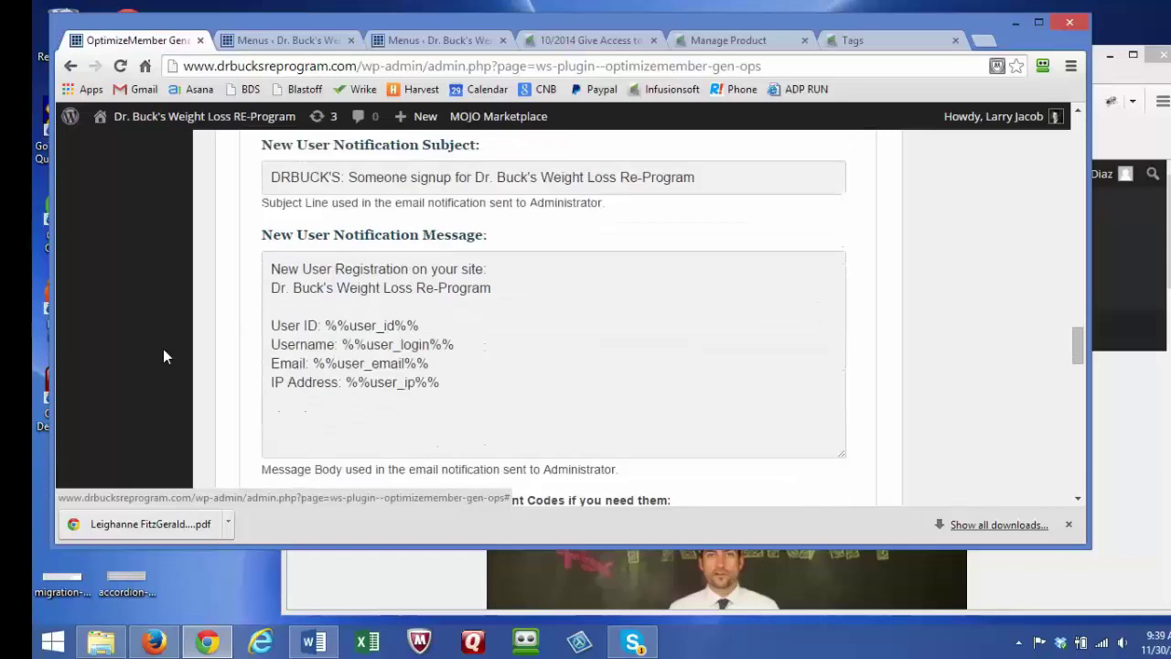
pyautogui.scroll(1, 164, 350)
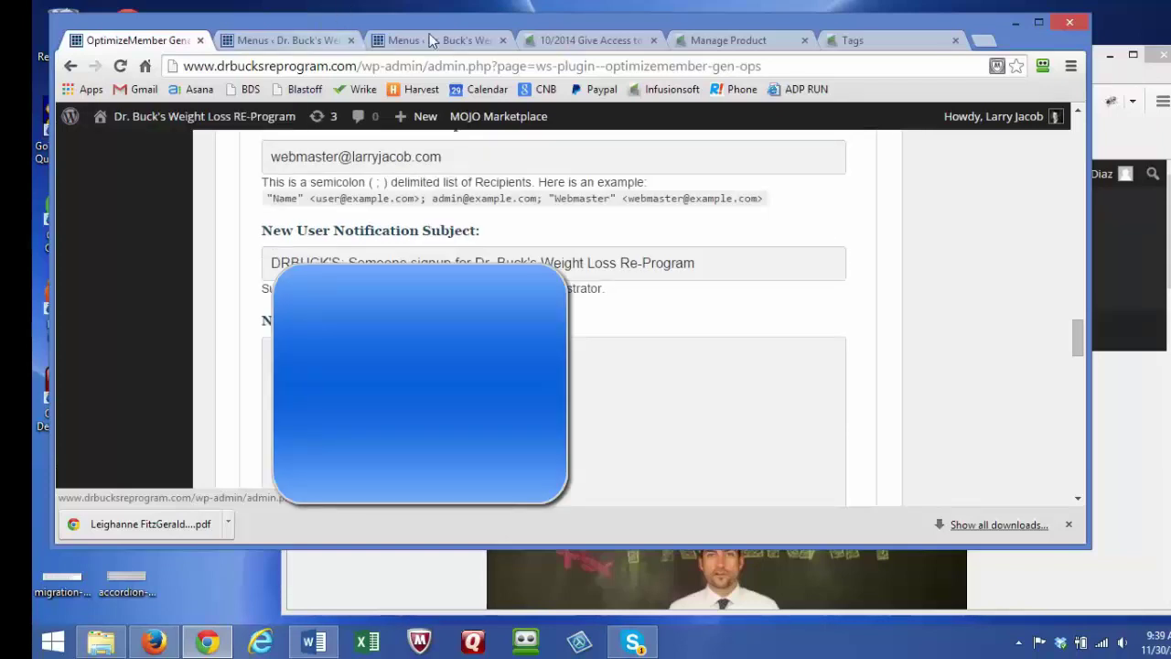
# Step: Go back to the campaign's Tag and Give Access sequence, open the HTTP post "Give access to Module 2" and examine its op value
pyautogui.click(606, 42)
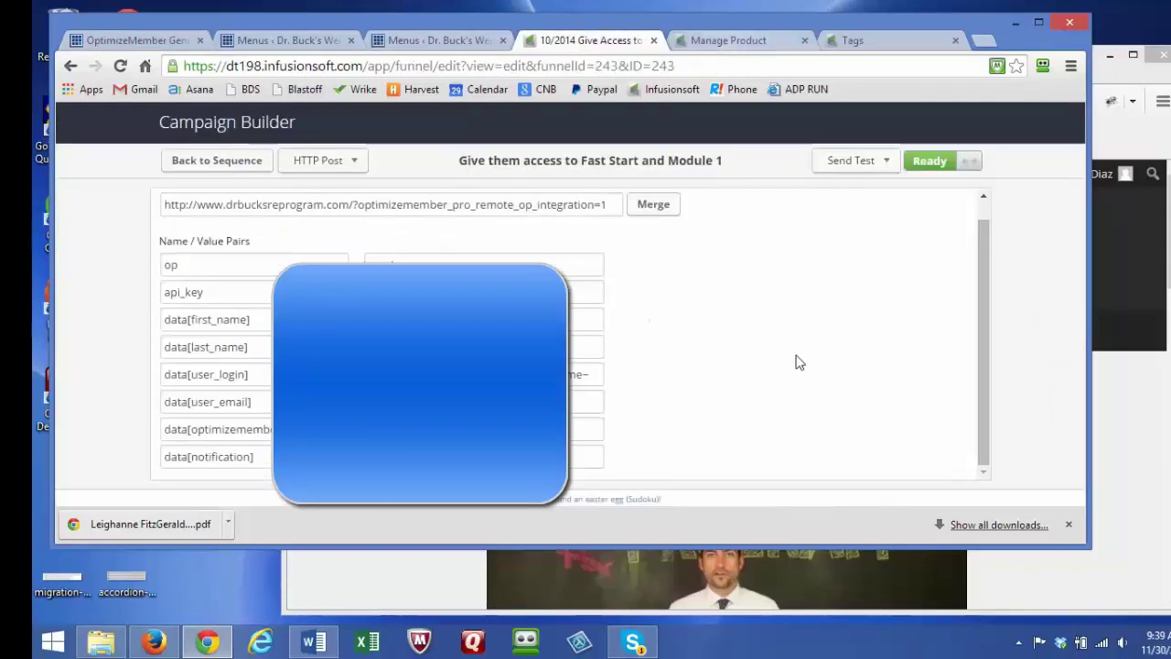
pyautogui.scroll(1, 795, 362)
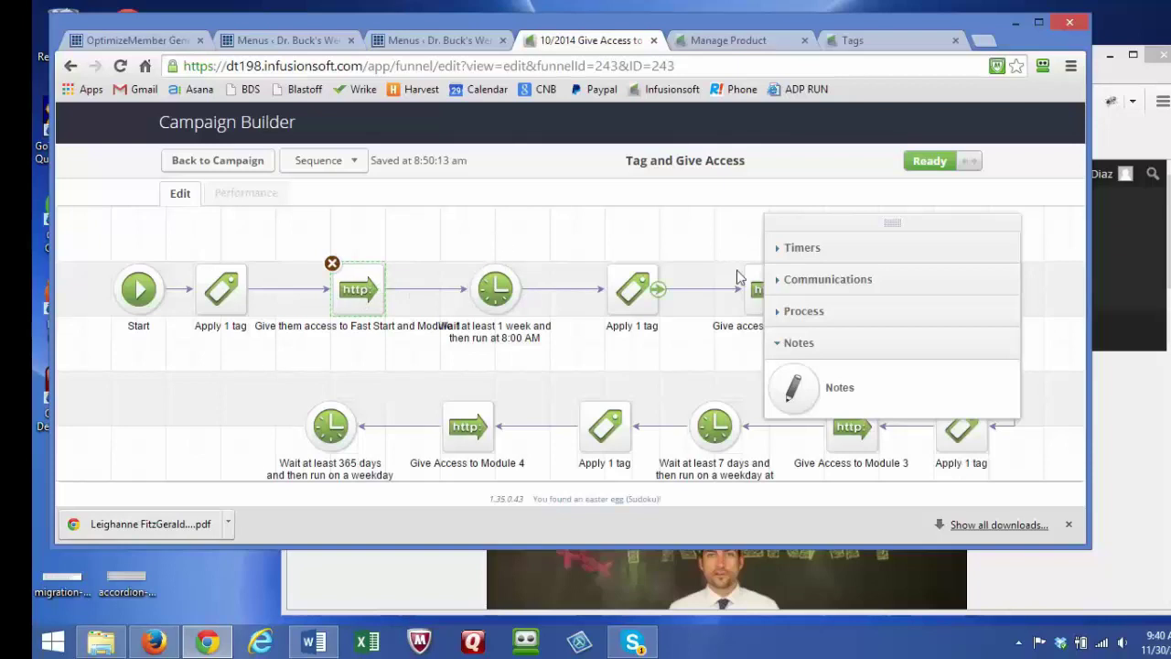
pyautogui.moveTo(829, 220); pyautogui.dragTo(893, 223)
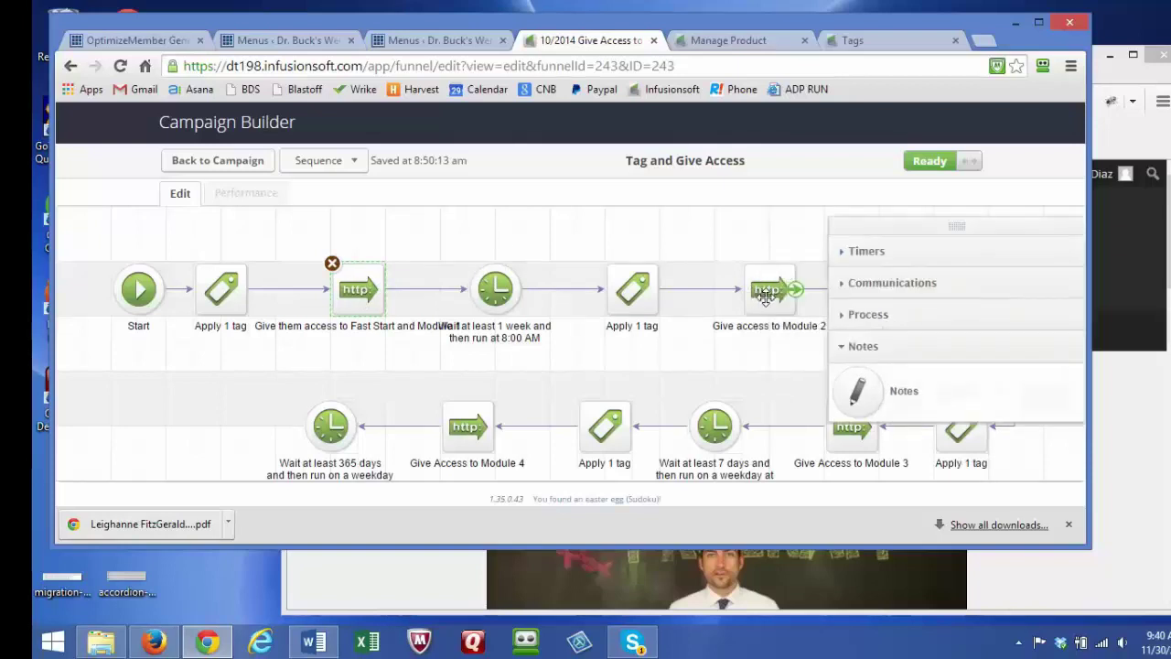
pyautogui.doubleClick(764, 295)
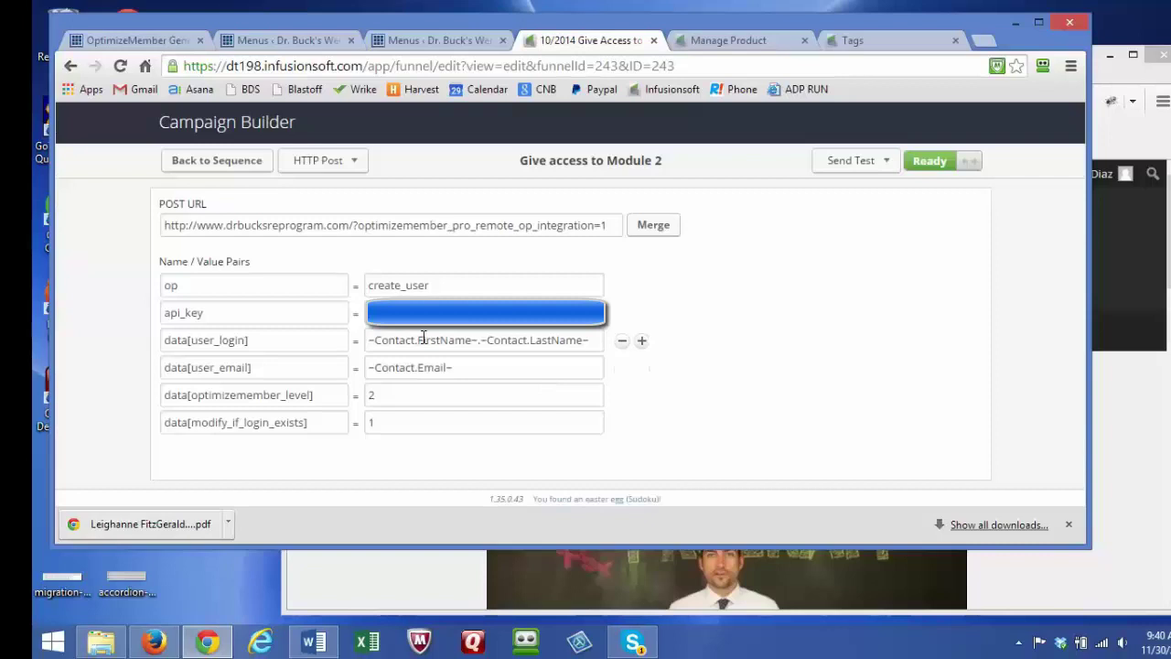
pyautogui.moveTo(428, 284); pyautogui.dragTo(365, 285)
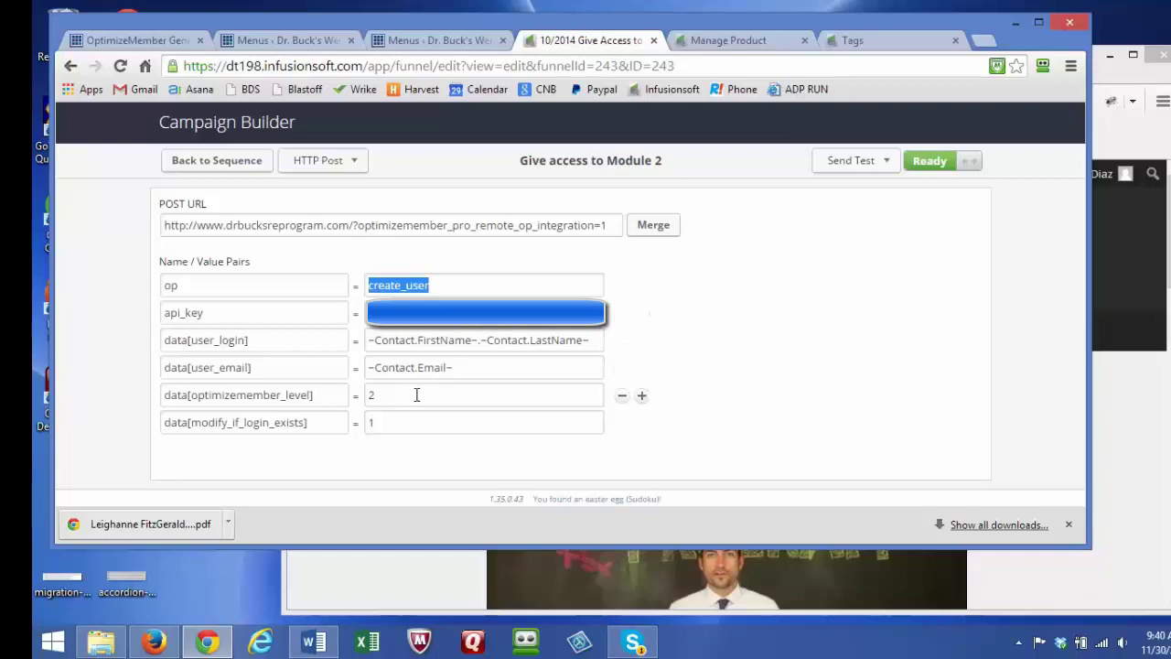
# Step: Examine the optimizemember_level and modify_if_login_exists values of the Module 2 HTTP post, then return to the Tag and Give Access sequence
pyautogui.click(382, 395)
pyautogui.moveTo(381, 394); pyautogui.dragTo(364, 399)
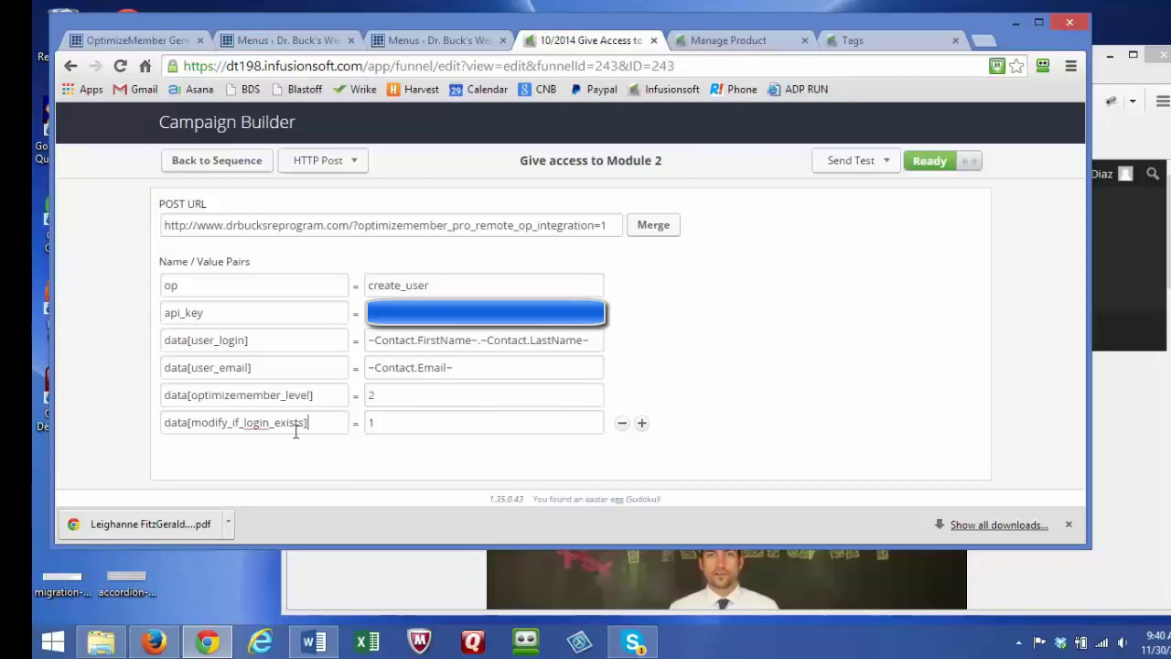
pyautogui.click(370, 424)
pyautogui.write('1')
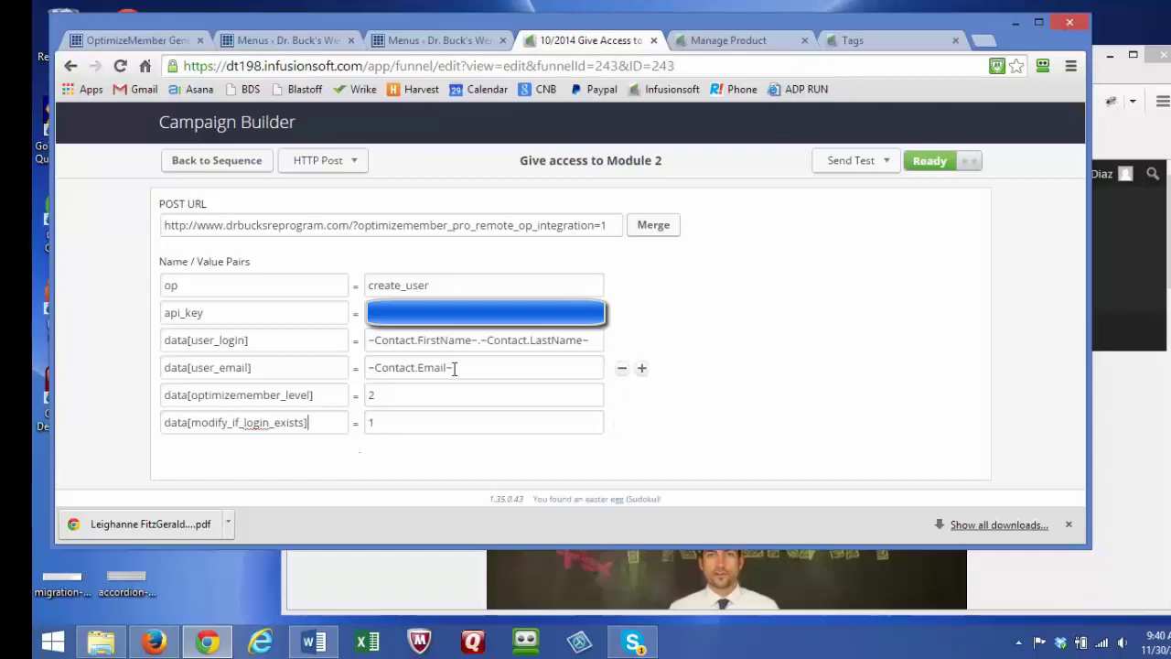
pyautogui.click(343, 428)
pyautogui.doubleClick(371, 394)
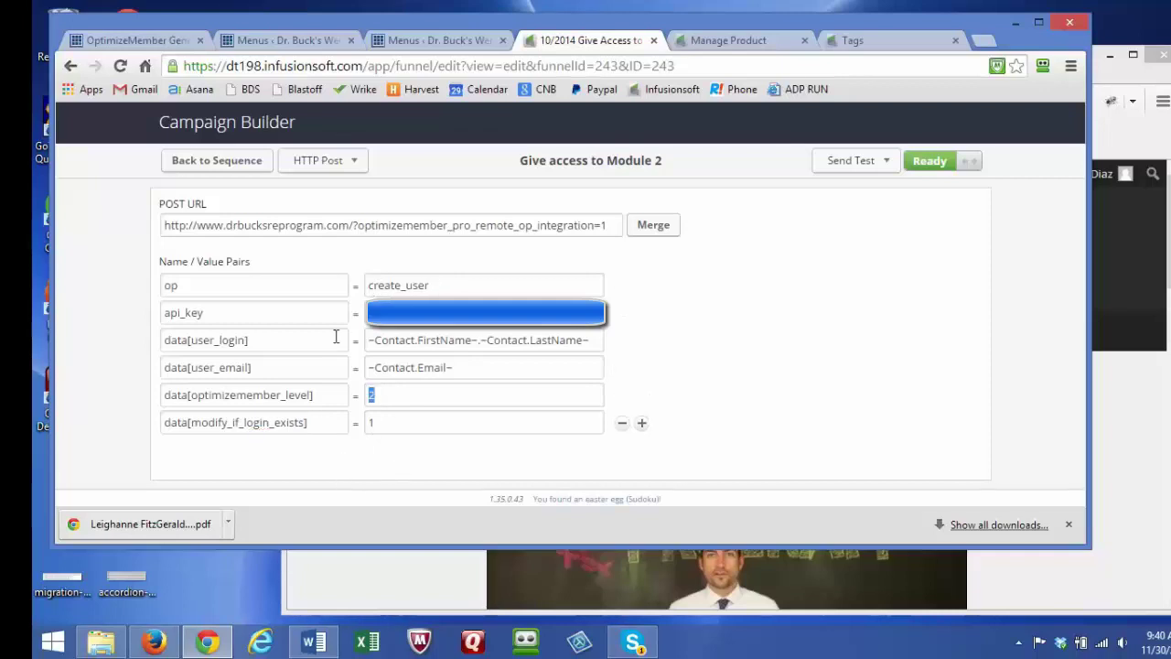
pyautogui.click(218, 161)
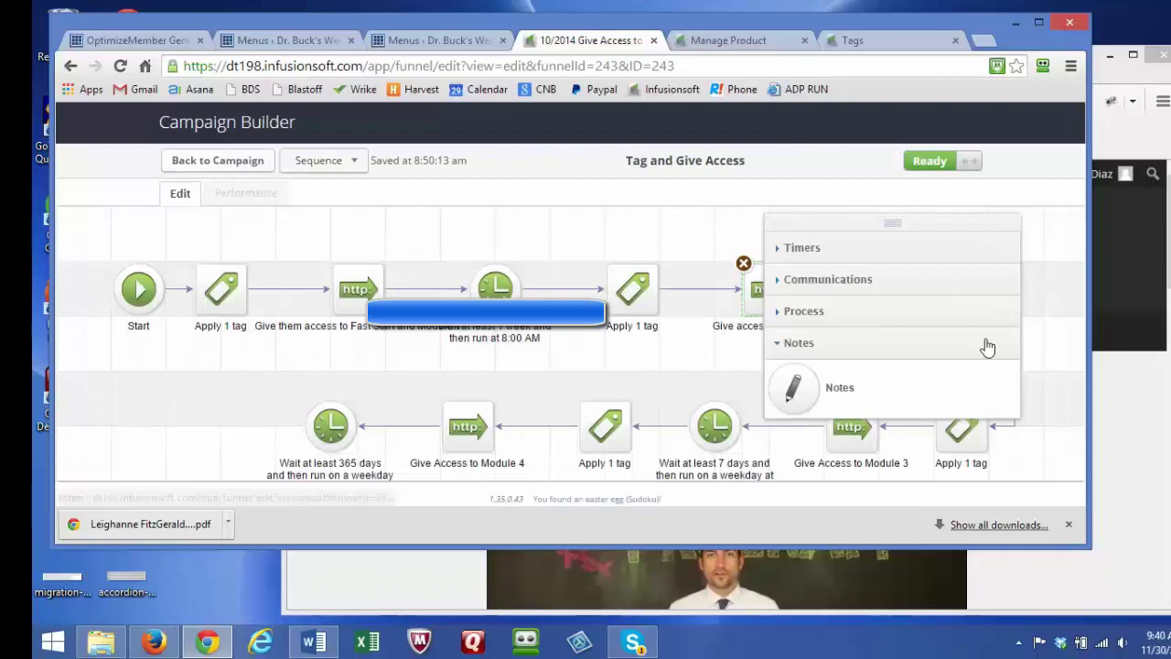
# Step: Open the HTTP posts "Give Access to Module 3" and "Give Access to Module 4" in turn, check each optimizemember_level value and return to the sequence
pyautogui.doubleClick(858, 446)
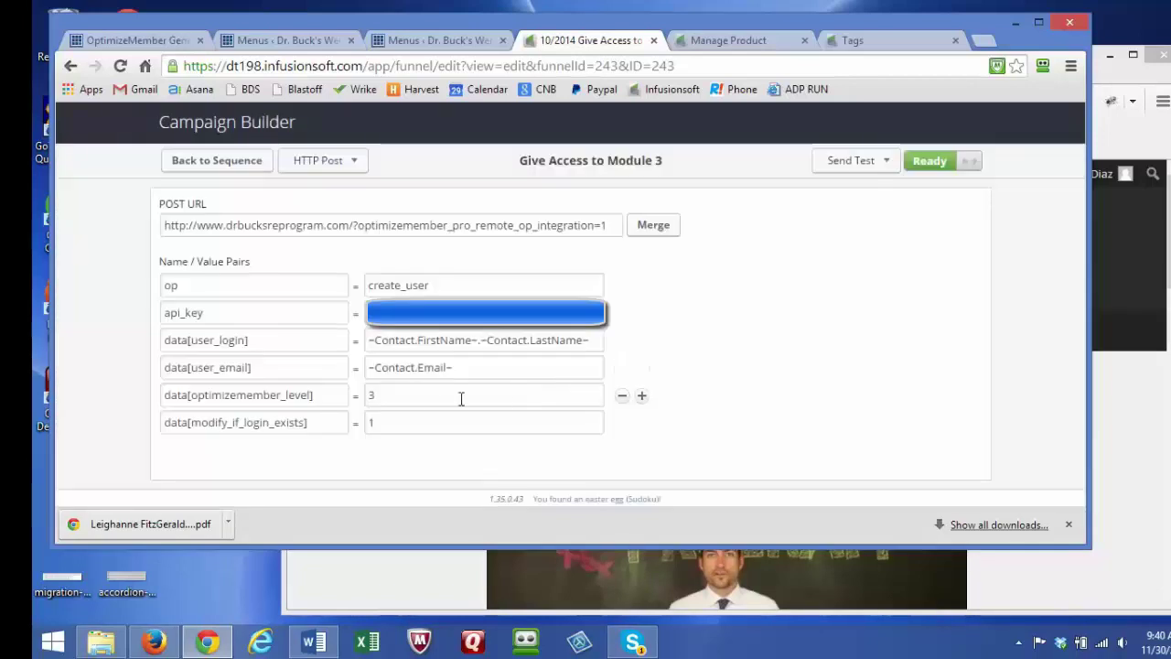
pyautogui.click(429, 400)
pyautogui.moveTo(386, 398); pyautogui.dragTo(353, 395)
pyautogui.click(236, 168)
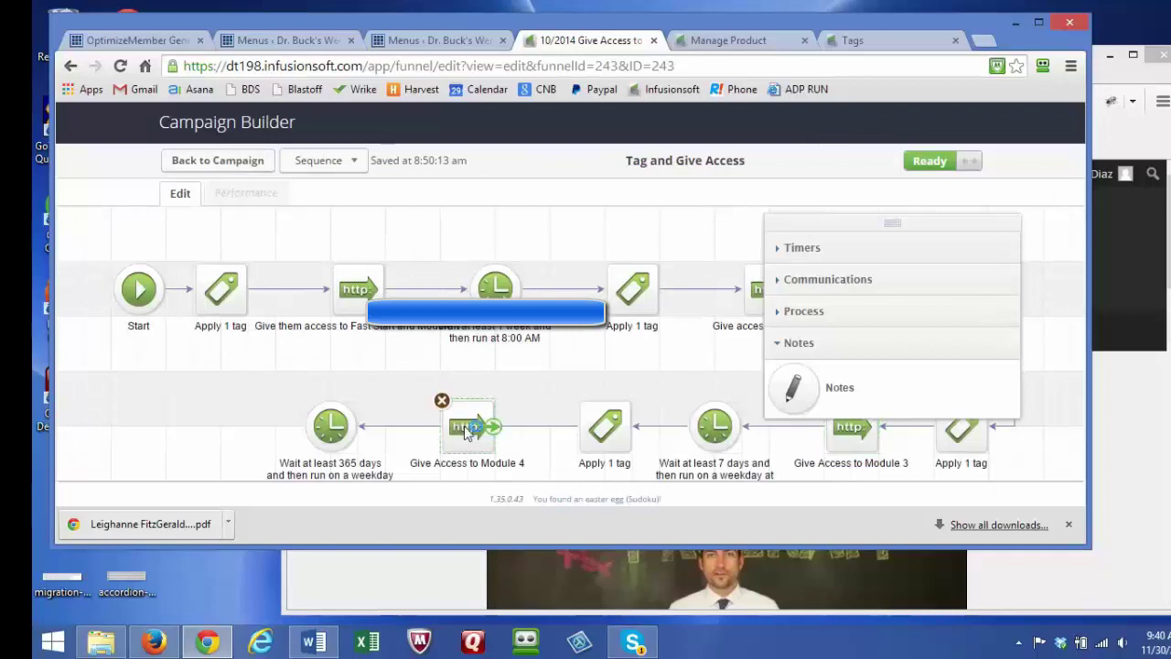
pyautogui.doubleClick(466, 432)
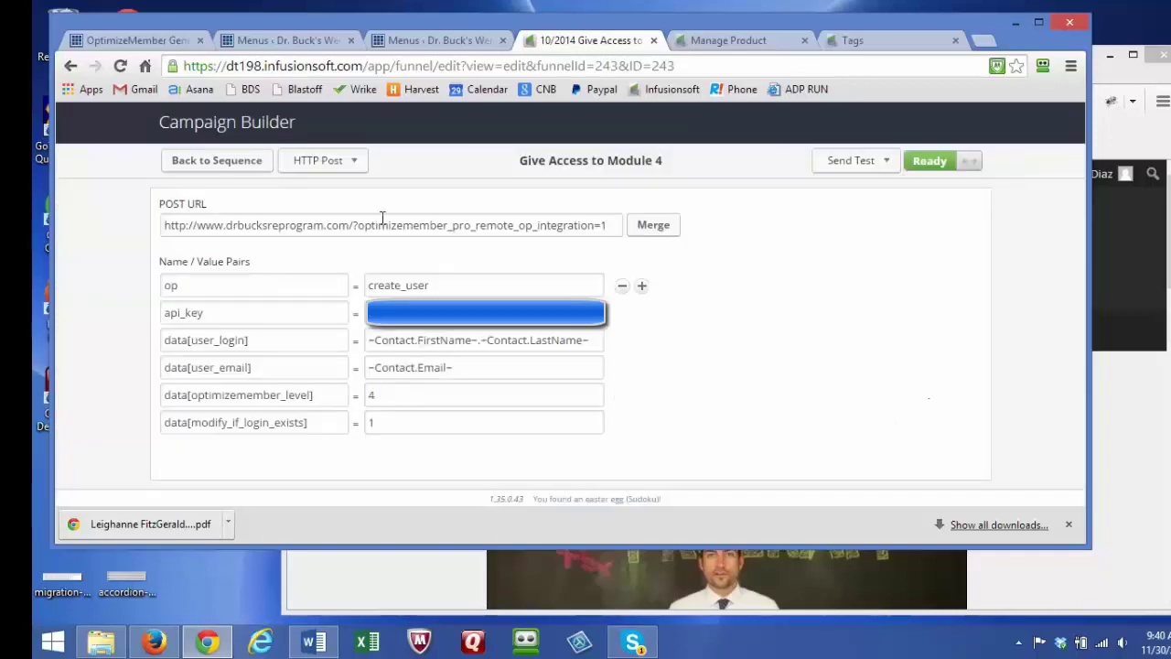
pyautogui.click(239, 160)
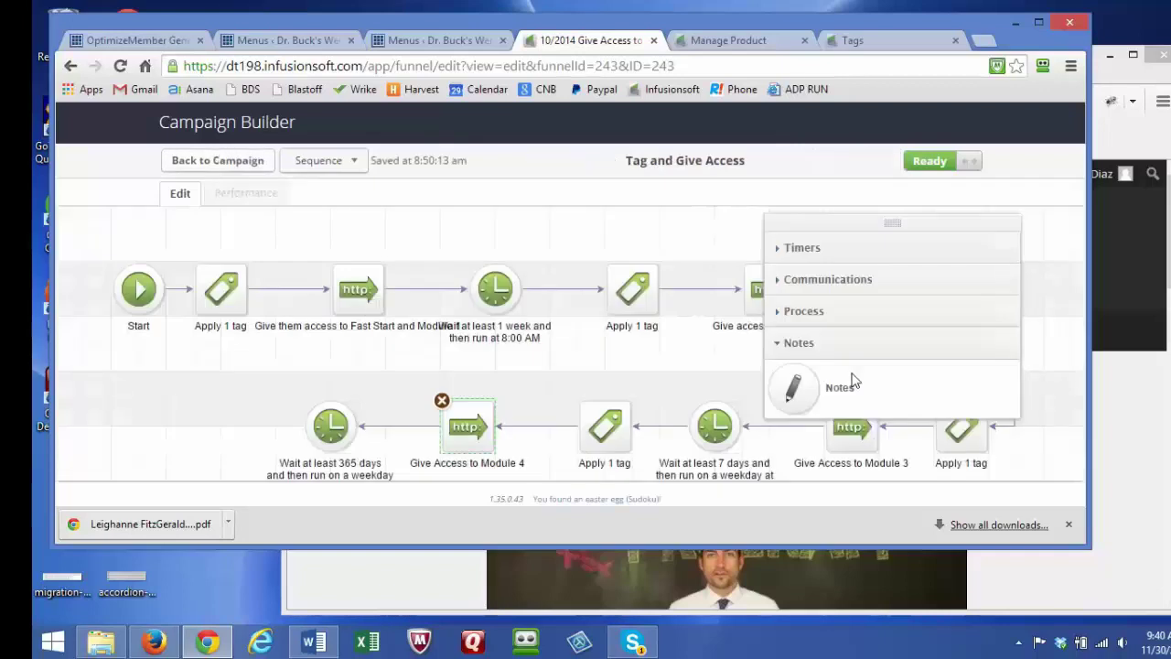